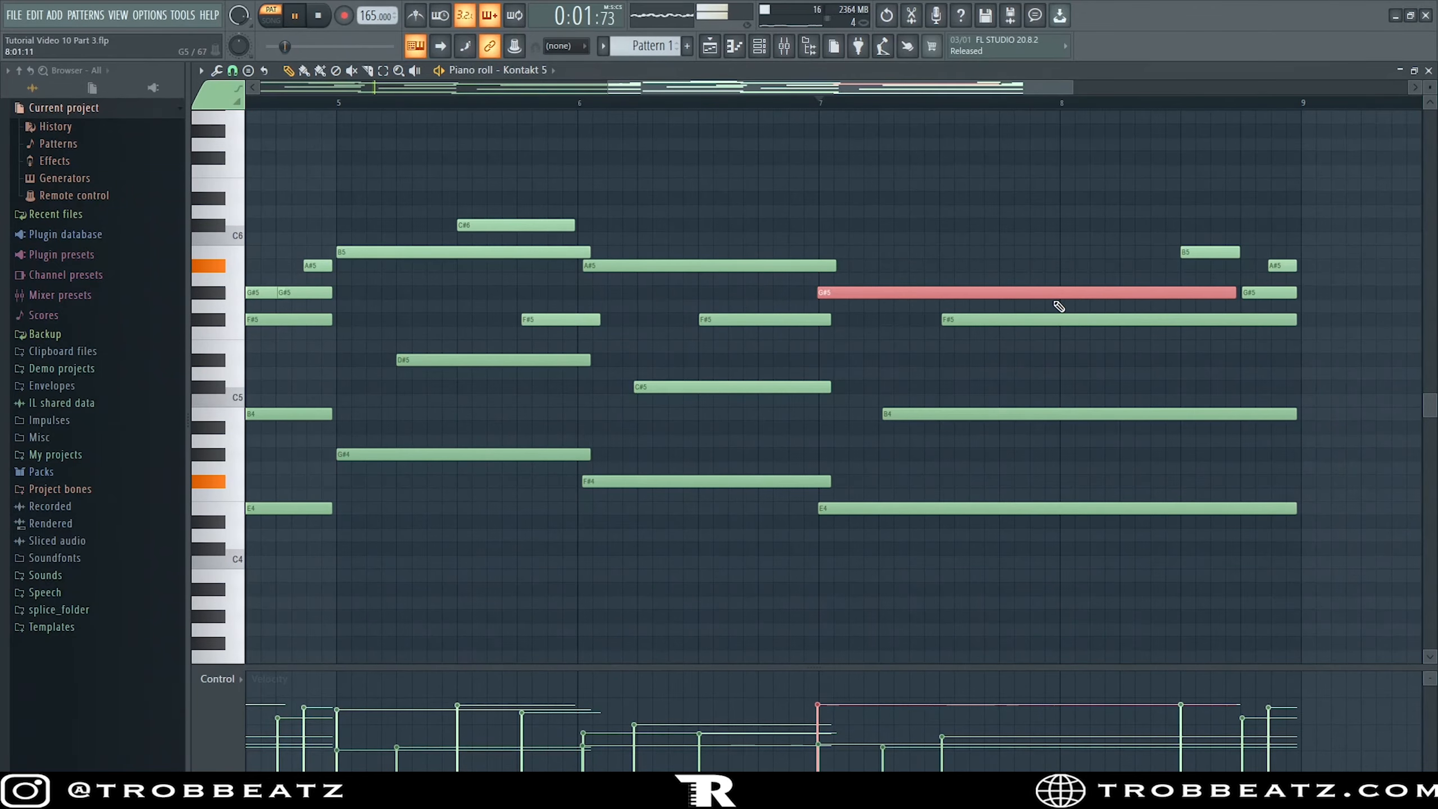
# Shorten the long G#5 note that starts at bar 3 so it ends where the next G#5 note begins.
pyautogui.scroll(1, 414, 342)
pyautogui.scroll(3, 414, 342)
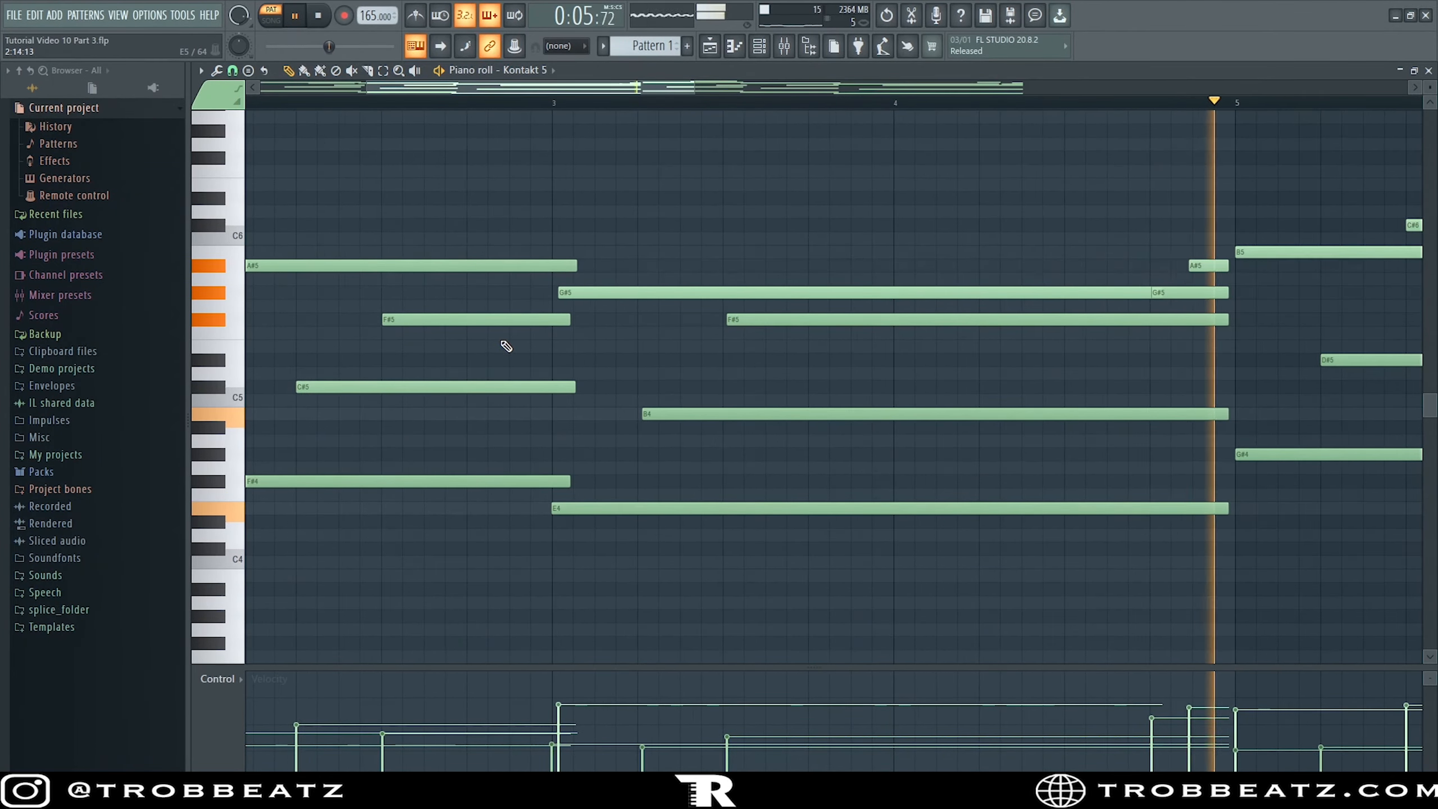
pyautogui.scroll(-2, 504, 344)
pyautogui.click(856, 293)
pyautogui.moveTo(856, 295); pyautogui.dragTo(850, 294)
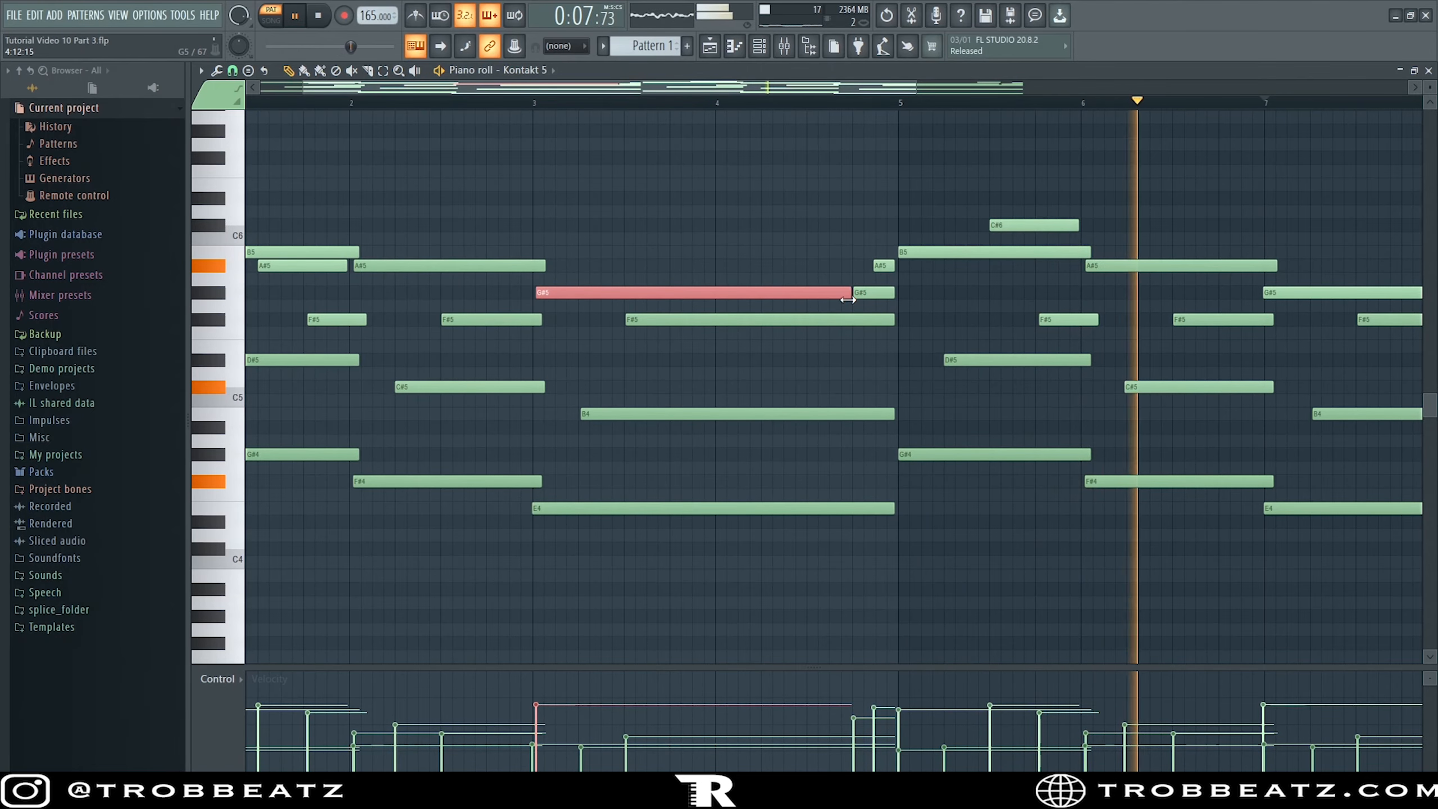
# Shorten the long G#5 note that starts at bar 7 so it ends where the B5 note in bar 8 begins.
pyautogui.scroll(-2, 902, 298)
pyautogui.scroll(3, 984, 297)
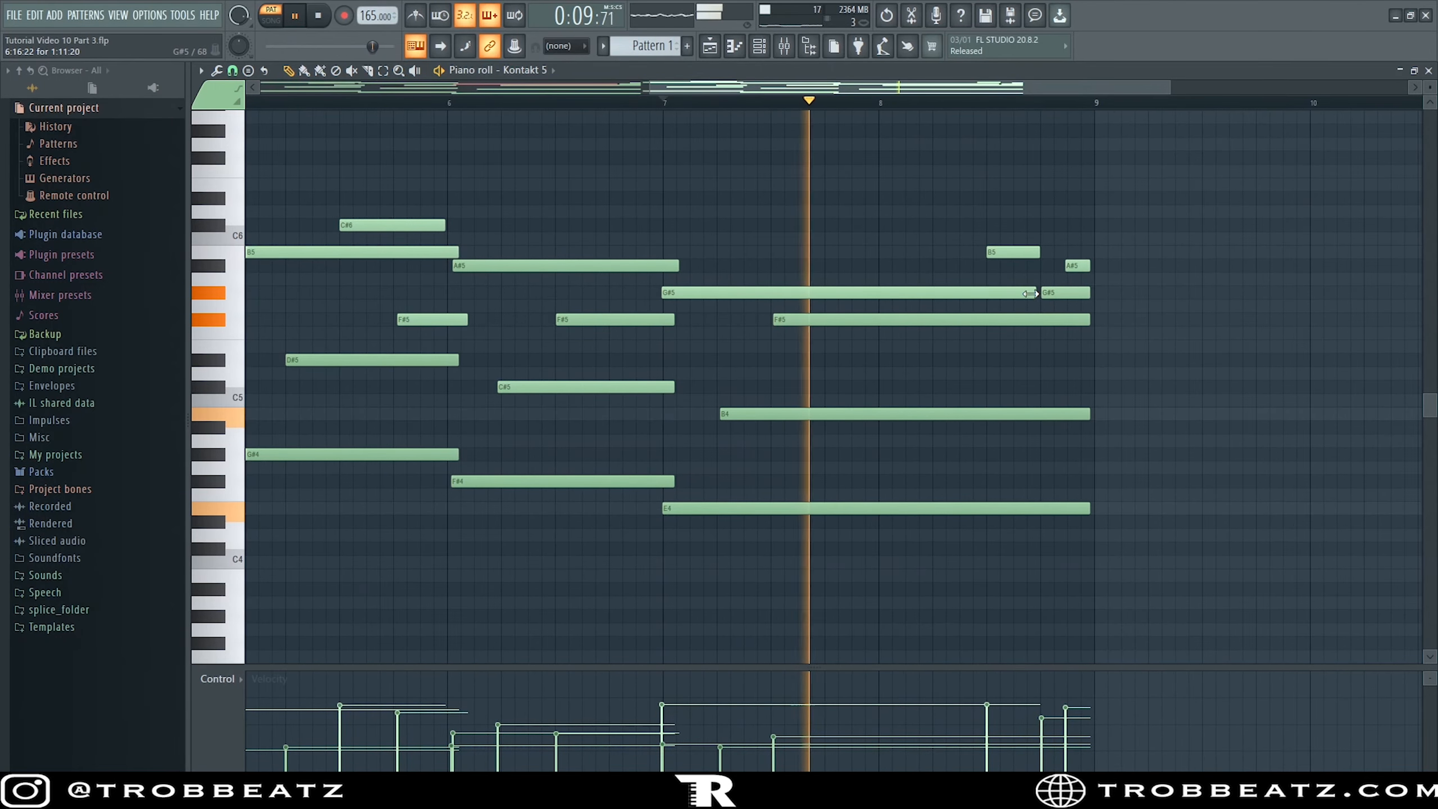
pyautogui.hotkey('ctrl', 'z')
pyautogui.moveTo(1031, 293); pyautogui.dragTo(980, 292)
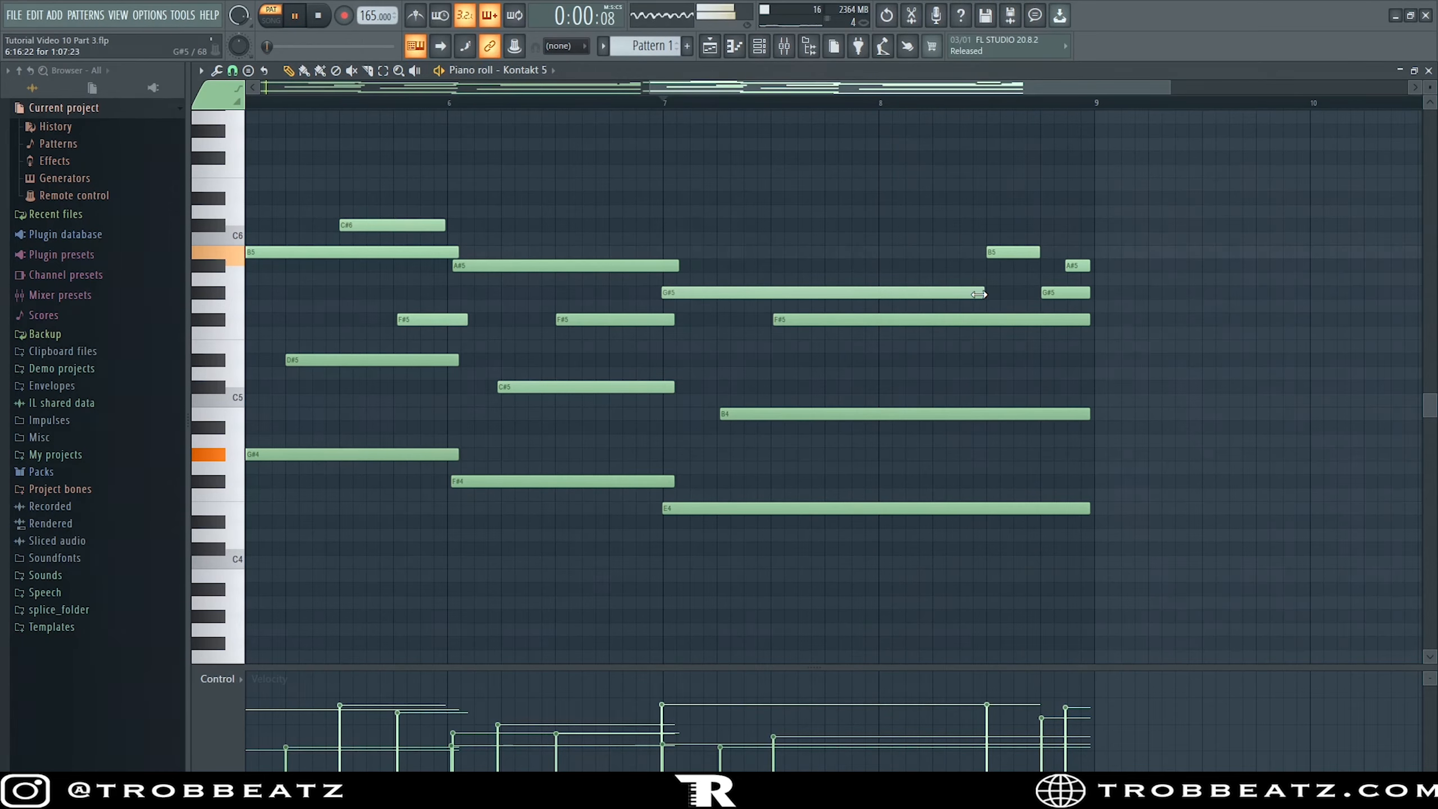
pyautogui.scroll(-3, 898, 221)
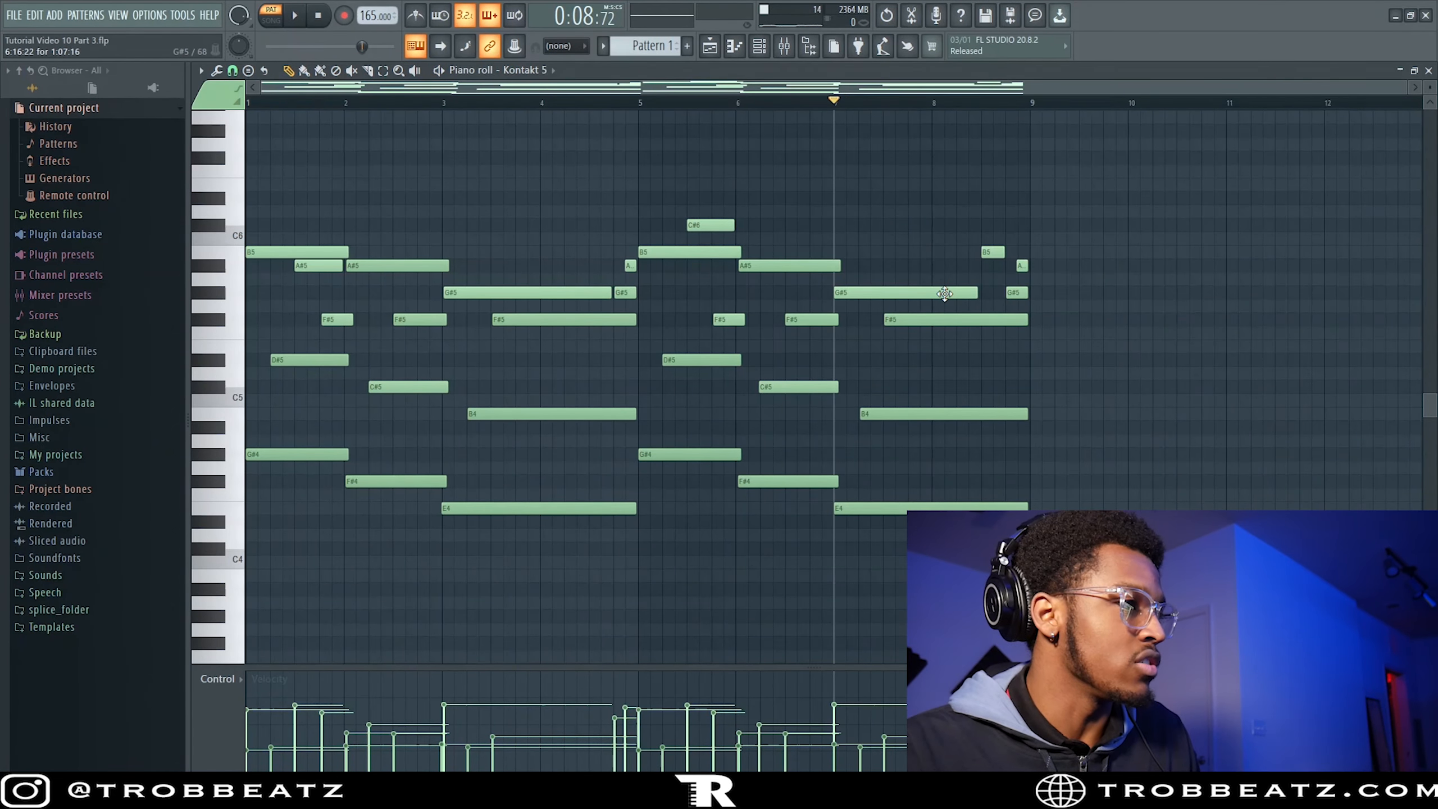
# Select and copy all notes of Pattern 1's Kontakt 5 part, and close its piano roll.
pyautogui.hotkey('ctrl', 'a')
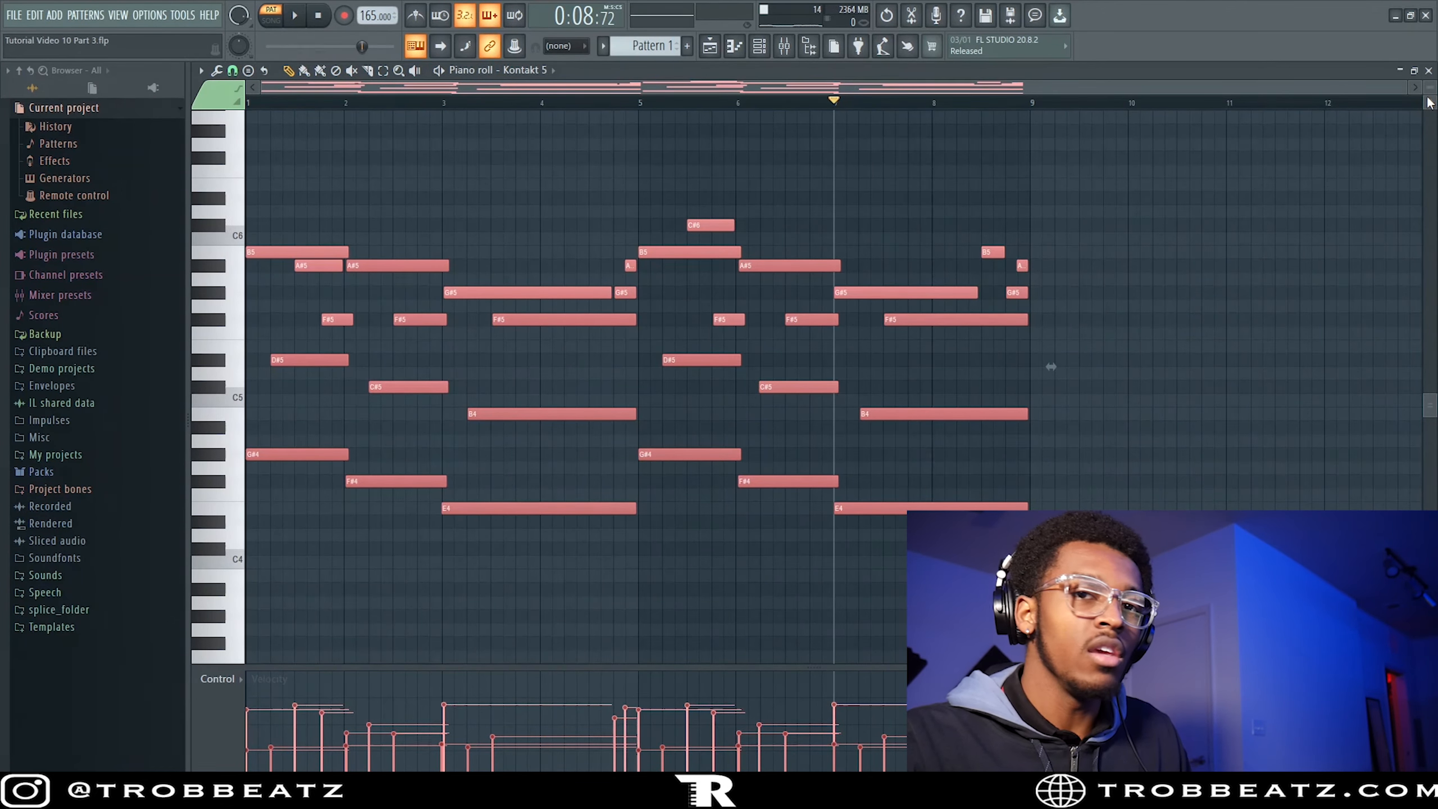
pyautogui.moveTo(1207, 634); pyautogui.dragTo(193, 176)
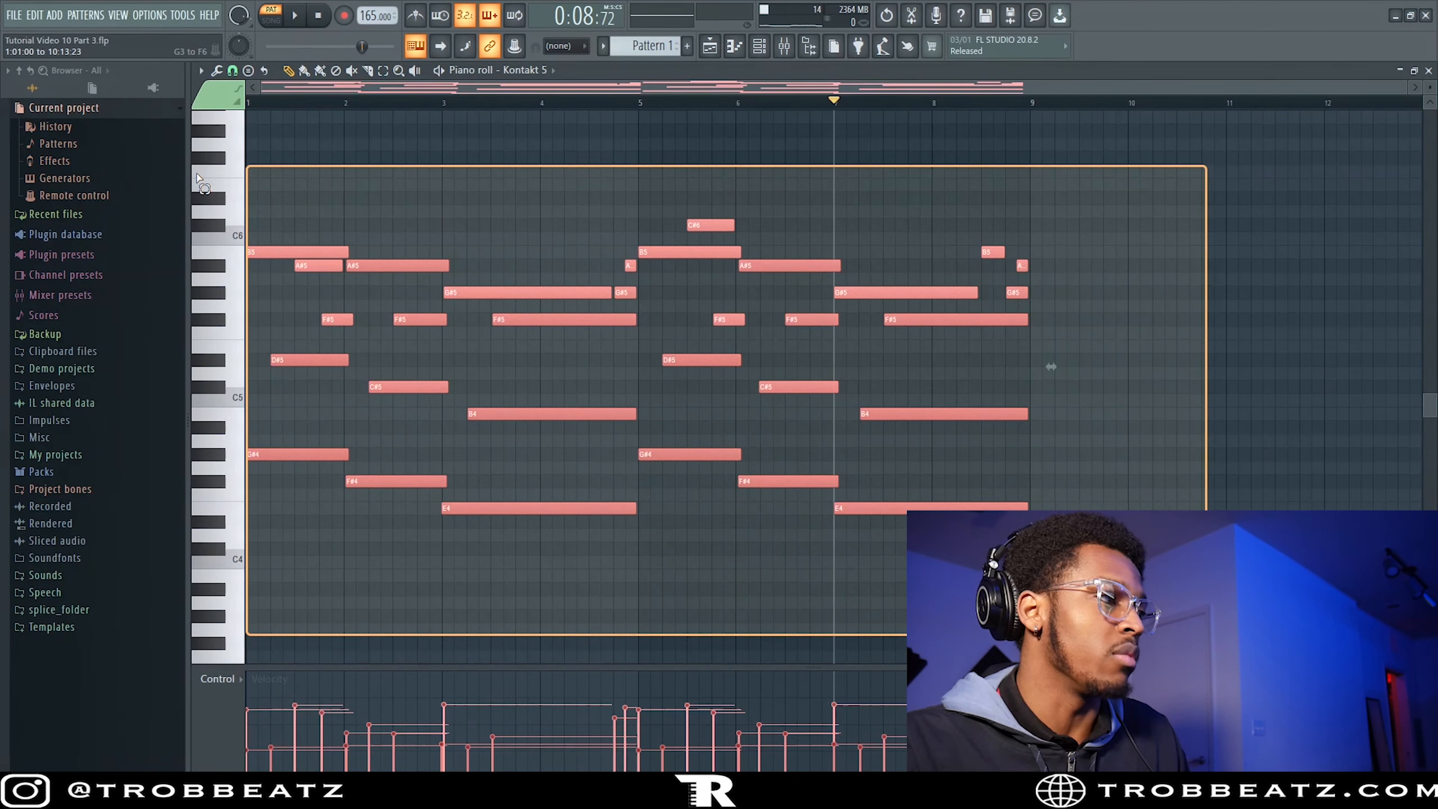
pyautogui.click(604, 173)
pyautogui.hotkey('ctrl', 'a')
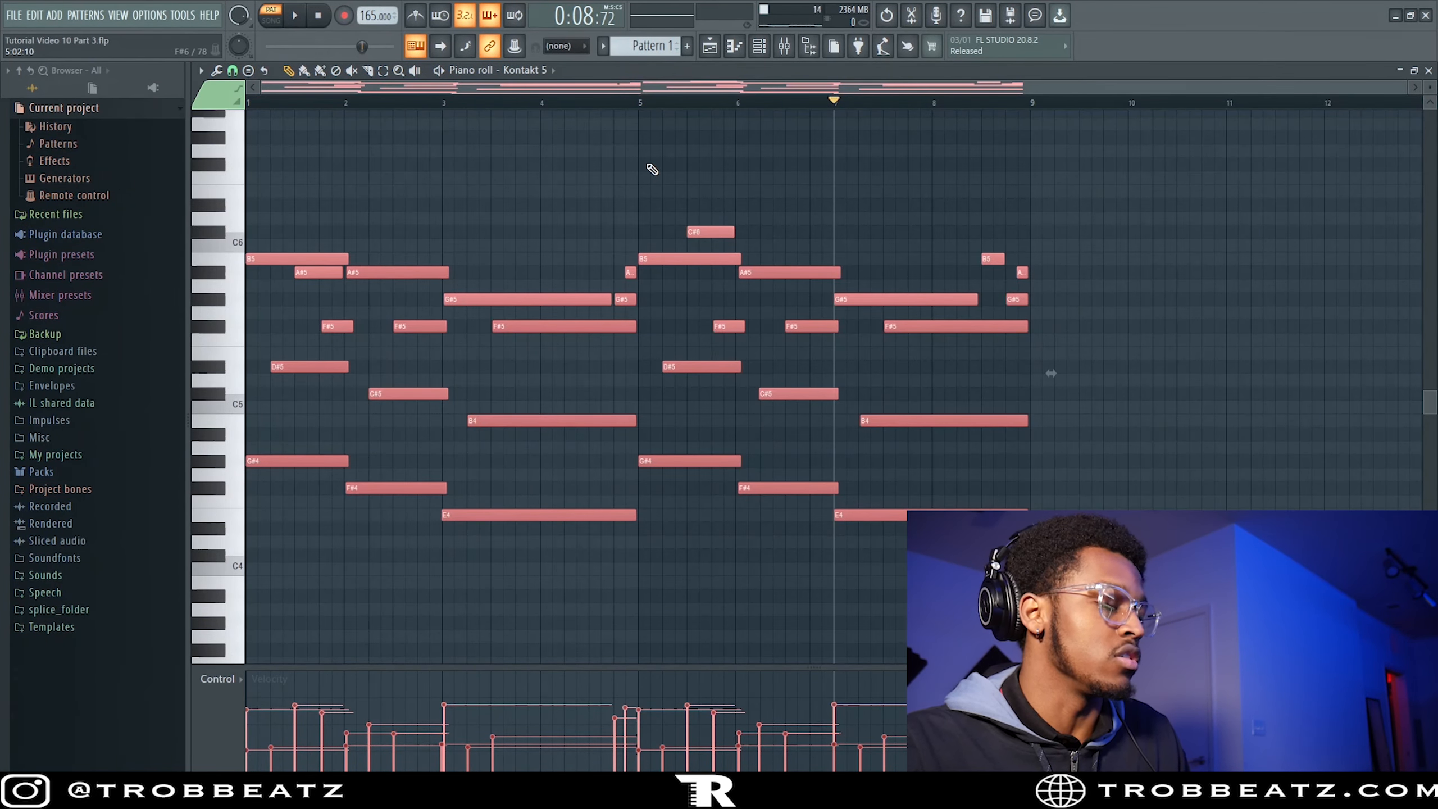
pyautogui.click(1430, 70)
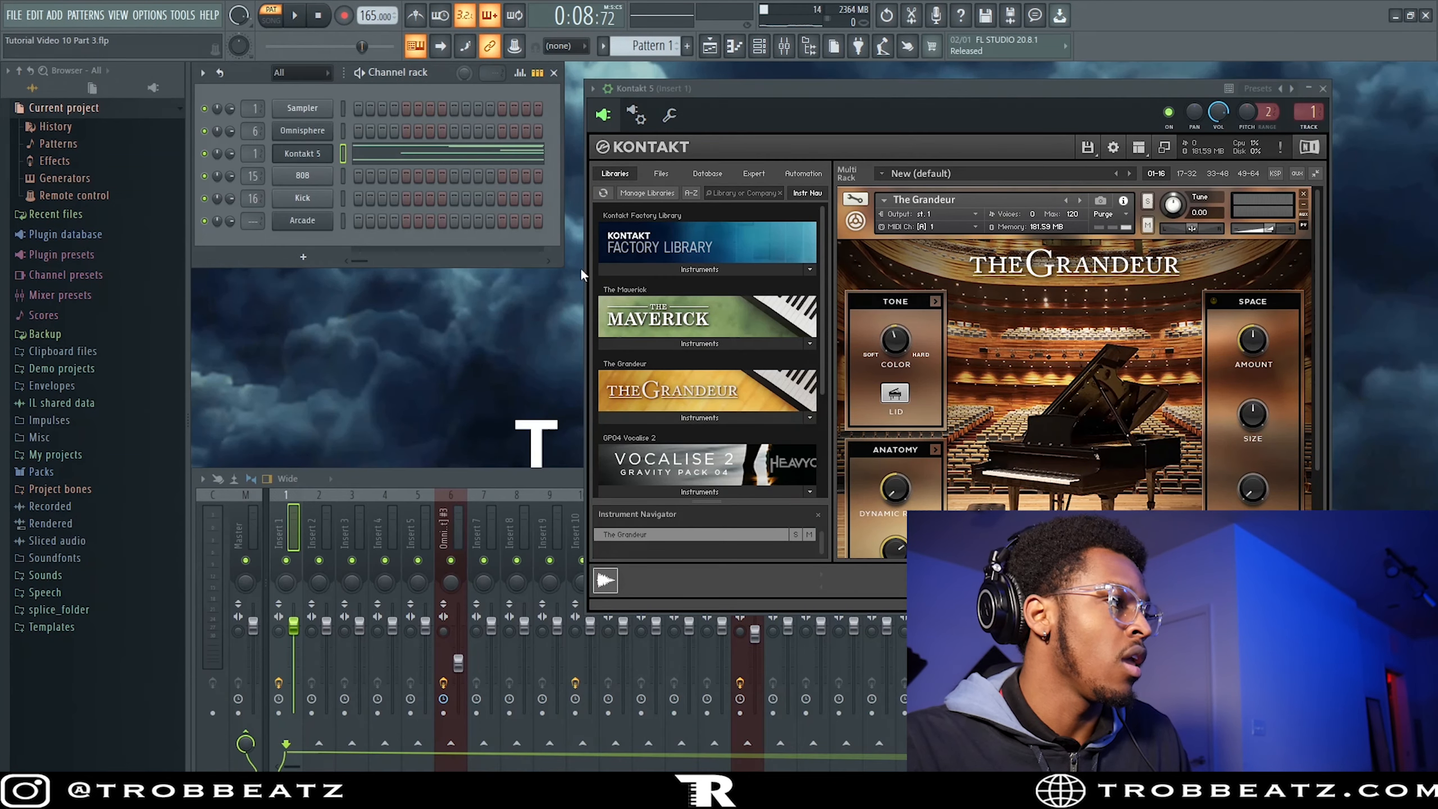
# Create Pattern 2 with its default name and paste the copied notes into its Kontakt 5 piano roll.
pyautogui.click(690, 46)
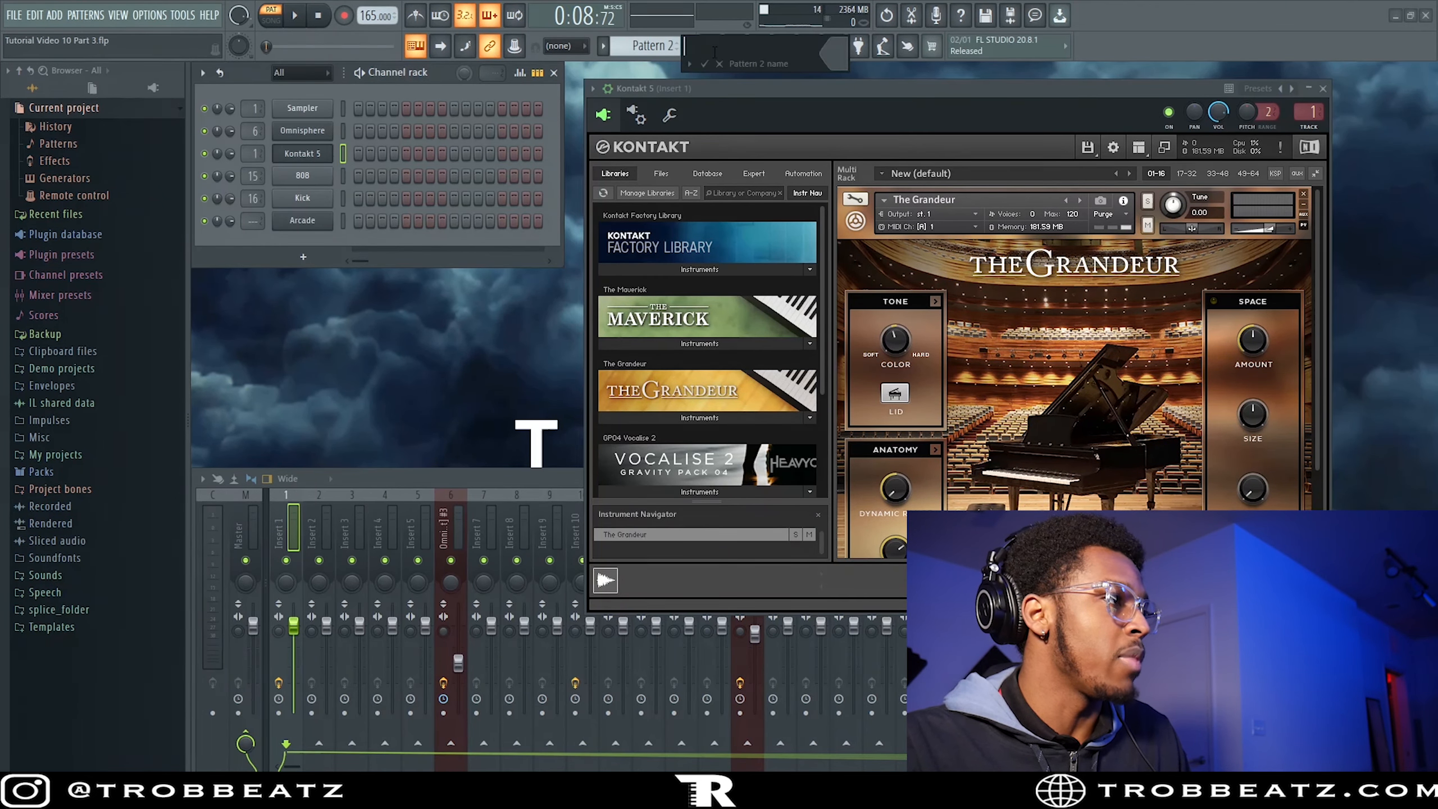
pyautogui.press('Return')
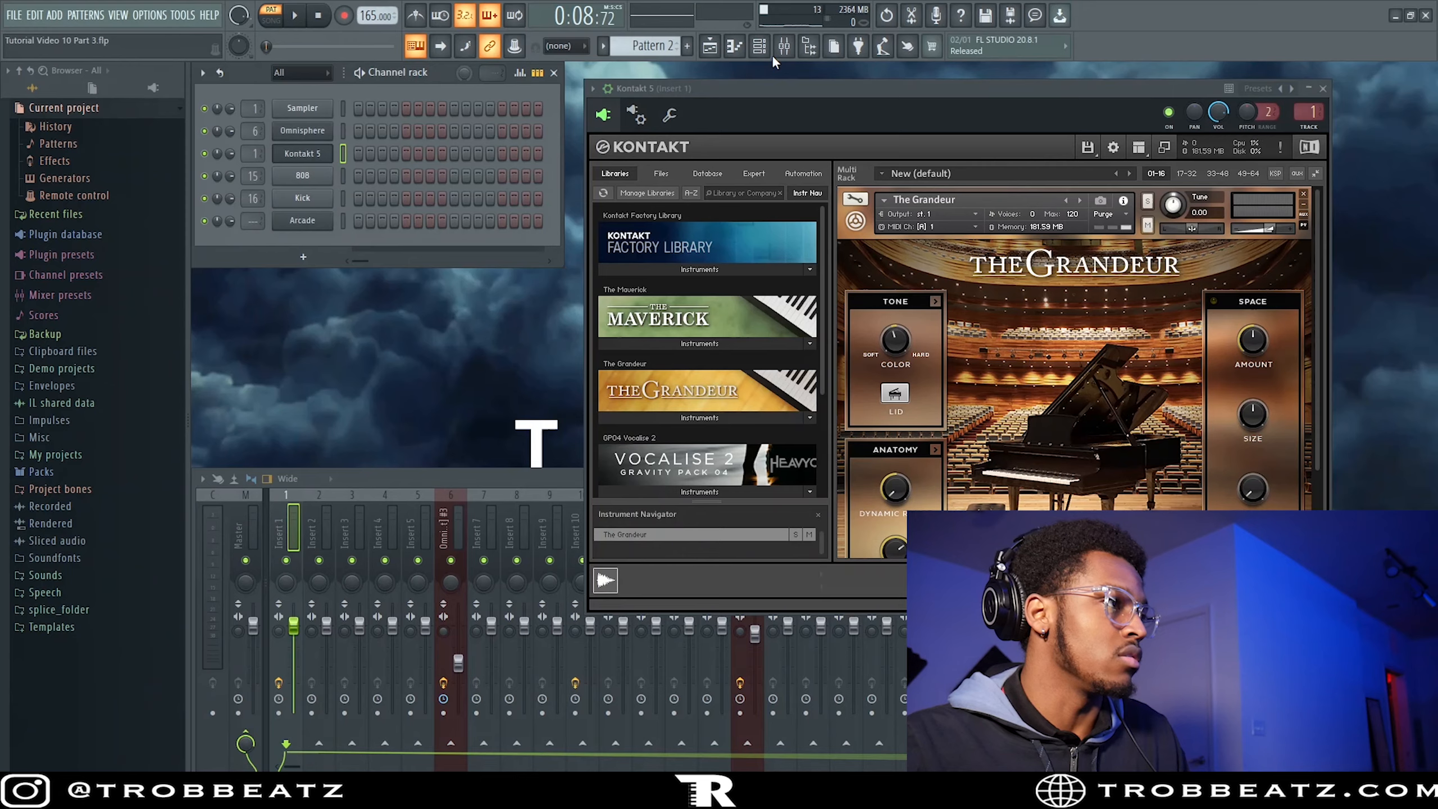
pyautogui.rightClick(326, 154)
pyautogui.click(363, 154)
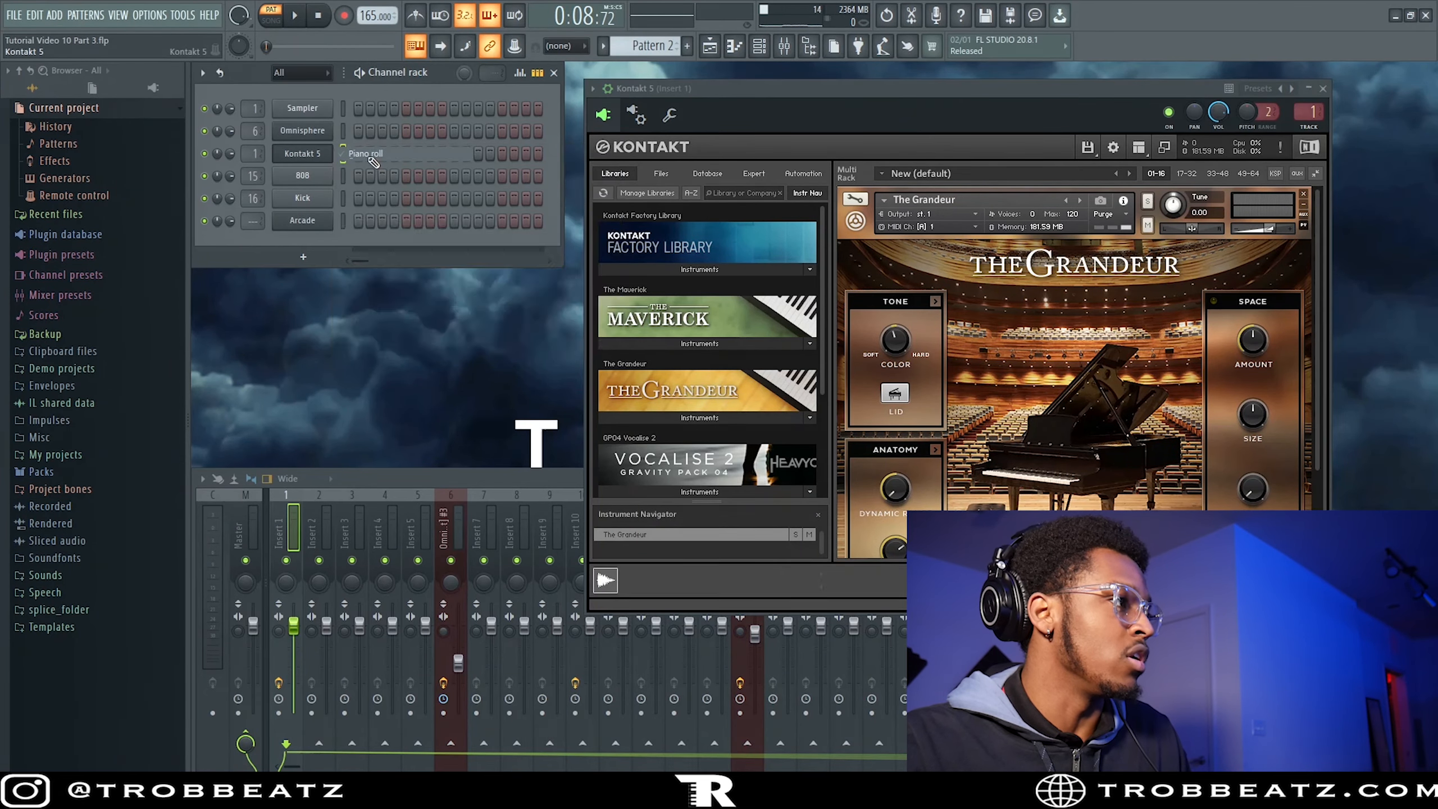
pyautogui.hotkey('ctrl', 'v')
pyautogui.hotkey('ctrl', 'd')
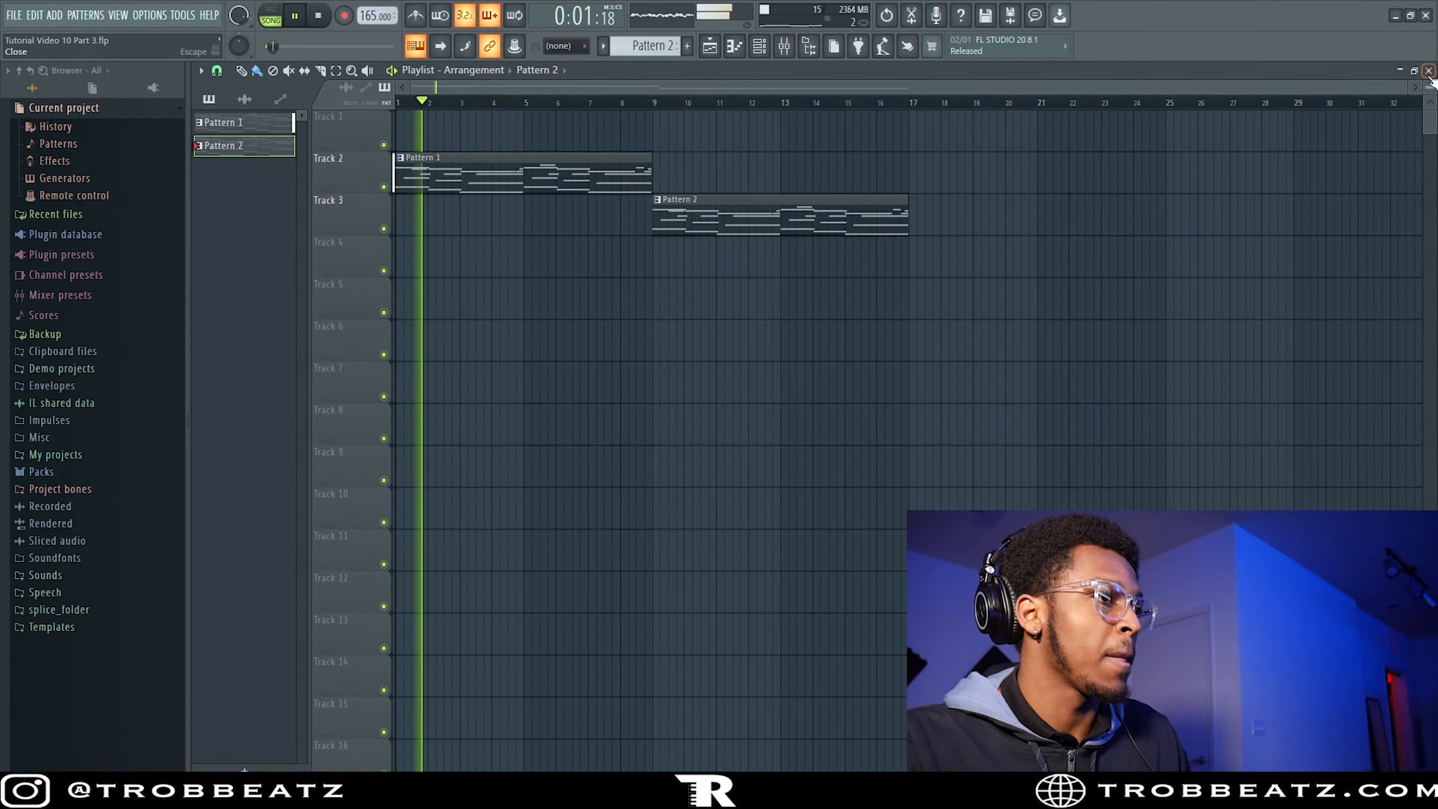
# Examine Pattern 2's Kontakt 5 notes and the playlist arrangement during playback, ending with playback stopped.
pyautogui.press('F7')
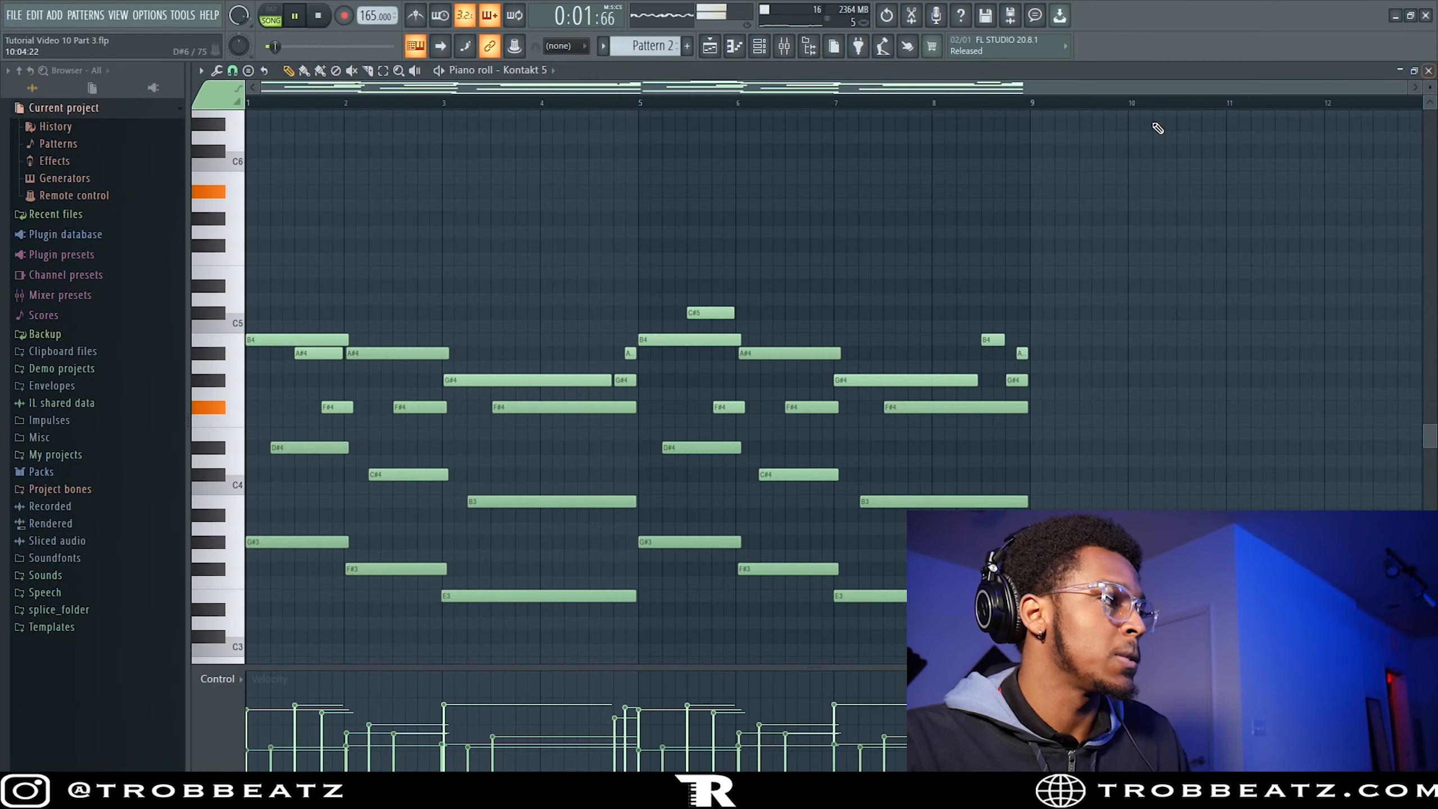
pyautogui.click(1429, 72)
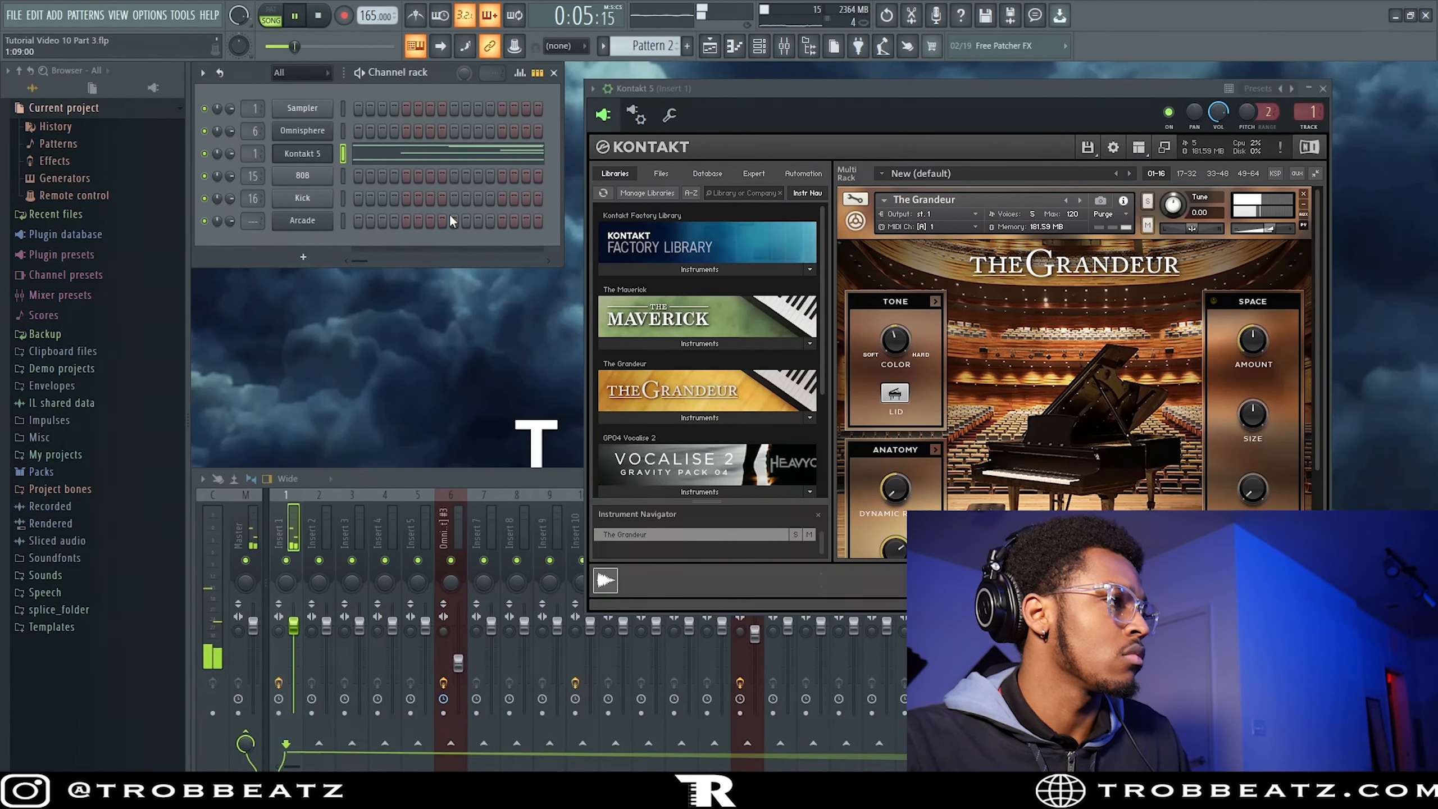
pyautogui.click(430, 154)
pyautogui.scroll(-1, 625, 263)
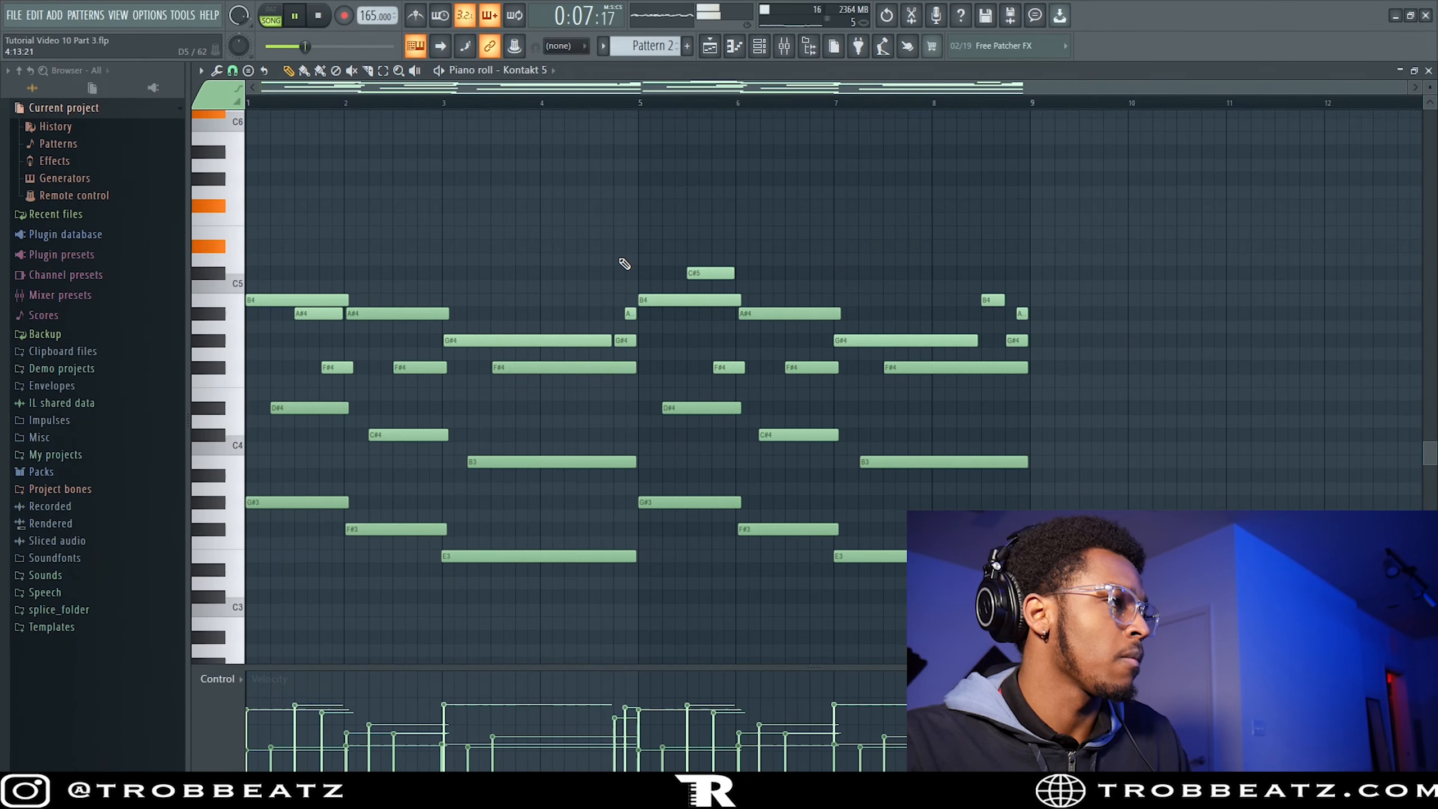
pyautogui.click(709, 49)
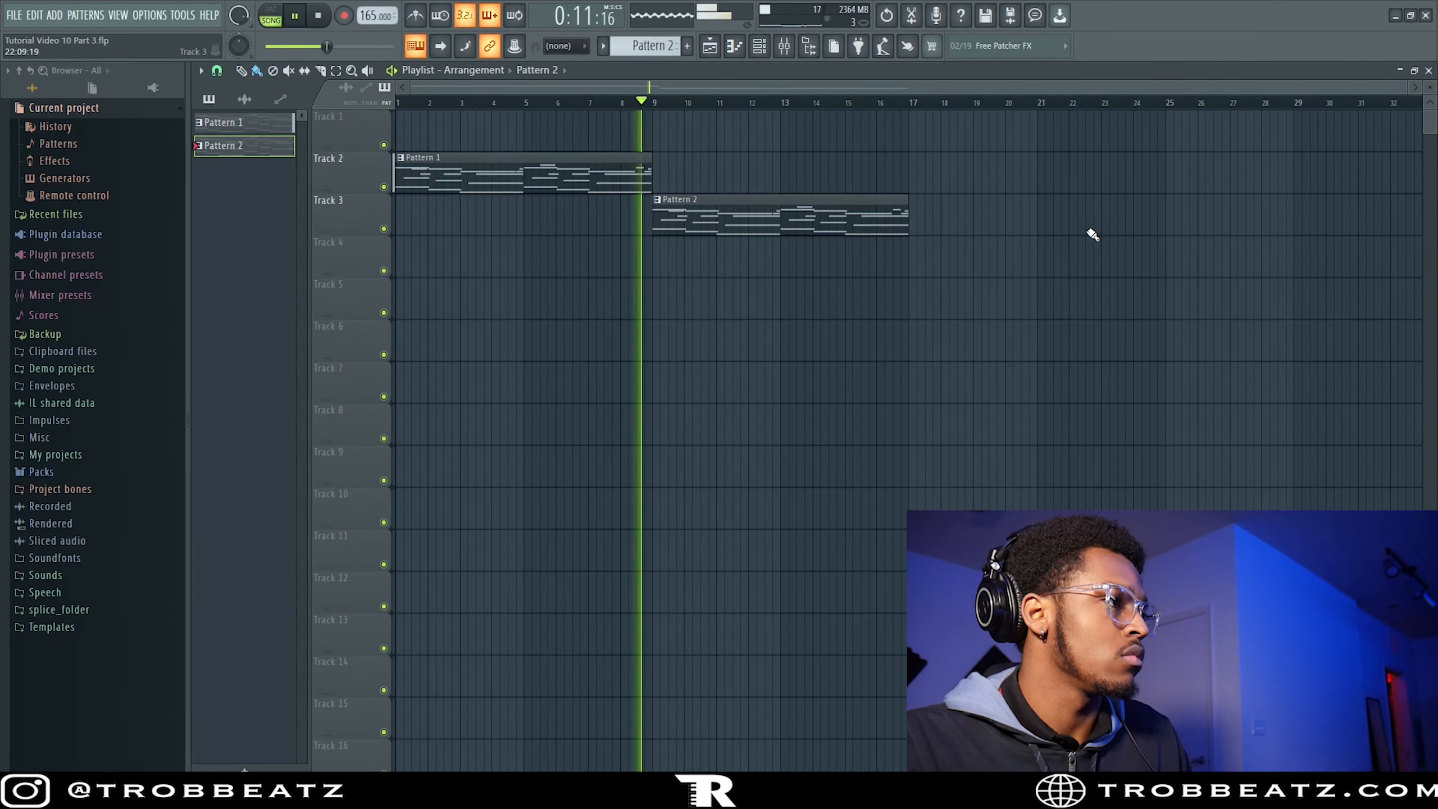
pyautogui.click(1428, 70)
pyautogui.scroll(-3, 623, 317)
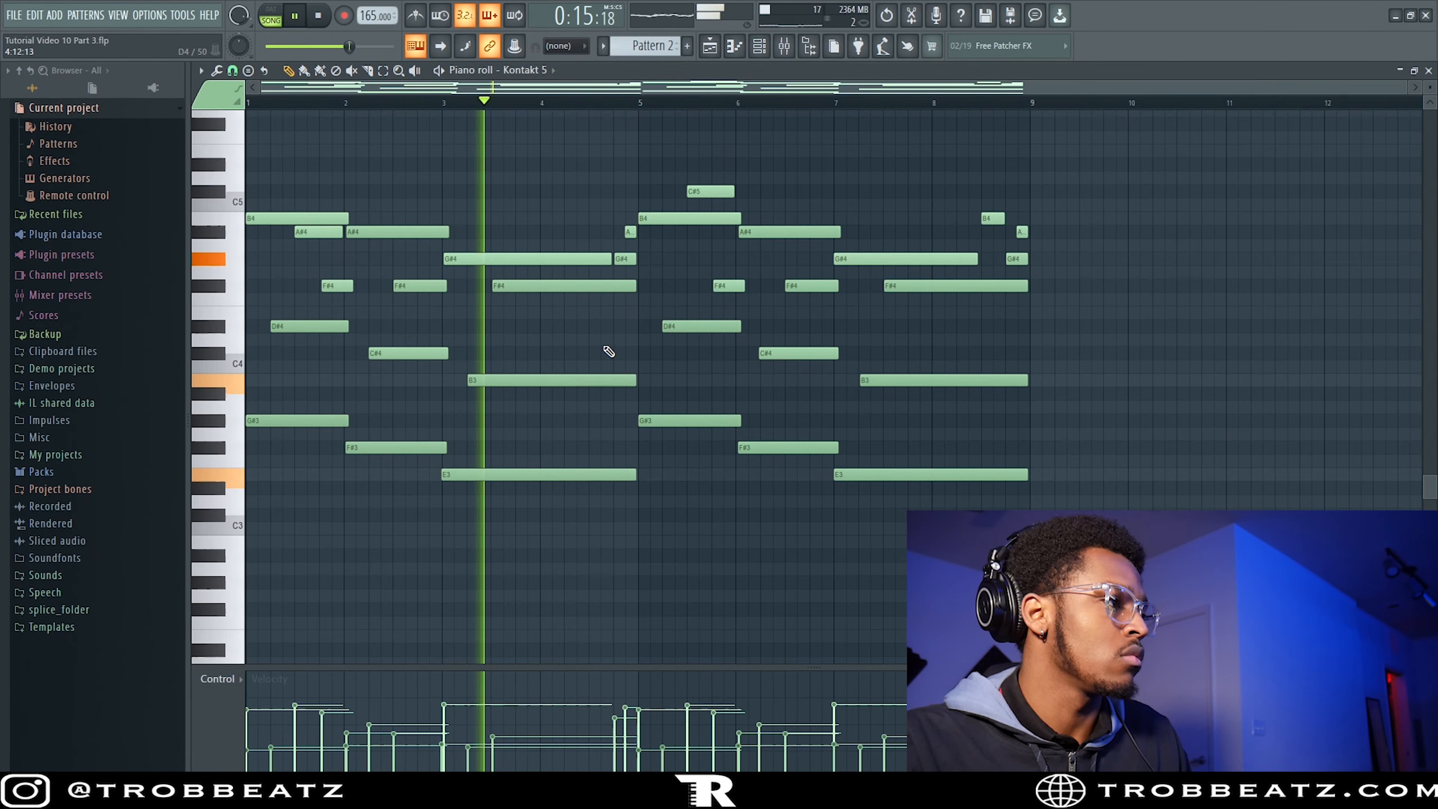
pyautogui.click(532, 284)
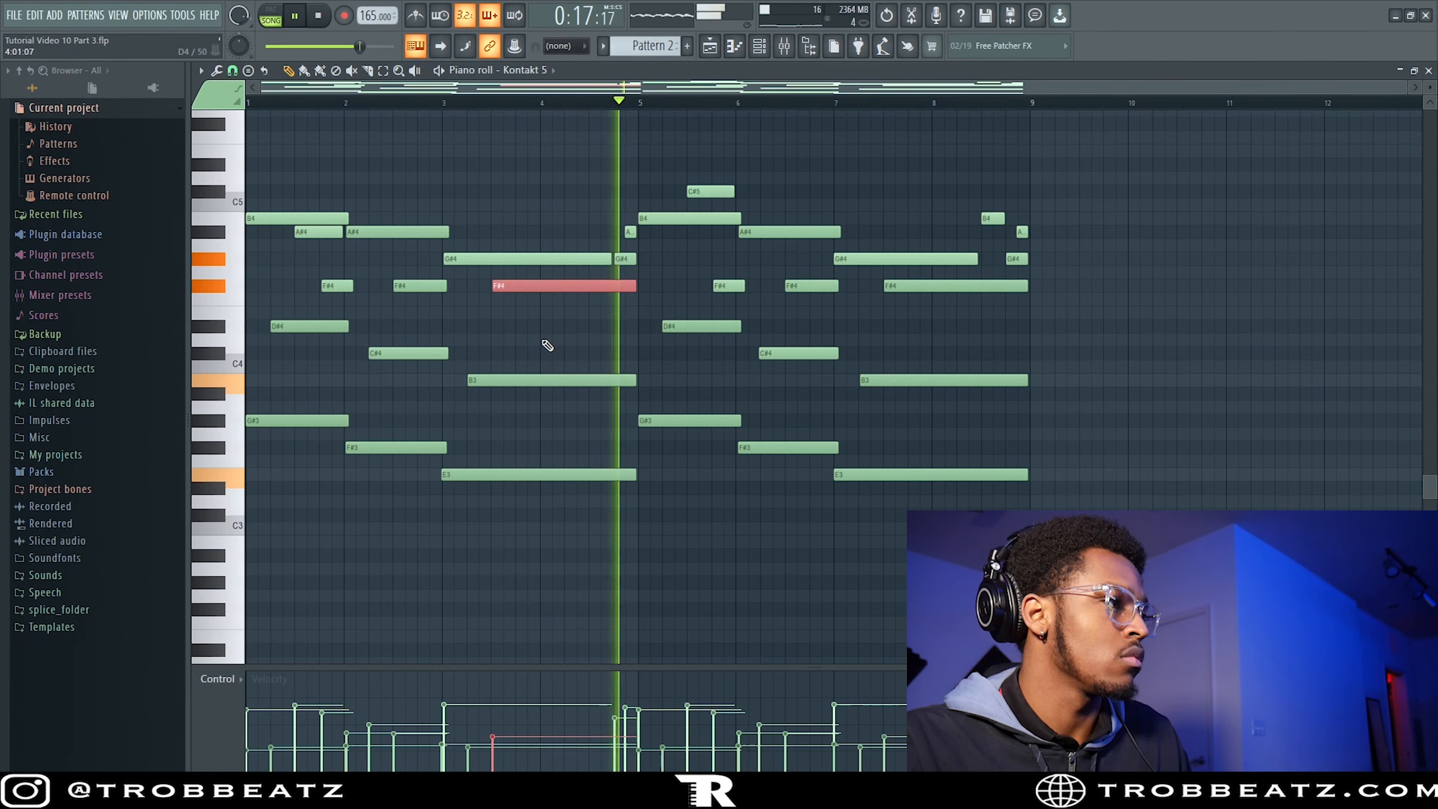
pyautogui.hotkey('ctrl', 'd')
pyautogui.press('space')
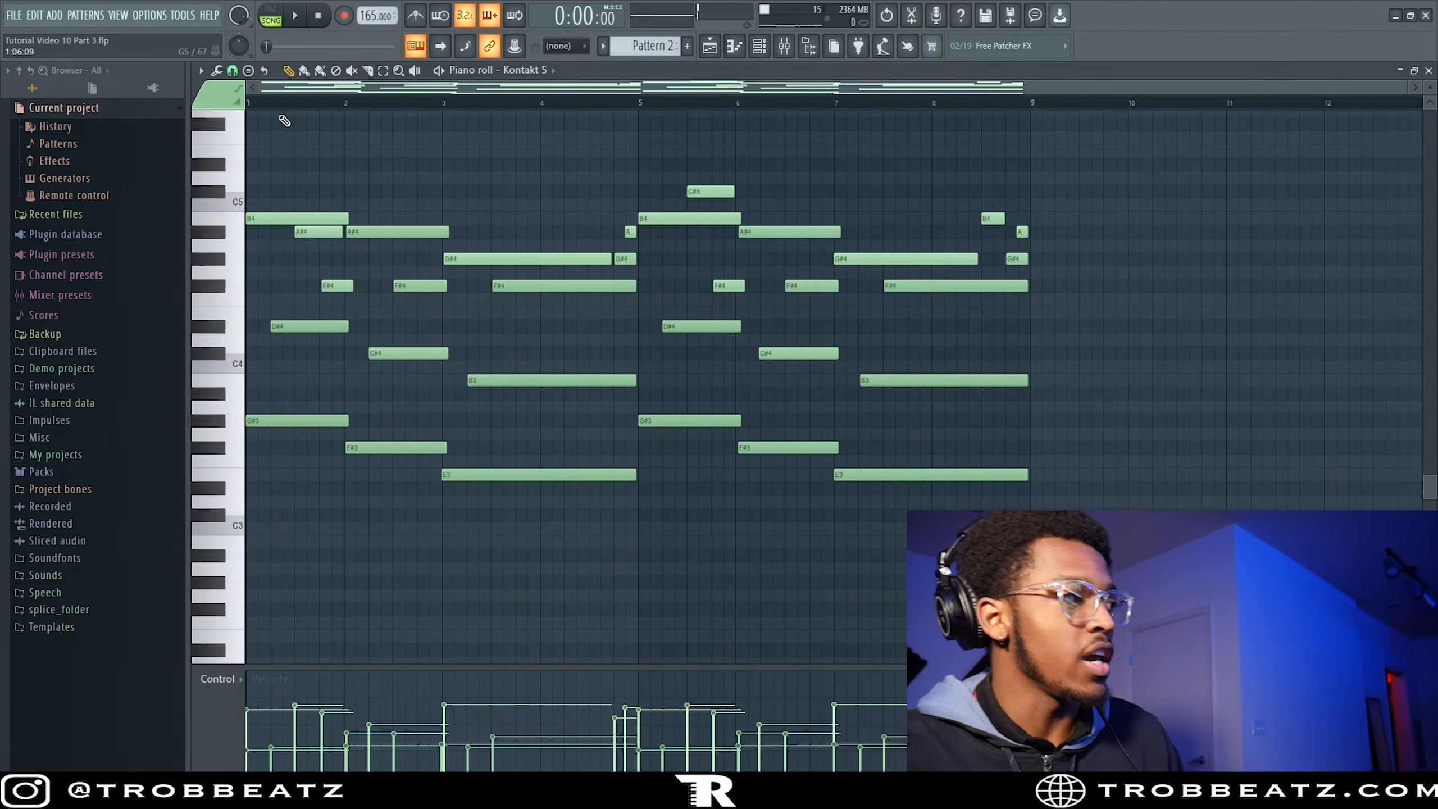
# Replace the short A#4 note in bar 1 of Pattern 2 with a C#5 note of the same length.
pyautogui.moveTo(279, 104); pyautogui.dragTo(223, 99)
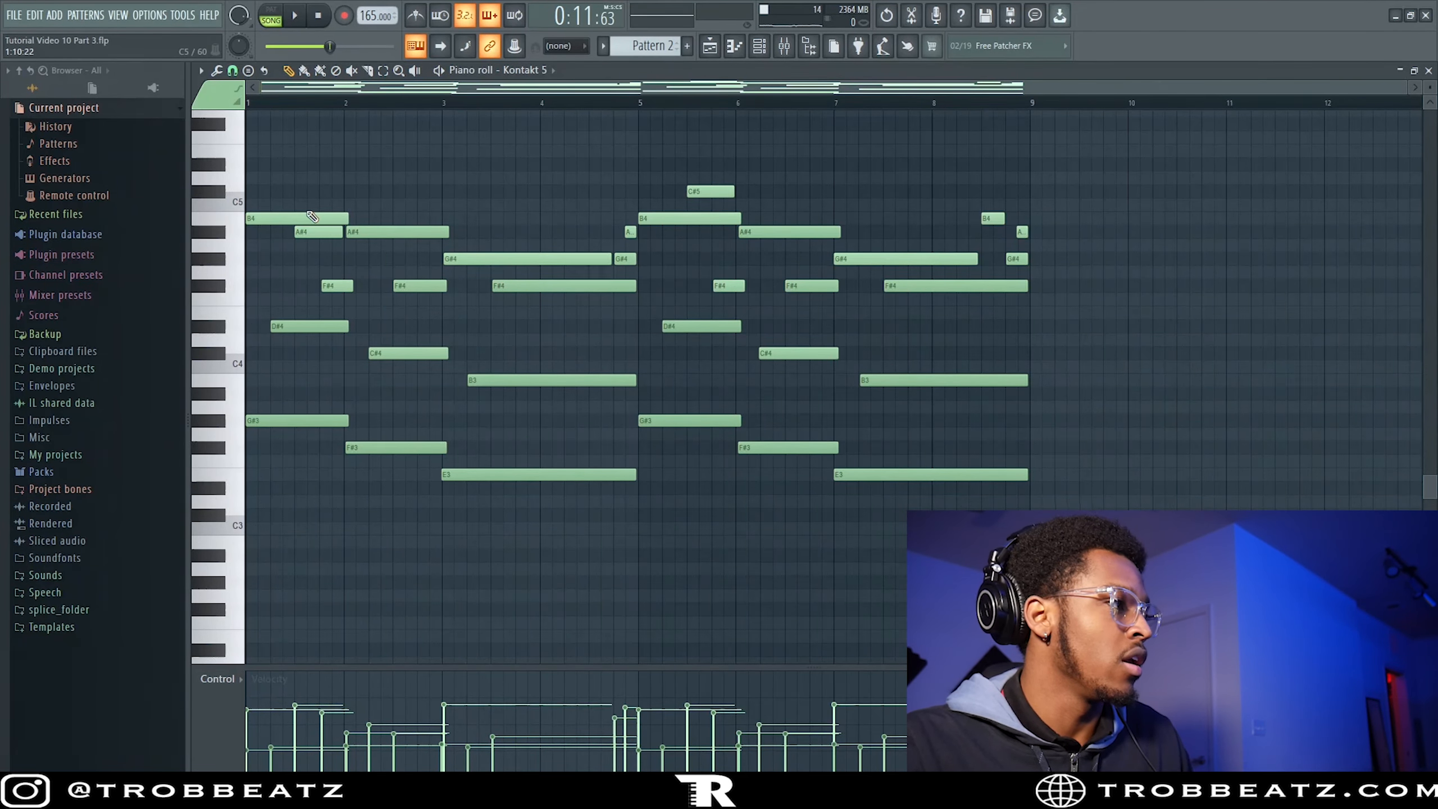
pyautogui.scroll(3, 275, 240)
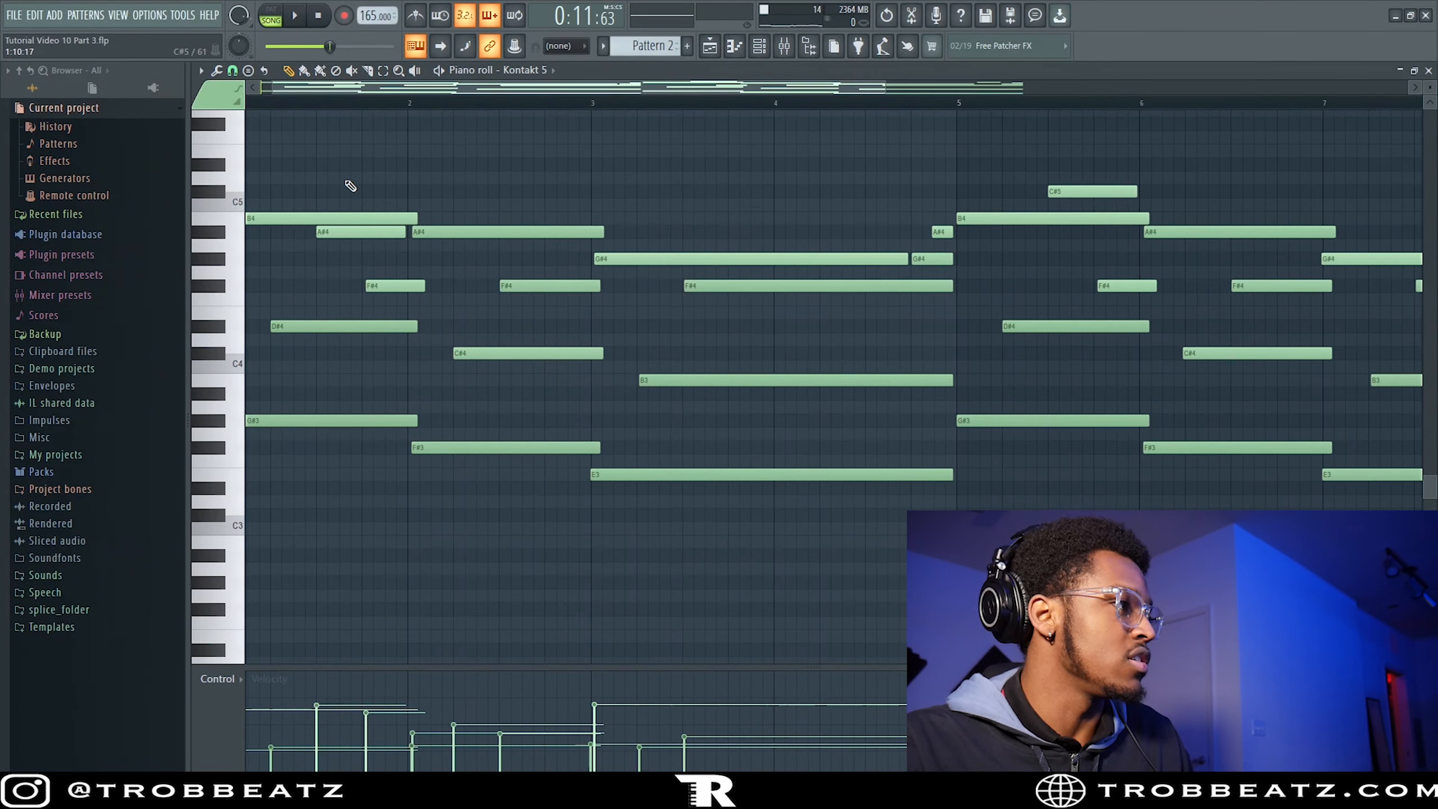
pyautogui.moveTo(445, 90); pyautogui.dragTo(394, 96)
pyautogui.moveTo(351, 235); pyautogui.dragTo(354, 235)
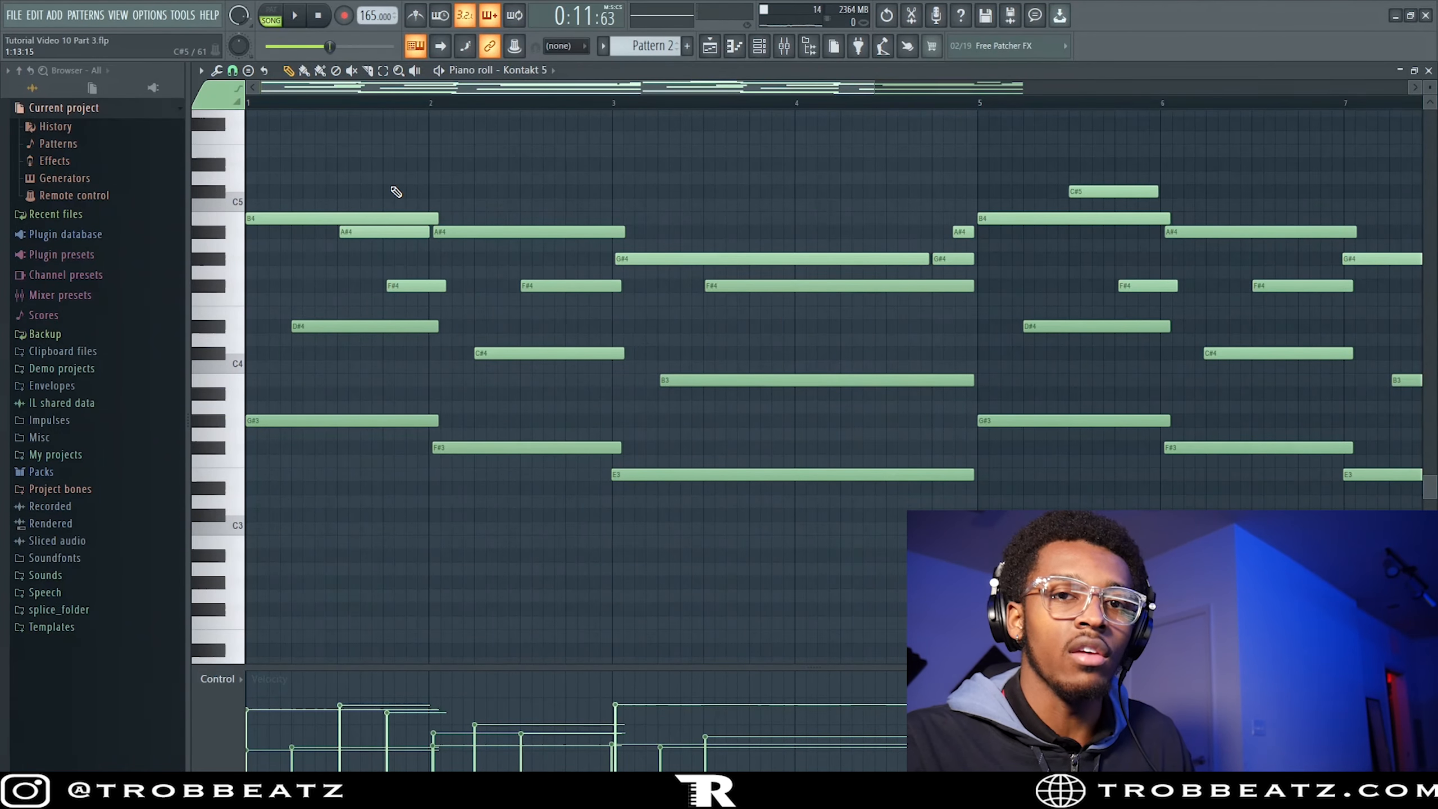
pyautogui.scroll(-3, 408, 187)
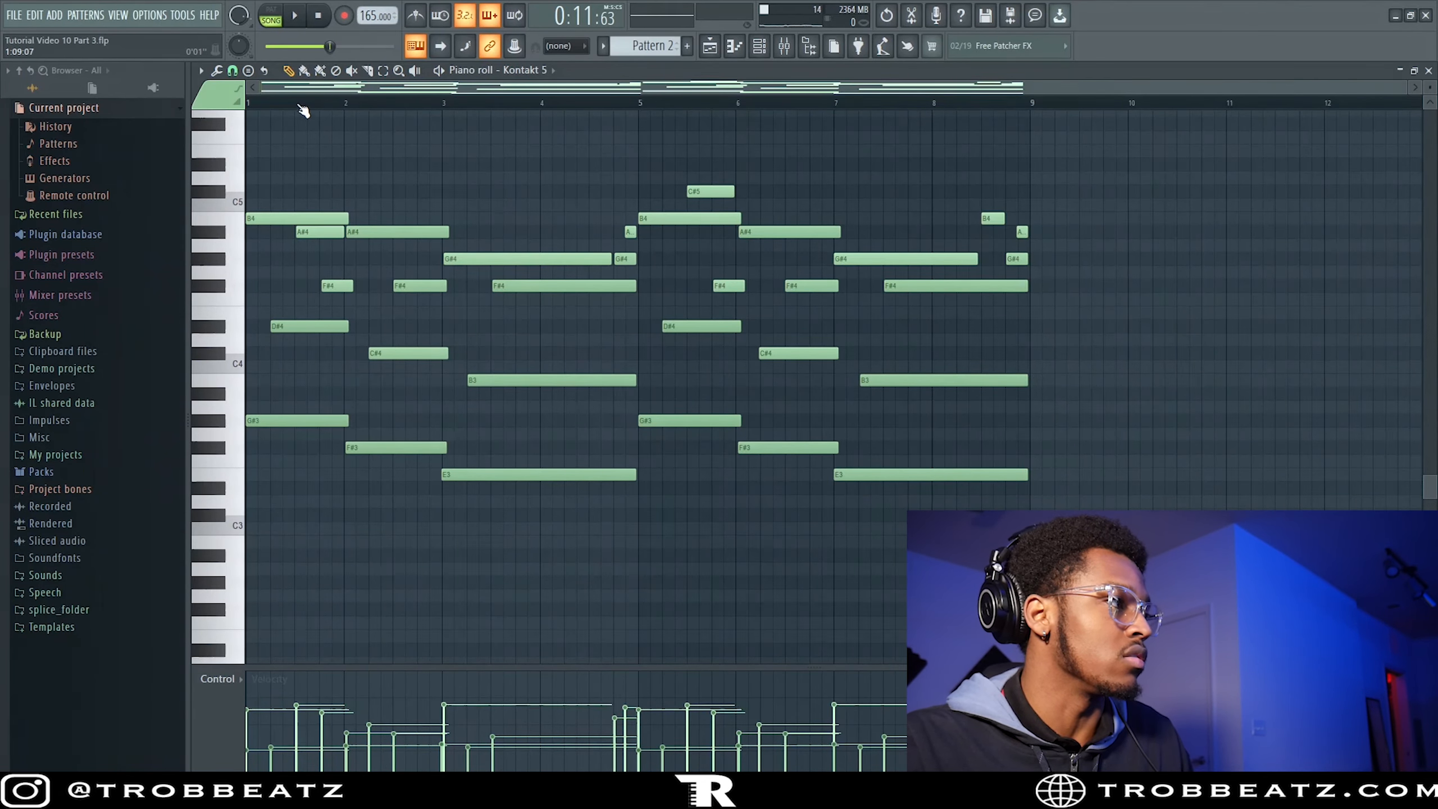
pyautogui.scroll(3, 281, 164)
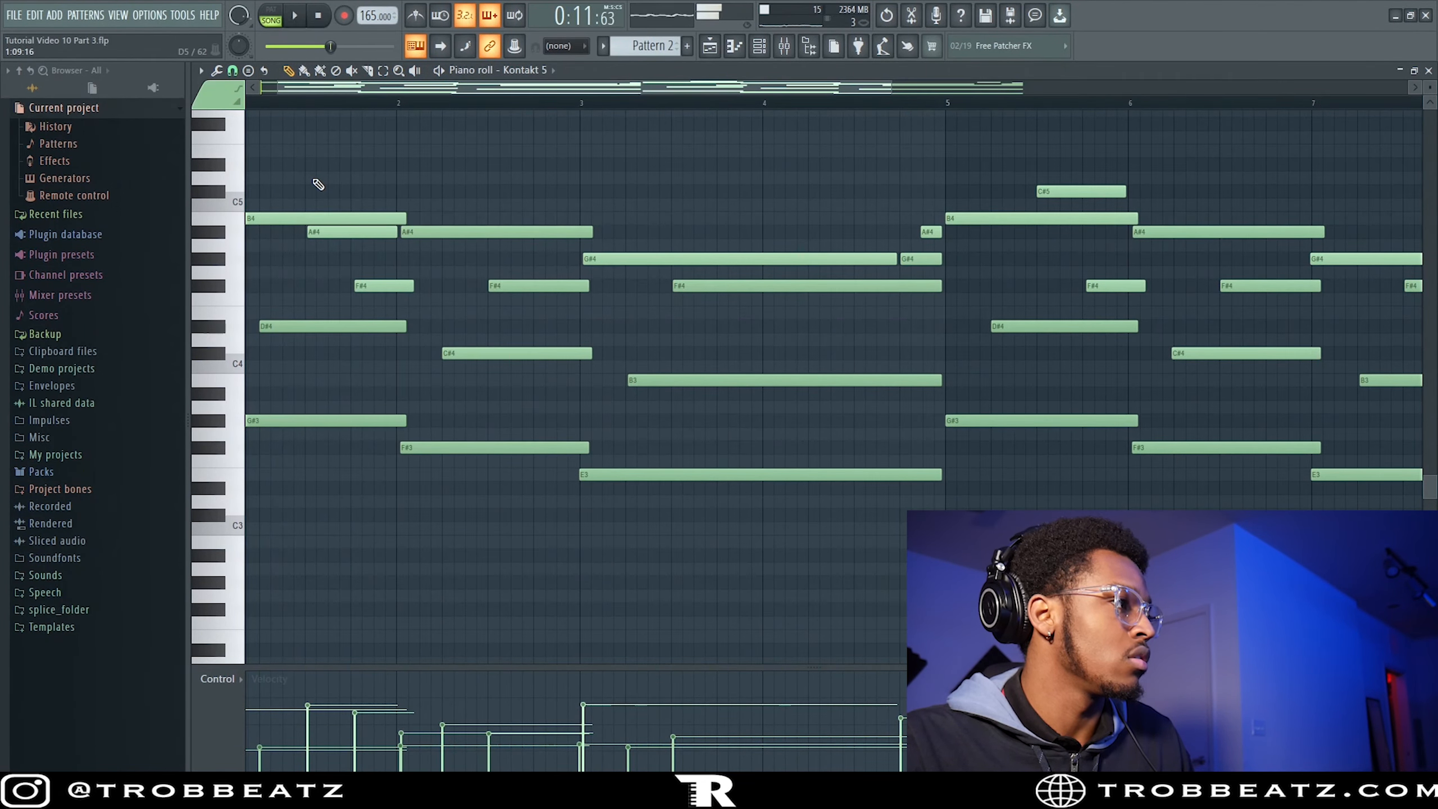
pyautogui.click(314, 181)
pyautogui.rightClick(347, 231)
pyautogui.keyDown('ctrl'); pyautogui.click(344, 177); pyautogui.keyUp('ctrl')
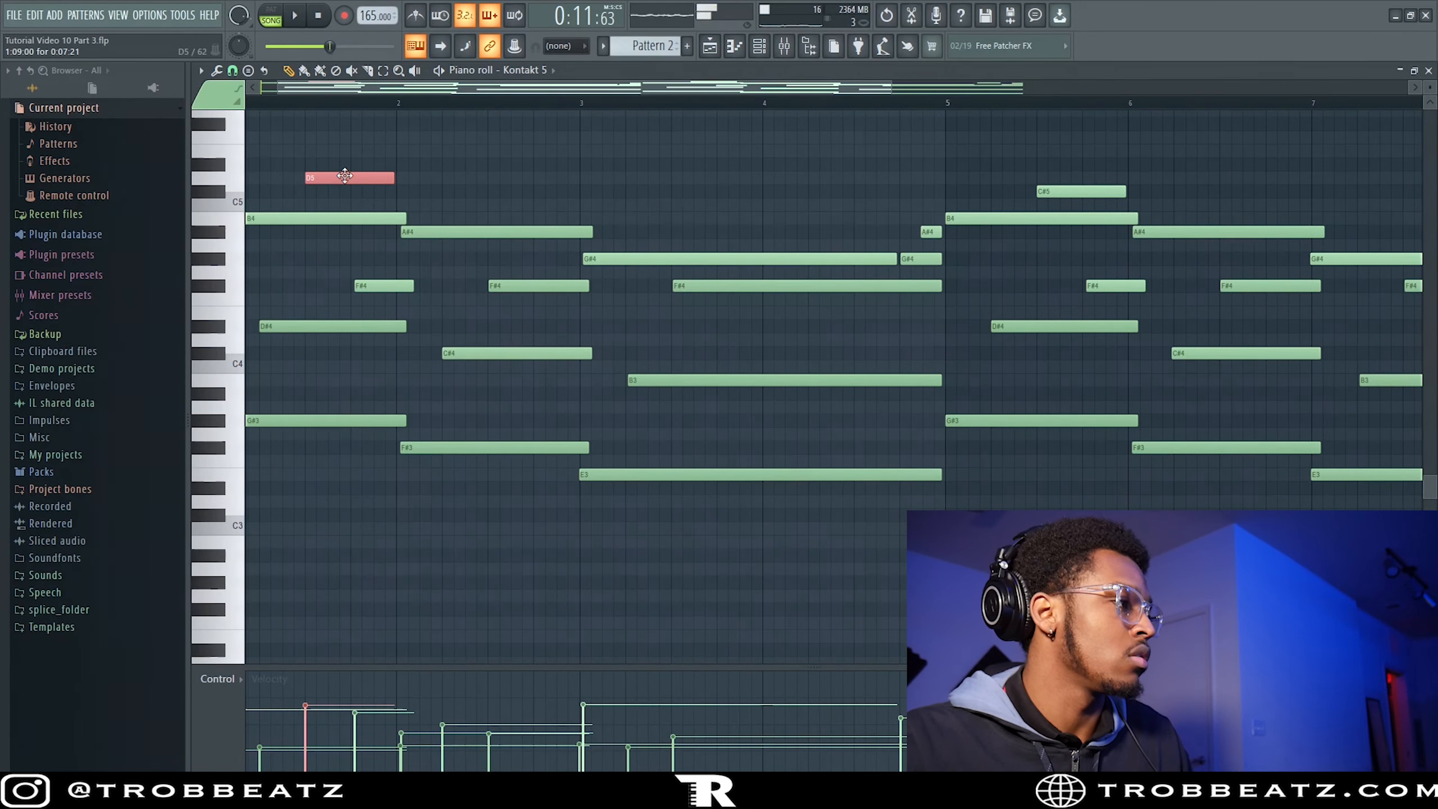
pyautogui.hotkey('shift', 'Down')
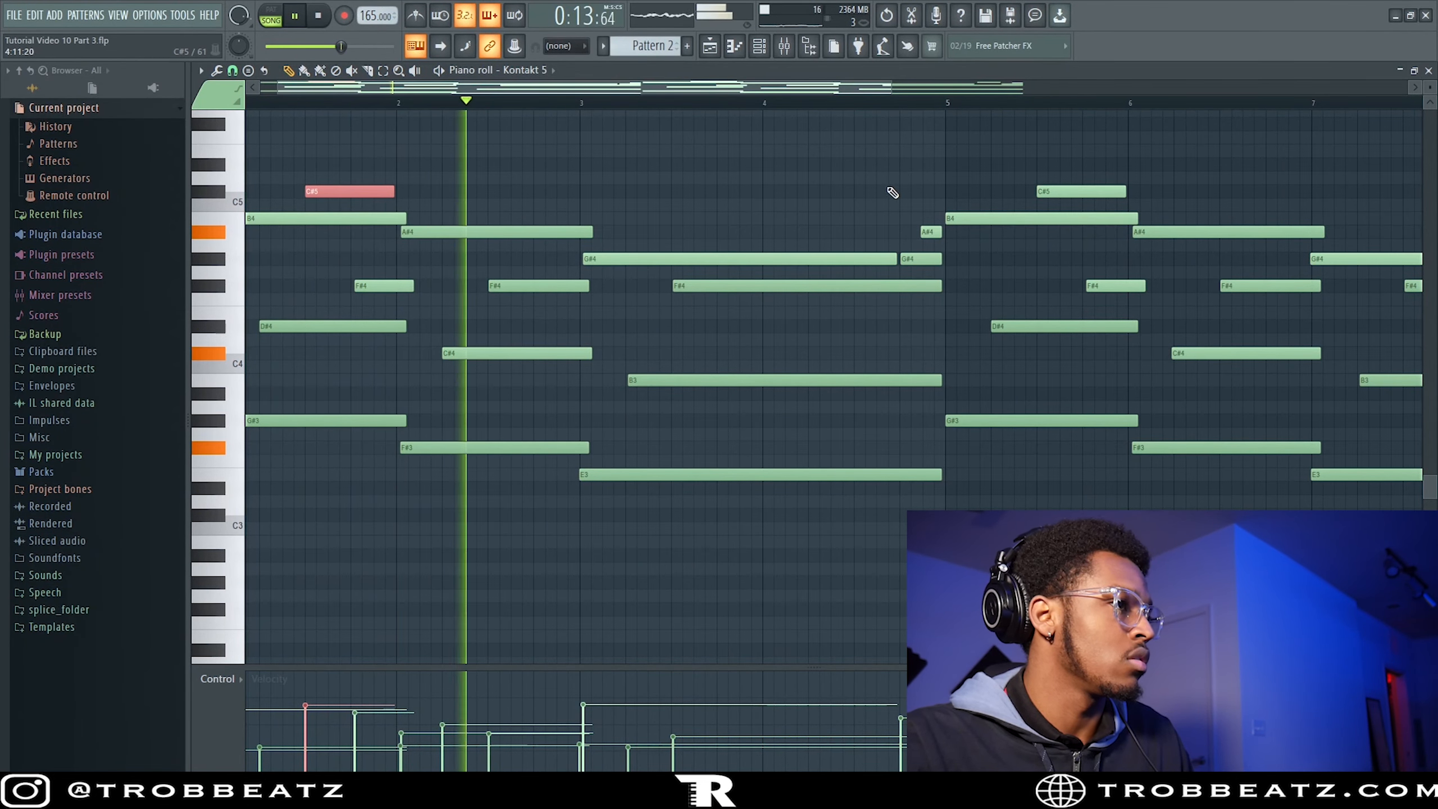
# Raise the C#5 note in bar 5 to D#5.
pyautogui.scroll(-1, 974, 192)
pyautogui.keyDown('ctrl'); pyautogui.click(1006, 192); pyautogui.keyUp('ctrl')
pyautogui.hotkey('shift', 'Up')
pyautogui.hotkey('shift', 'Up')
pyautogui.hotkey('shift', 'Up')
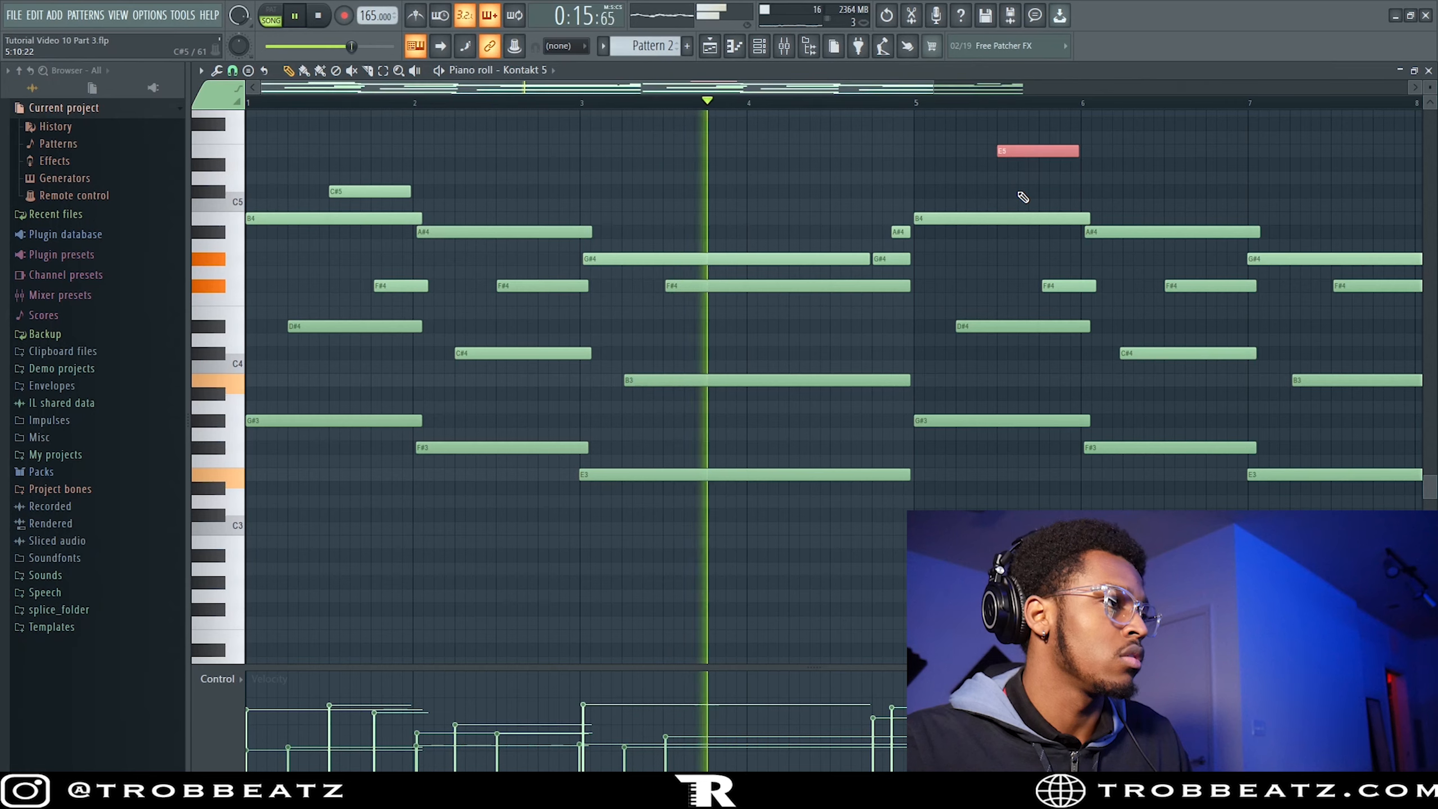
pyautogui.hotkey('shift', 'Down')
# Add a D#5 note followed directly by a B4 note in bar 4, each about a quarter bar long.
pyautogui.press('space')
pyautogui.click(790, 191)
pyautogui.click(788, 176)
pyautogui.press('space')
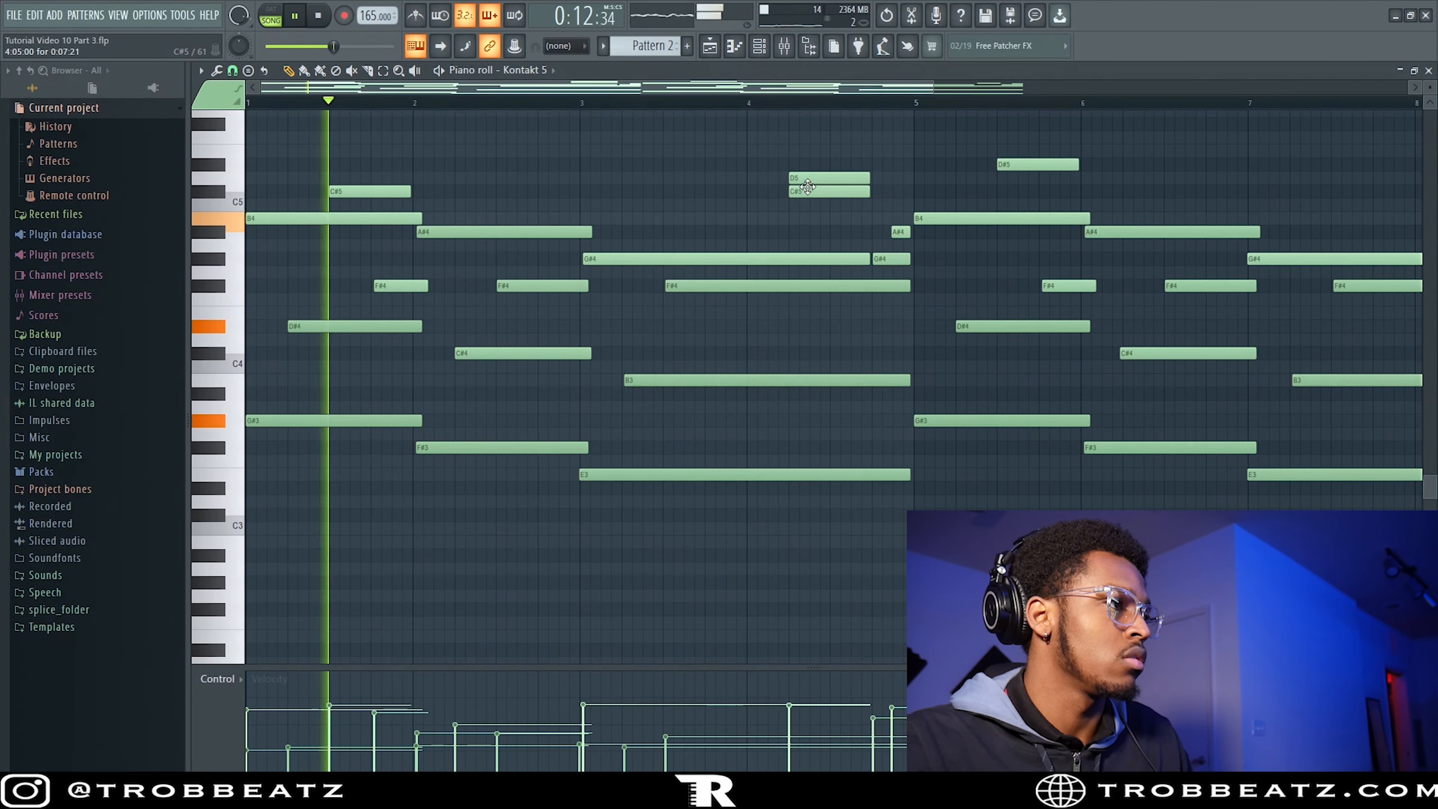
pyautogui.rightClick(809, 189)
pyautogui.keyDown('ctrl'); pyautogui.click(808, 180); pyautogui.keyUp('ctrl')
pyautogui.hotkey('shift', 'Up')
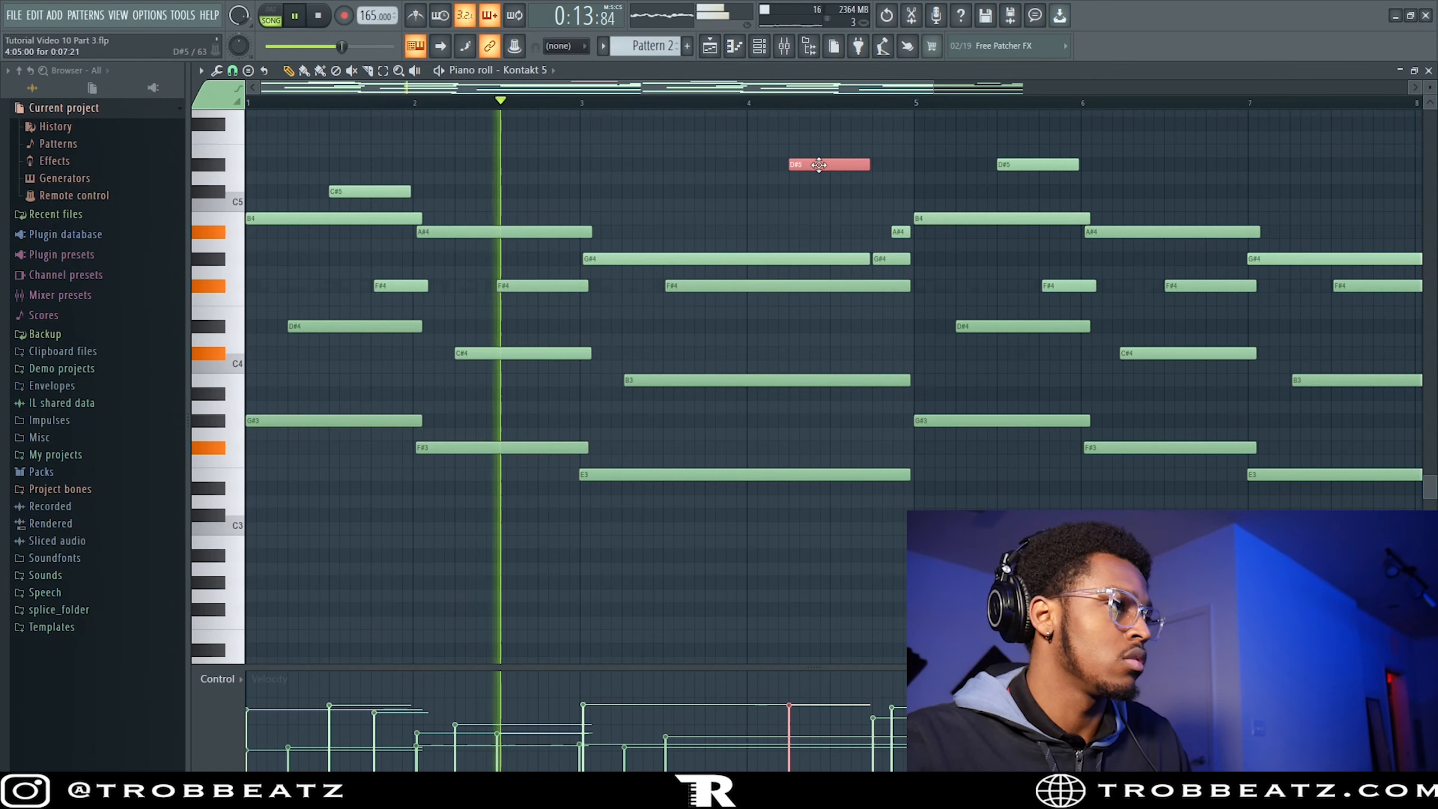
pyautogui.click(836, 218)
pyautogui.keyDown('ctrl'); pyautogui.moveTo(868, 225); pyautogui.dragTo(836, 165); pyautogui.keyUp('ctrl')
# Move the C#4 note in bar 6 about half a bar later and shorten it to end at bar 7.
pyautogui.keyDown('ctrl'); pyautogui.scroll(-2, 972, 247); pyautogui.keyUp('ctrl')
pyautogui.keyDown('ctrl'); pyautogui.scroll(3, 928, 283); pyautogui.keyUp('ctrl')
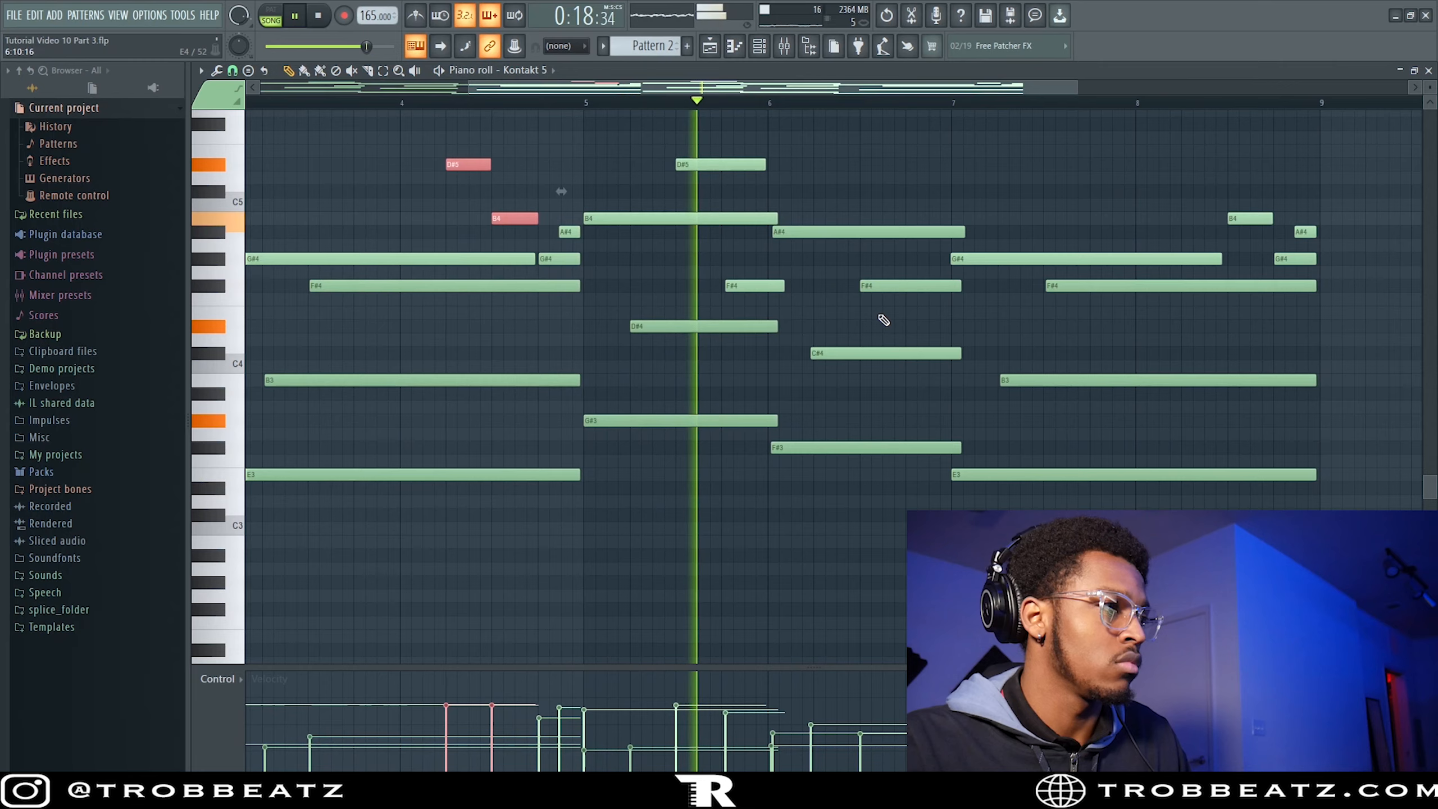
pyautogui.moveTo(868, 354); pyautogui.dragTo(961, 354)
pyautogui.click(962, 353)
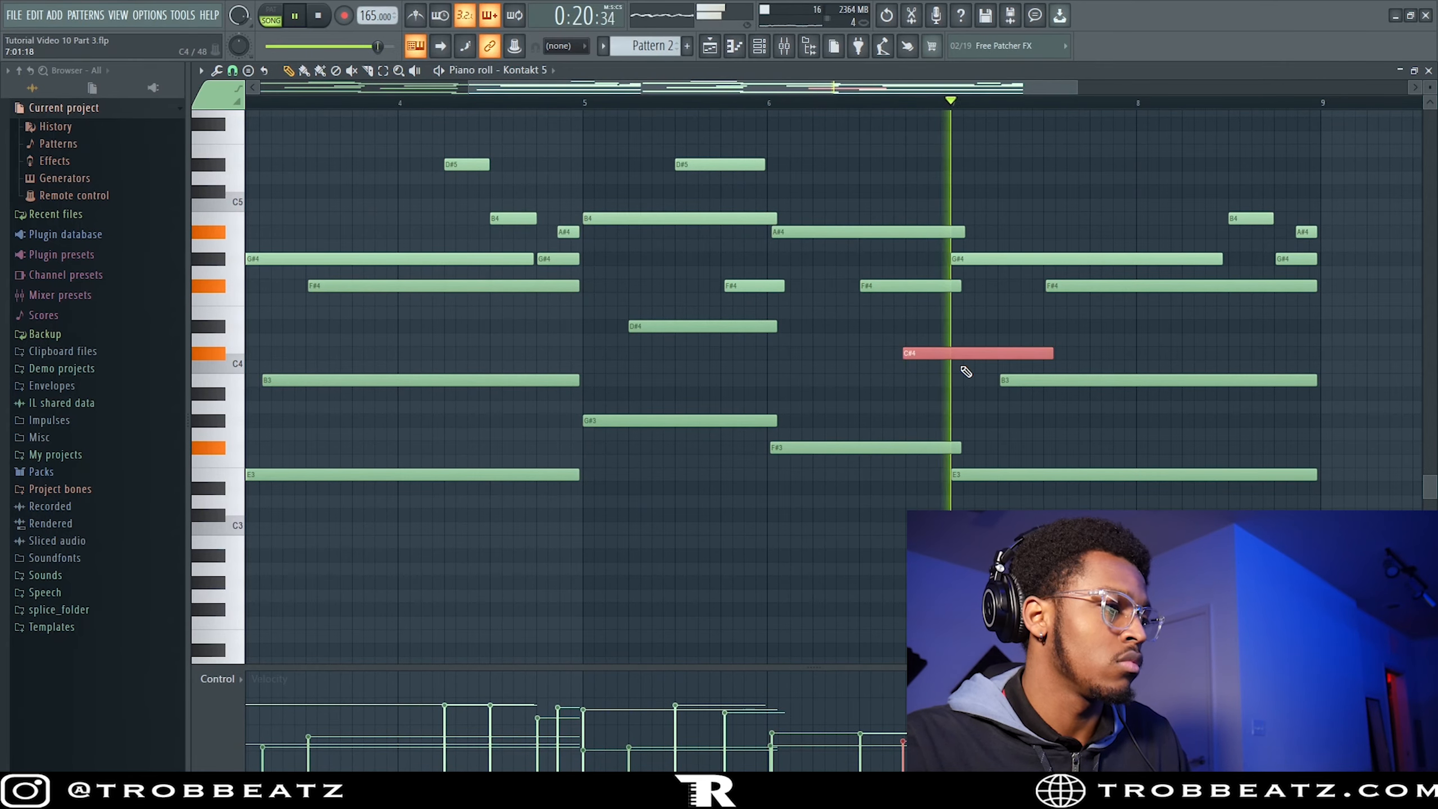
pyautogui.moveTo(1051, 354); pyautogui.dragTo(949, 354)
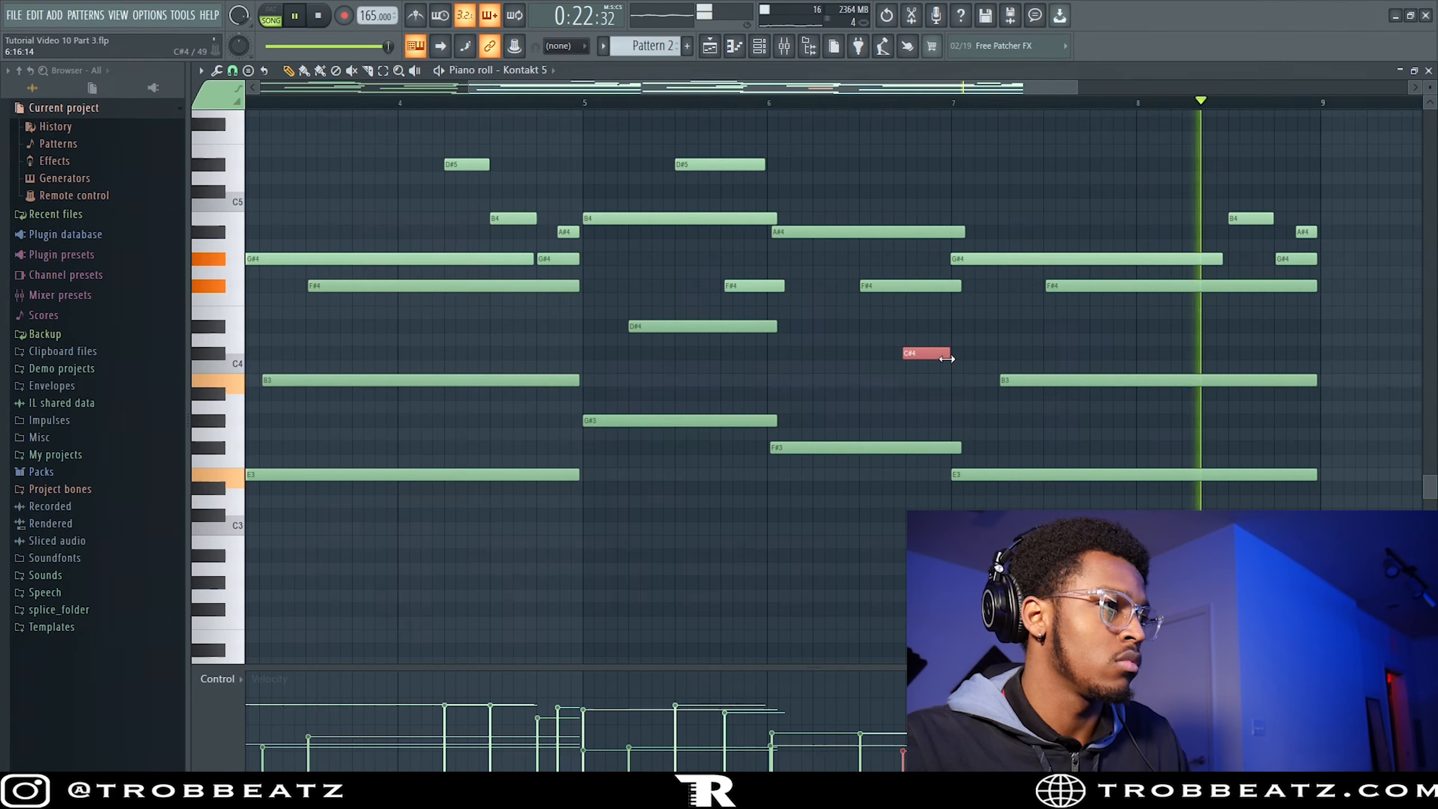
# Delete the B4 note in bar 8 and lengthen the long G#4 note from bar 7 towards the next G#4.
pyautogui.rightClick(1251, 219)
pyautogui.moveTo(1223, 259); pyautogui.dragTo(1265, 259)
# Lower the velocity of the long G#4 notes starting in bars 7 and 3 of Pattern 2.
pyautogui.scroll(-2, 1212, 216)
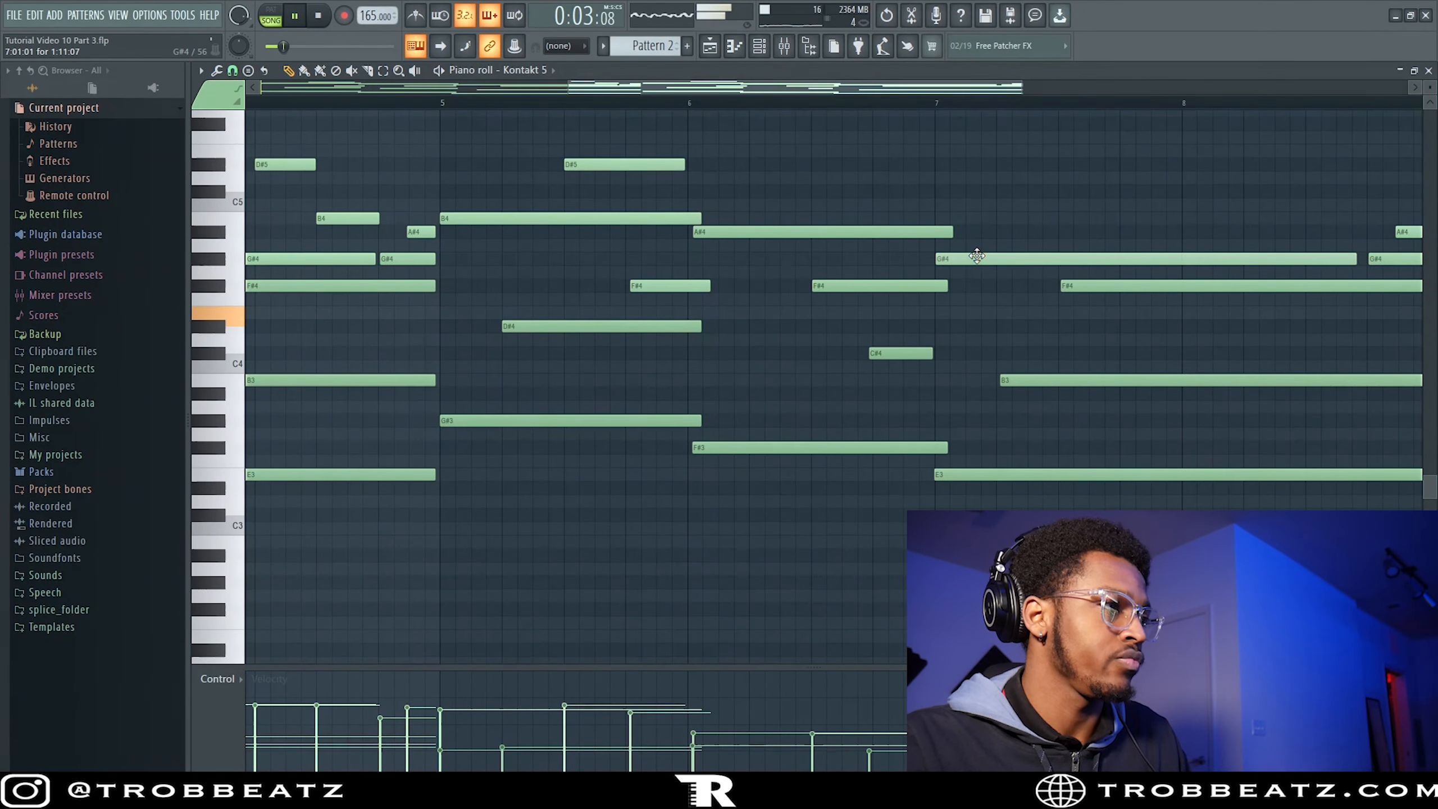
pyautogui.scroll(-2, 1057, 256)
pyautogui.keyDown('ctrl'); pyautogui.click(1008, 256); pyautogui.keyUp('ctrl')
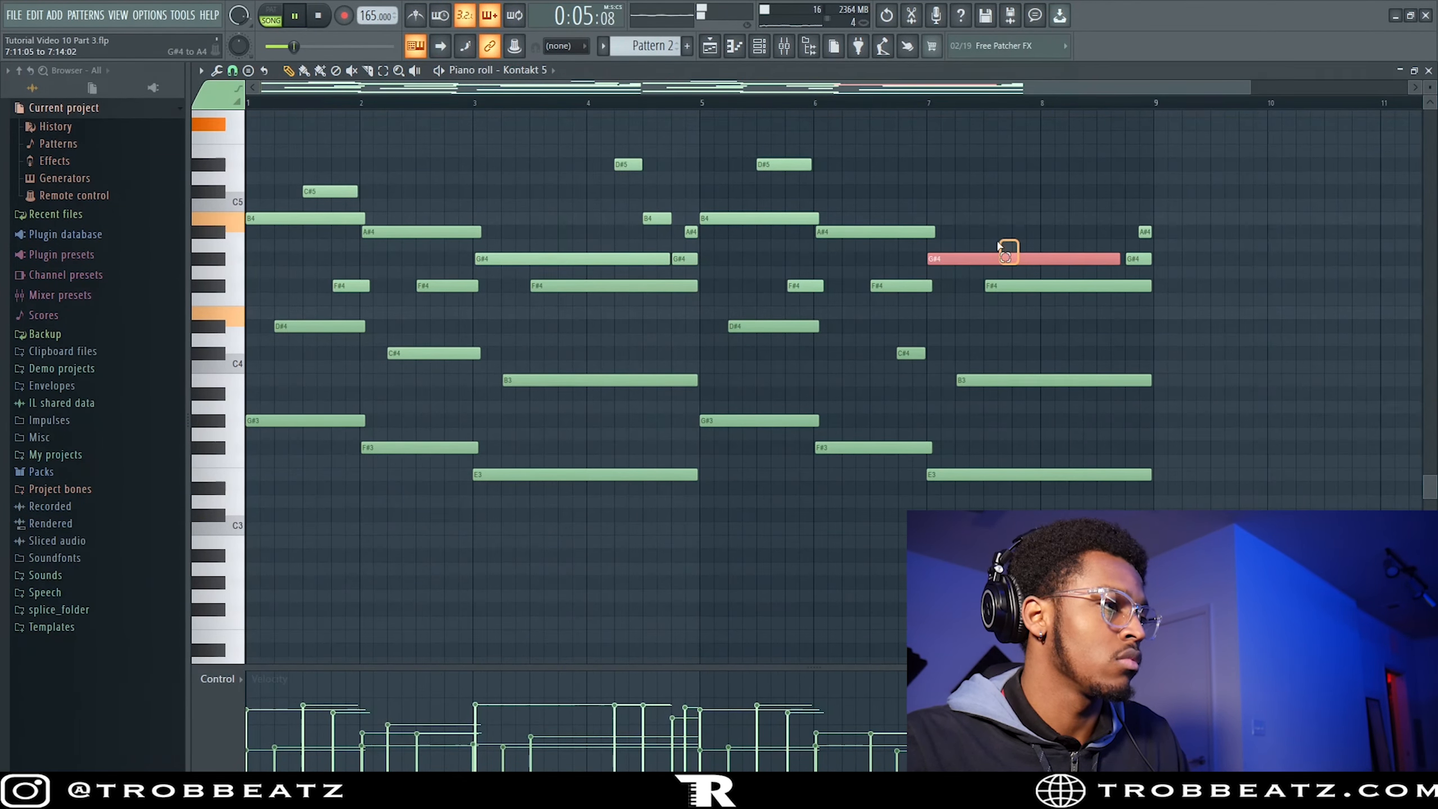
pyautogui.scroll(-3, 592, 258)
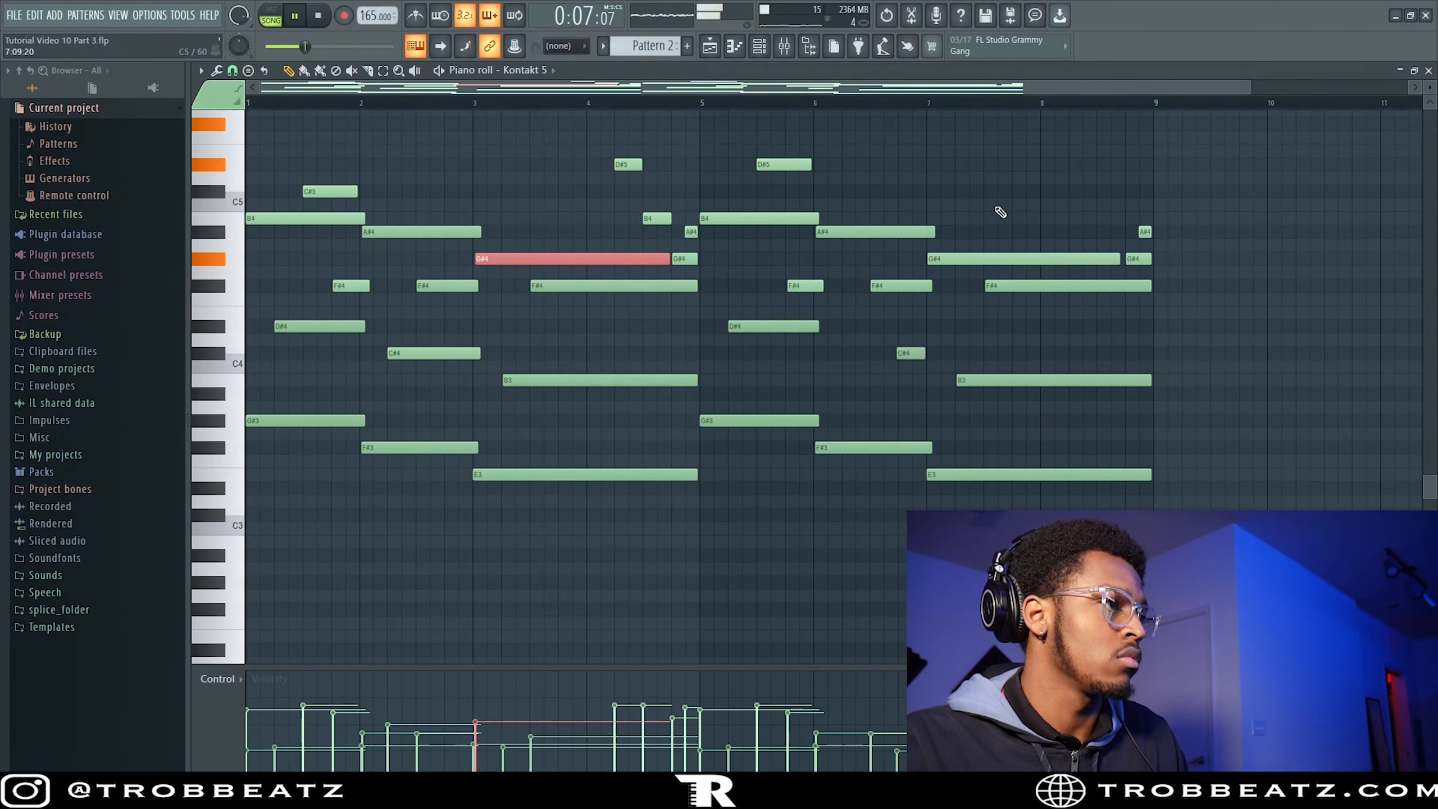
# Switch to Pattern 1, stop playback, and examine its Kontakt 5 notes in the piano roll.
pyautogui.click(1430, 71)
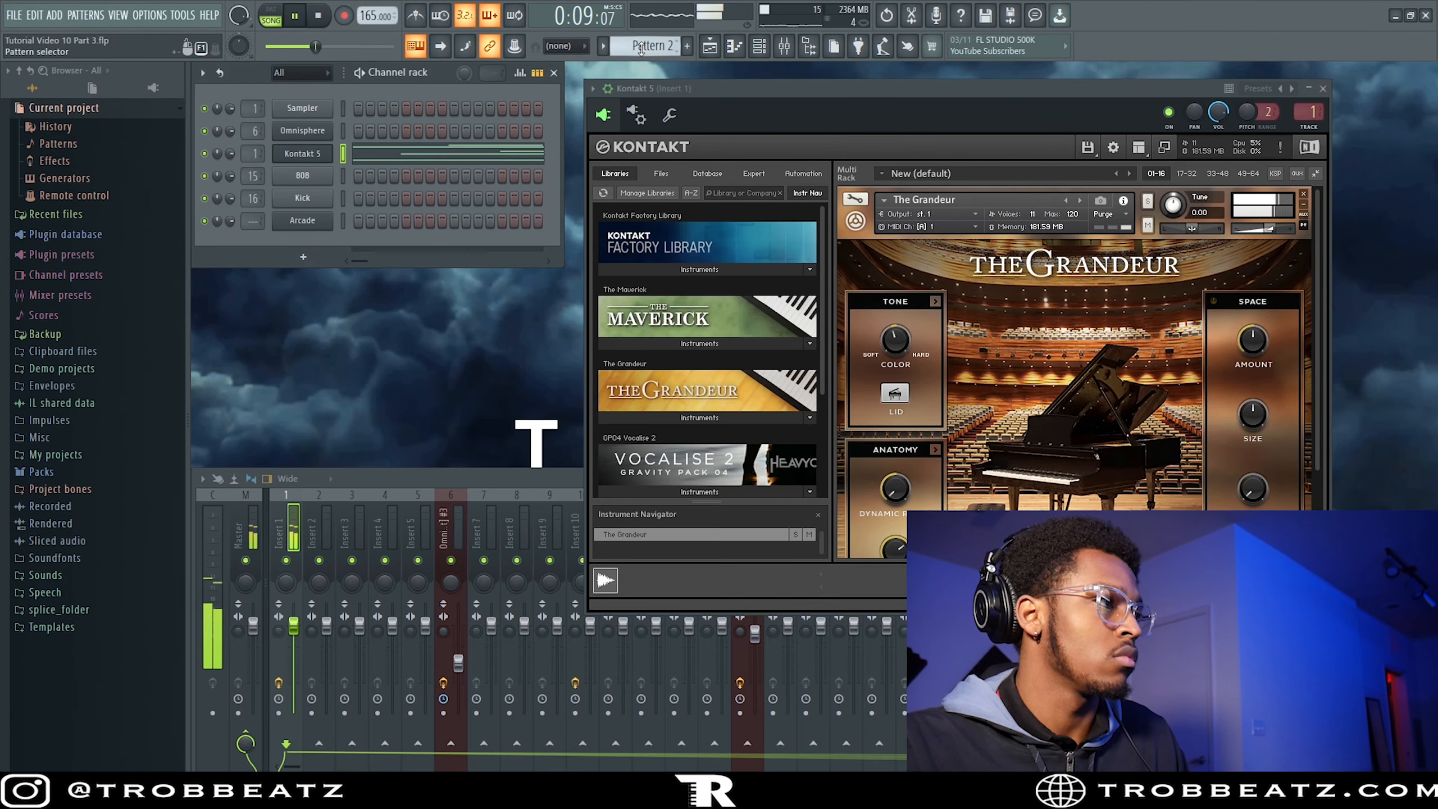
pyautogui.click(604, 46)
pyautogui.click(622, 67)
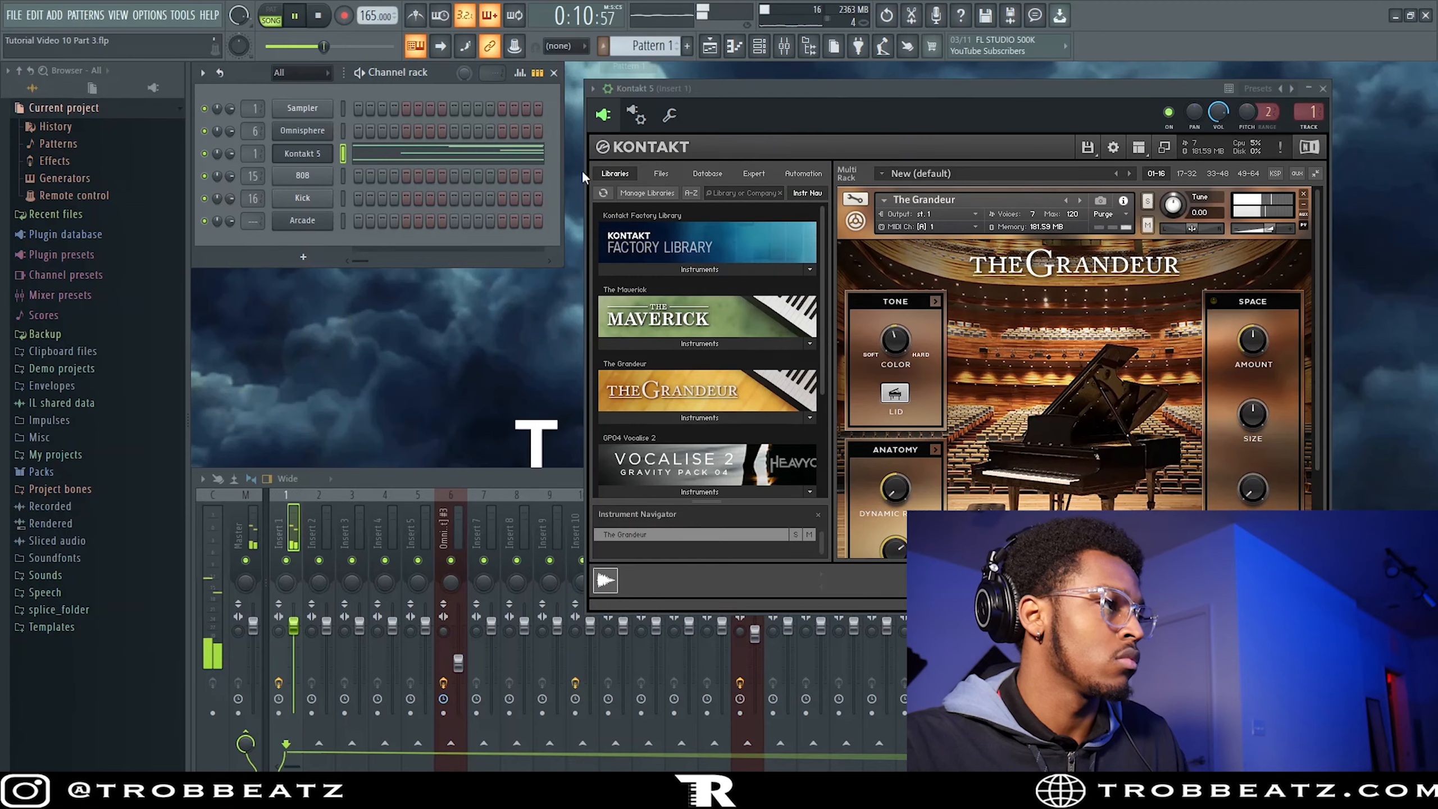
pyautogui.click(473, 158)
pyautogui.scroll(3, 747, 272)
pyautogui.press('space')
pyautogui.scroll(5, 771, 288)
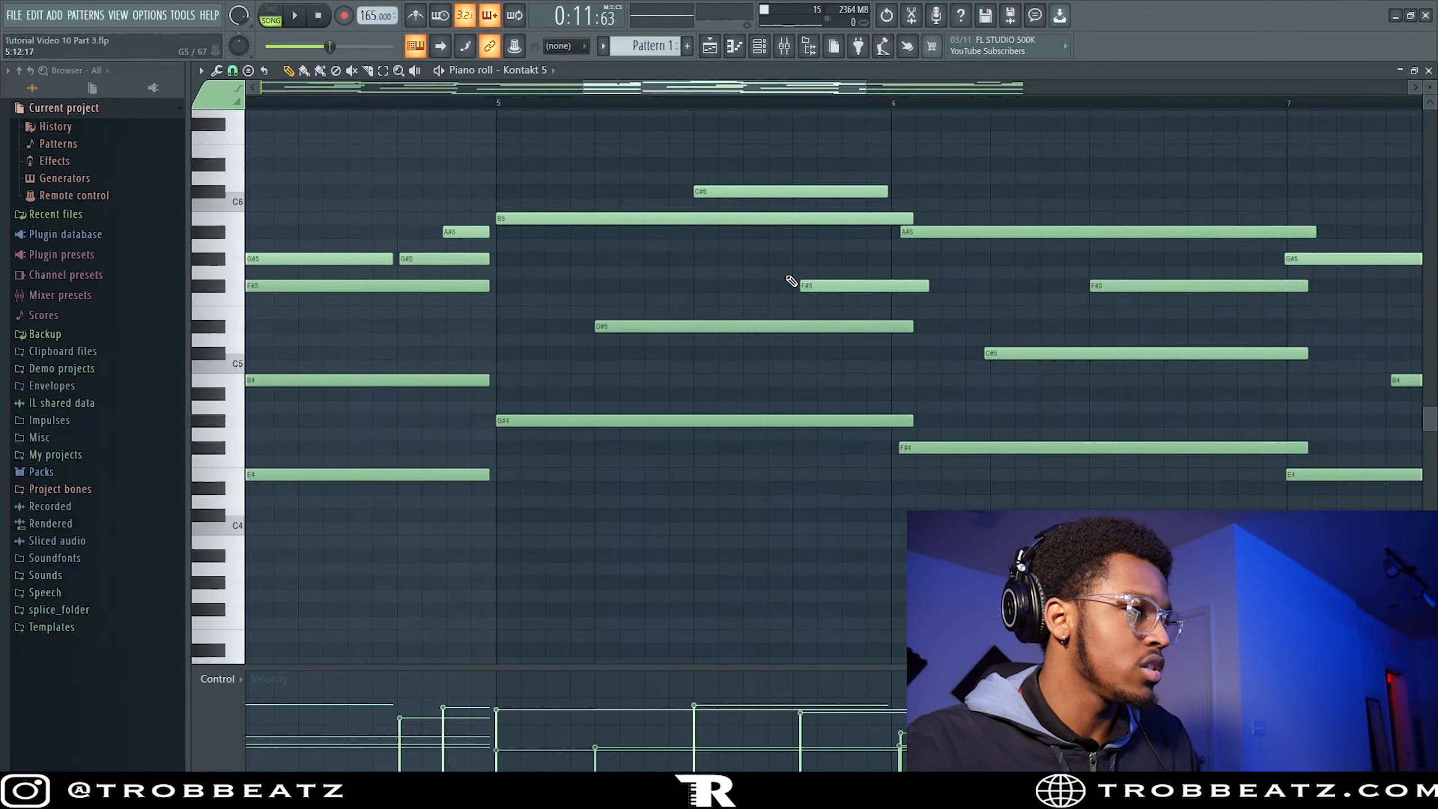
pyautogui.scroll(-5, 791, 281)
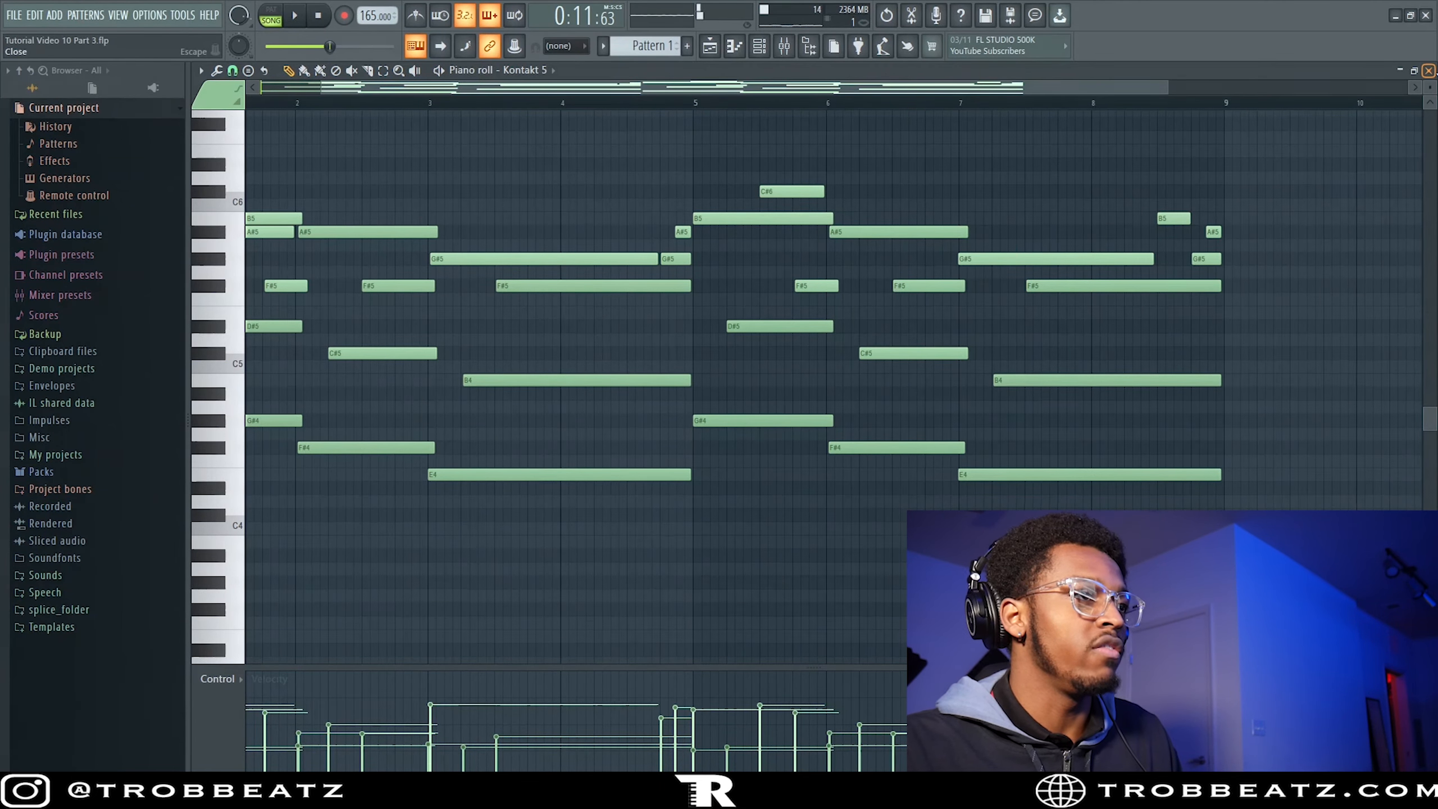
pyautogui.click(1430, 70)
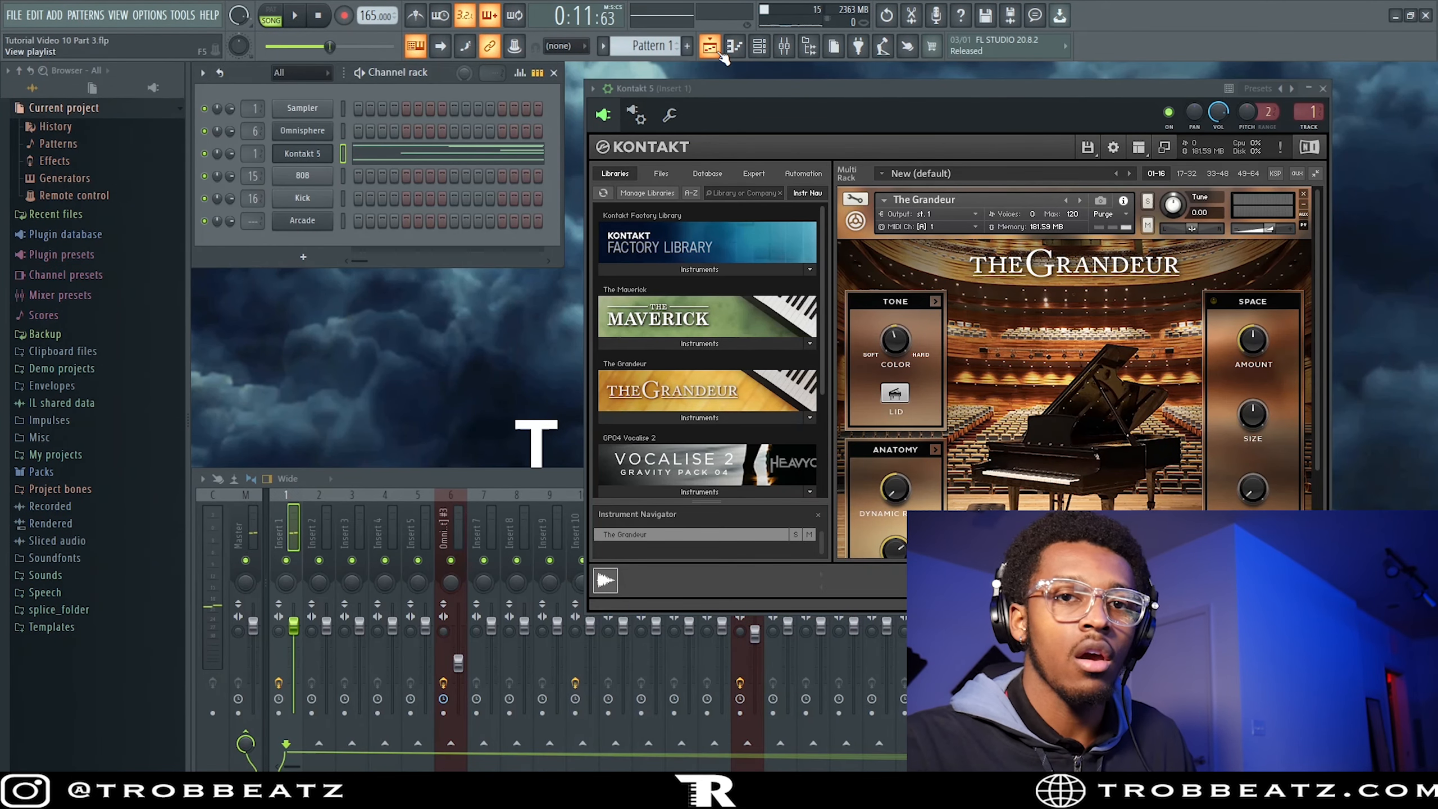
# Duplicate the Pattern 1 and Pattern 2 clips in the playlist so the copies fill bars 17 to 32.
pyautogui.click(718, 50)
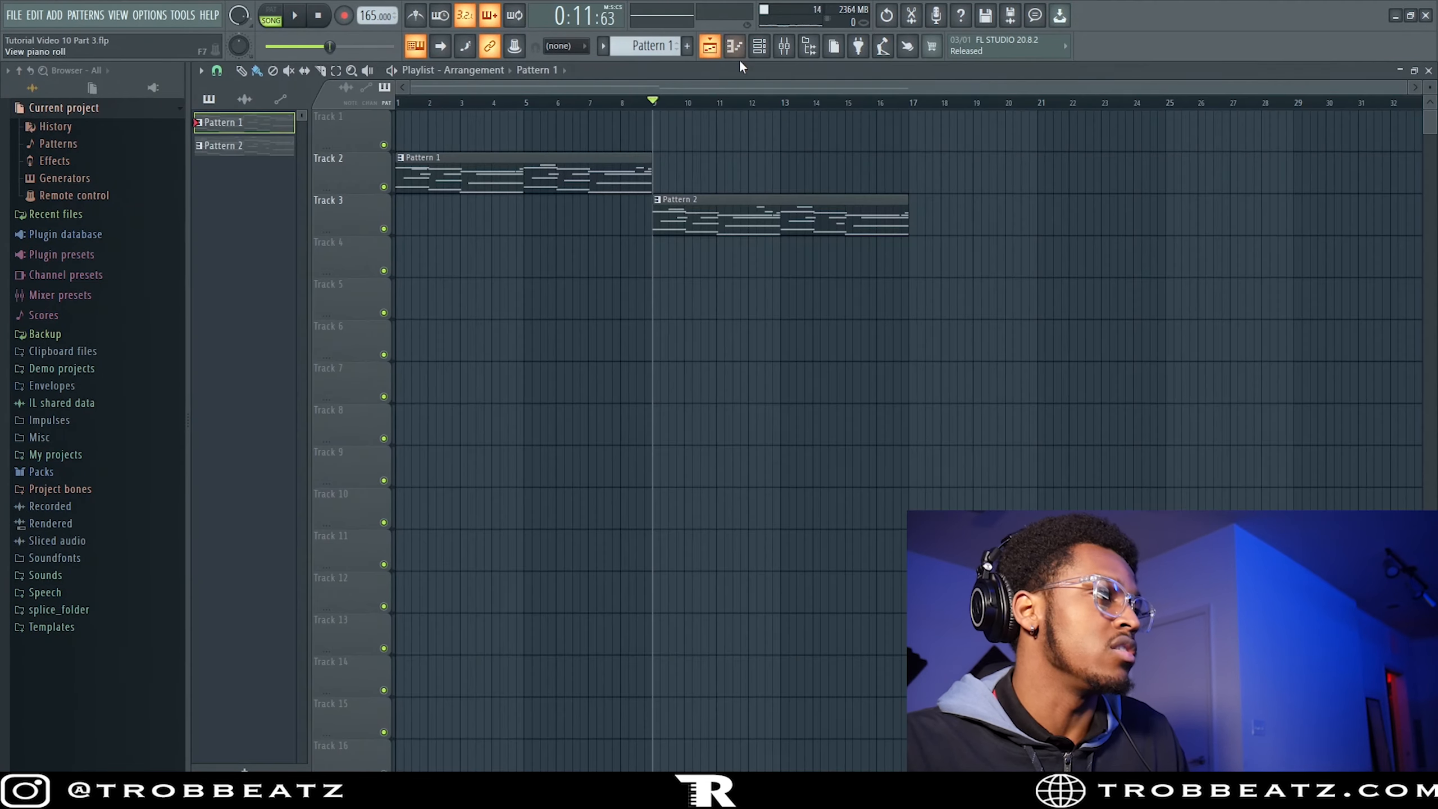
pyautogui.moveTo(1045, 322); pyautogui.dragTo(398, 108)
pyautogui.hotkey('ctrl', 'b')
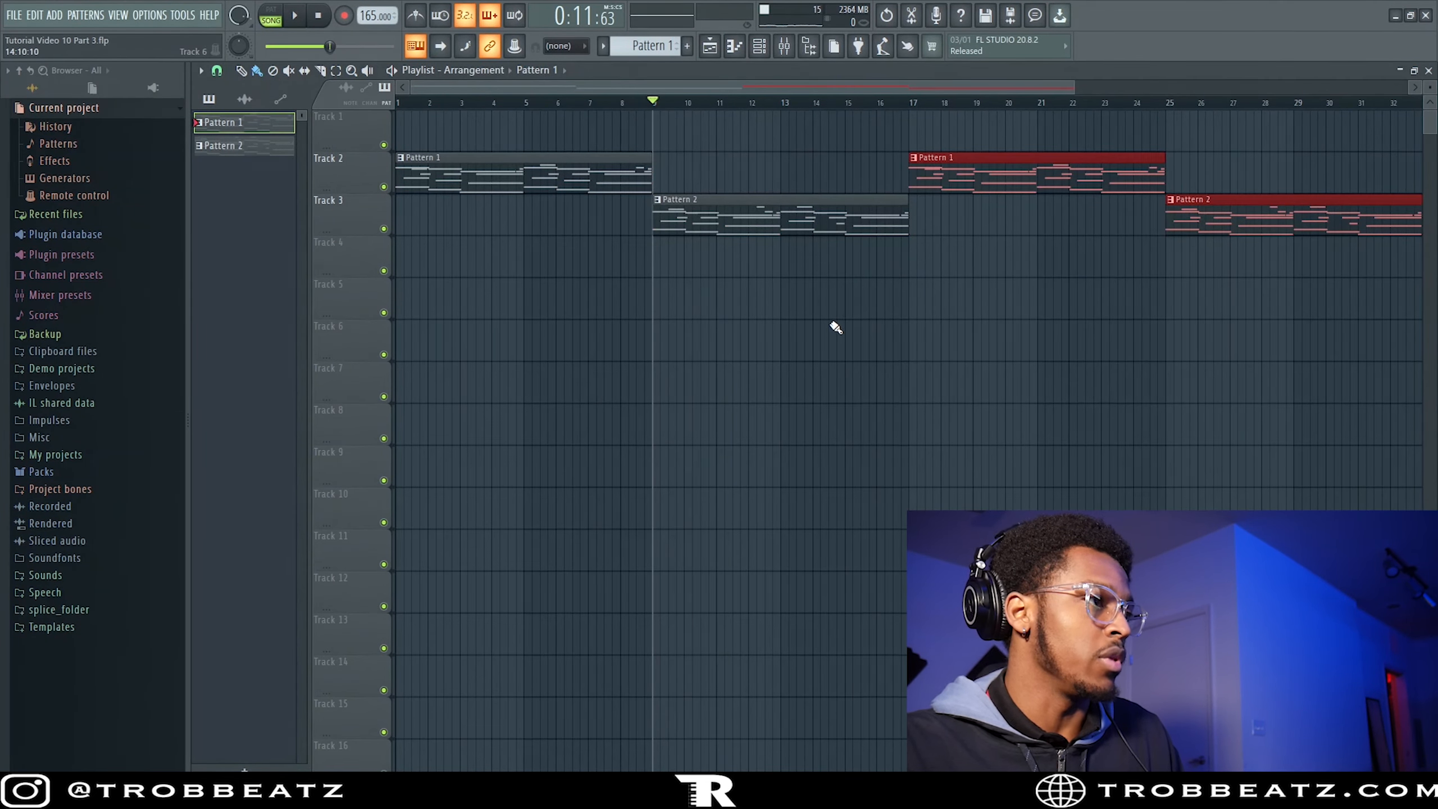
pyautogui.scroll(-2, 1050, 307)
pyautogui.moveTo(1049, 307); pyautogui.dragTo(406, 173)
pyautogui.keyDown('ctrl'); pyautogui.click(1030, 355); pyautogui.keyUp('ctrl')
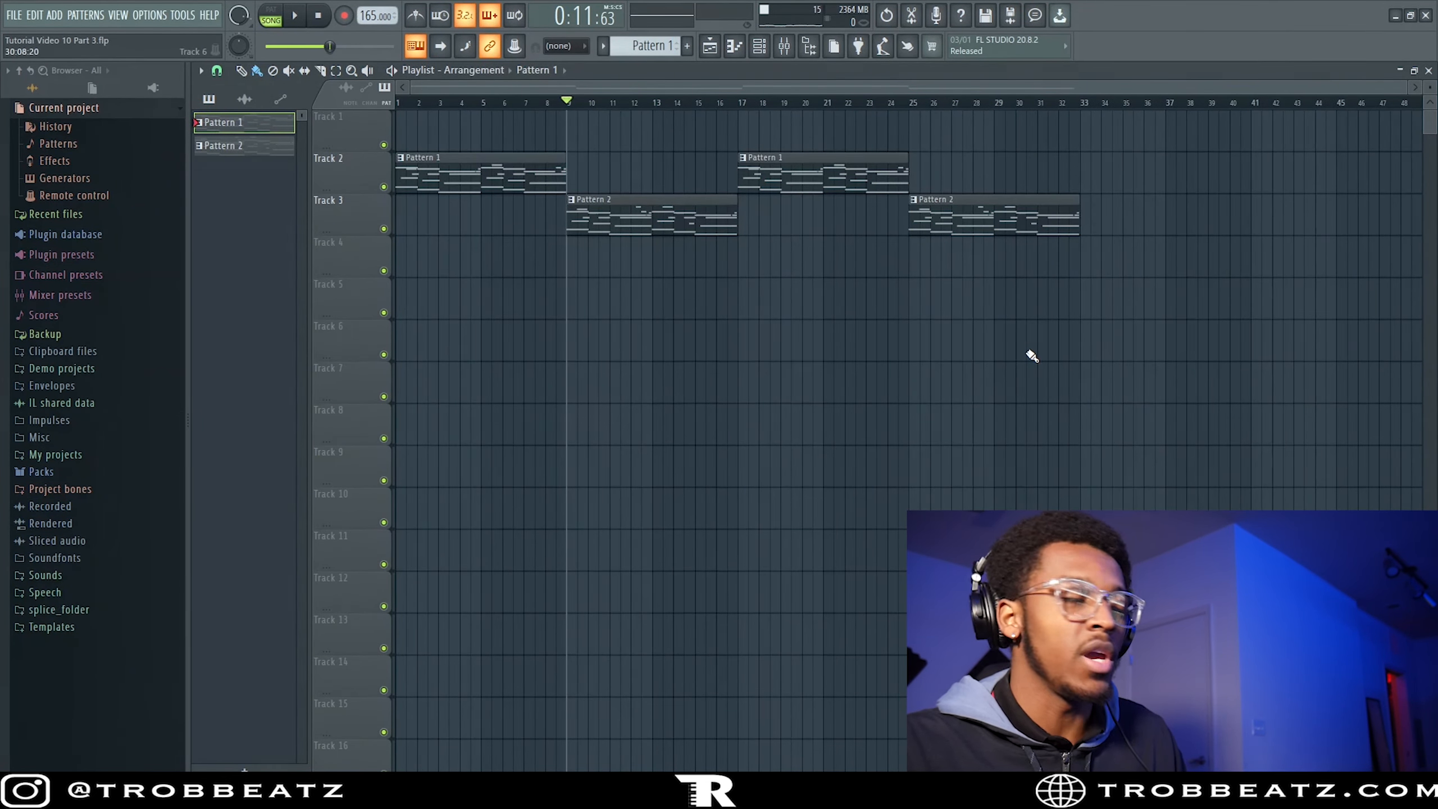
pyautogui.click(1428, 71)
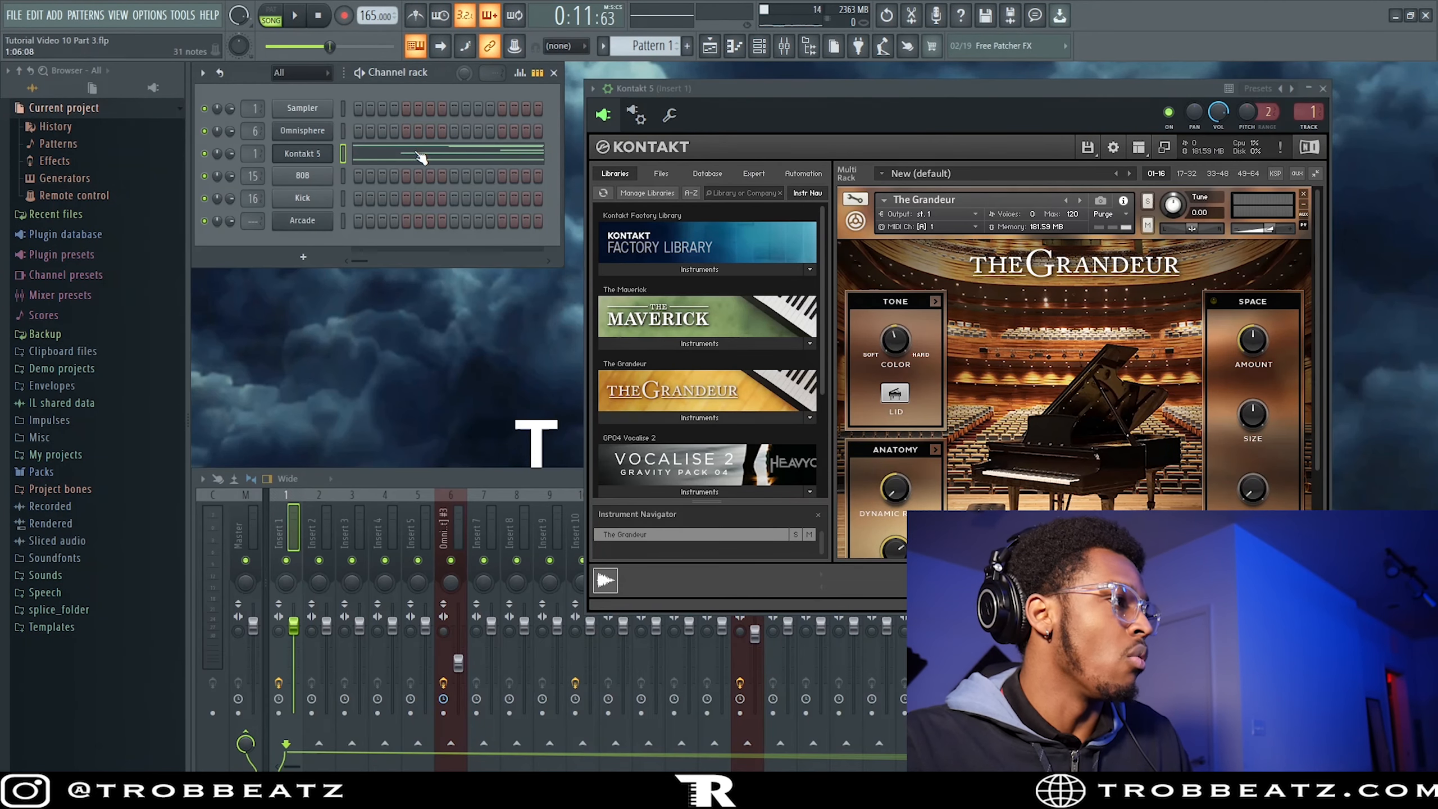
# Route the Arcade channel to mixer track 2 and close the Kontakt 5 plugin window.
pyautogui.click(343, 221)
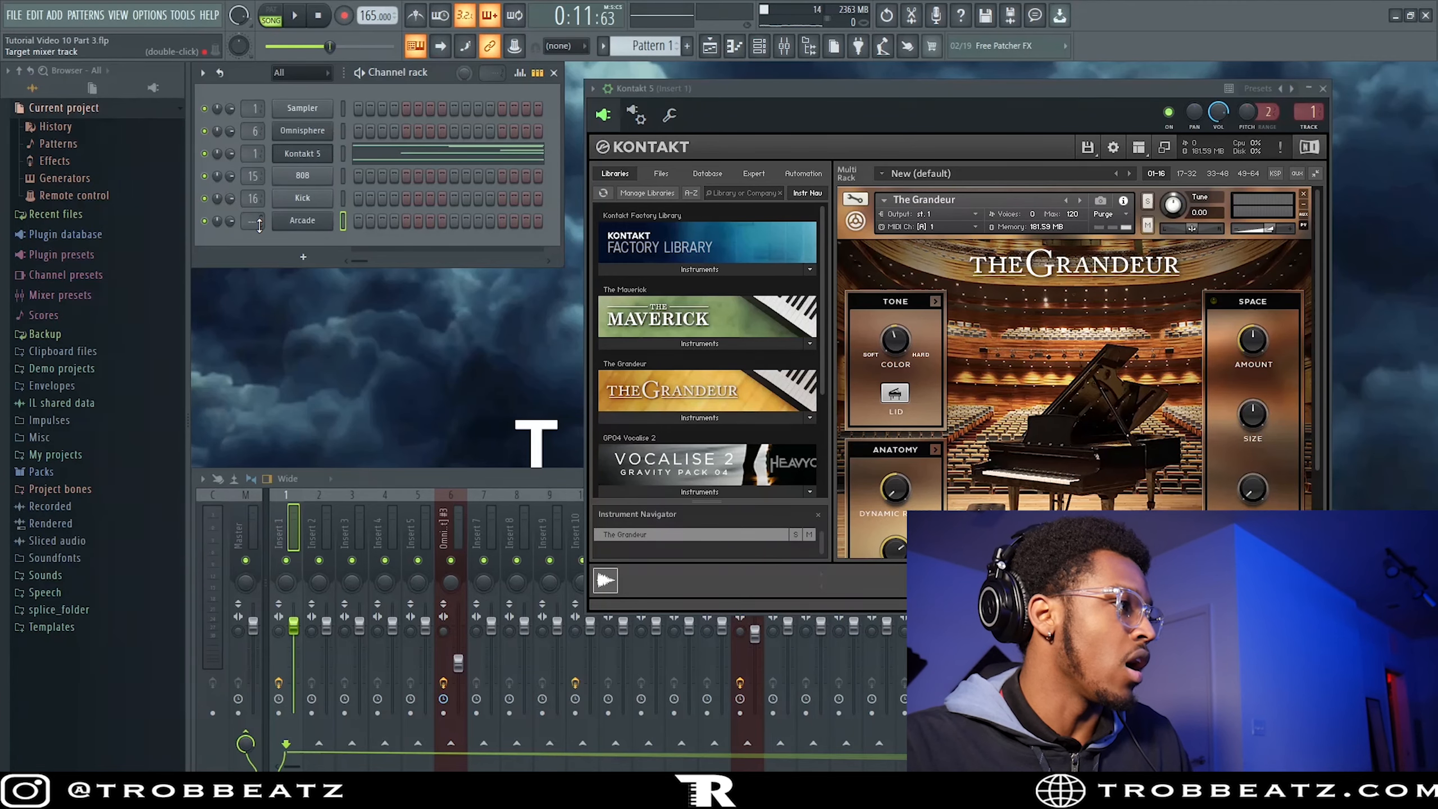
pyautogui.scroll(1, 253, 220)
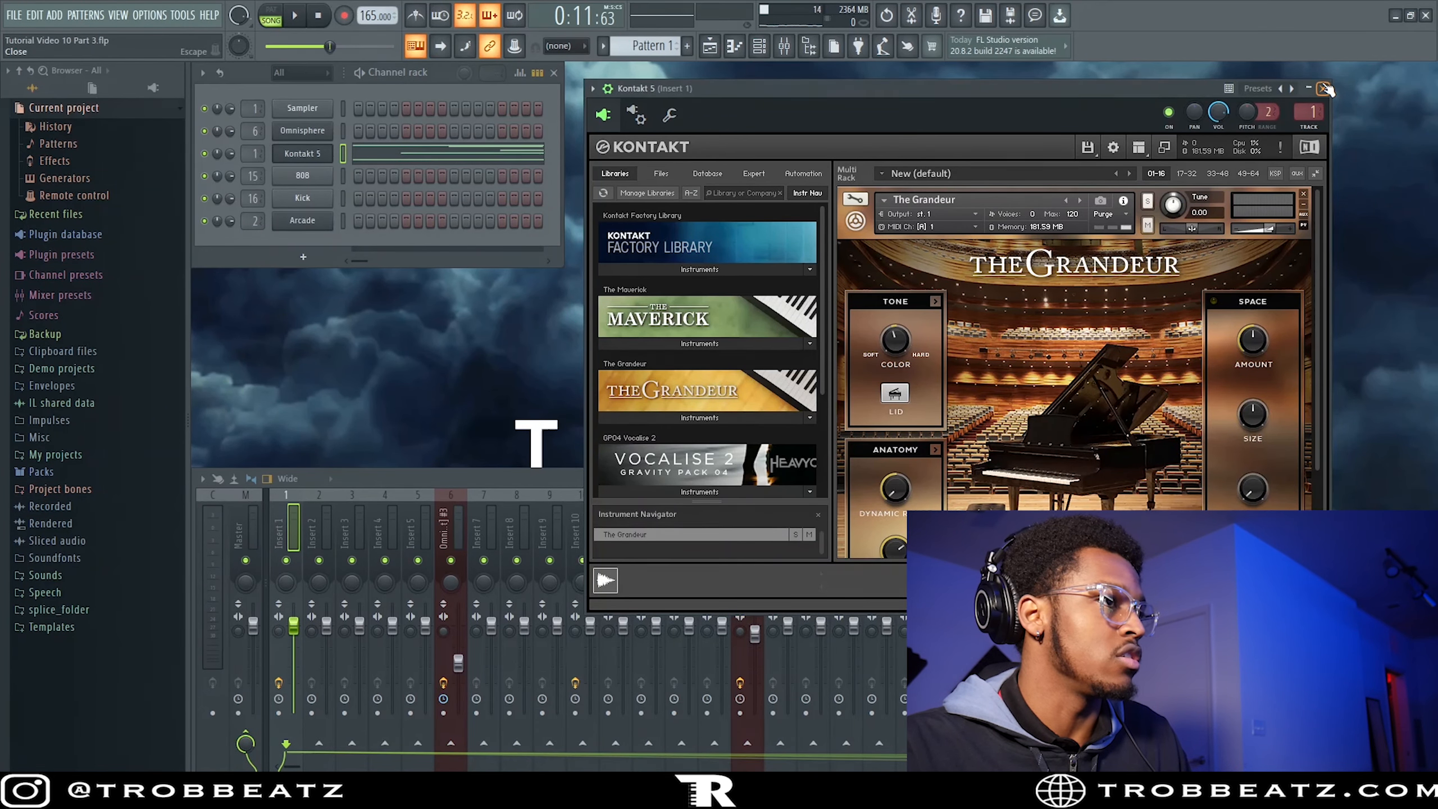
pyautogui.click(1325, 88)
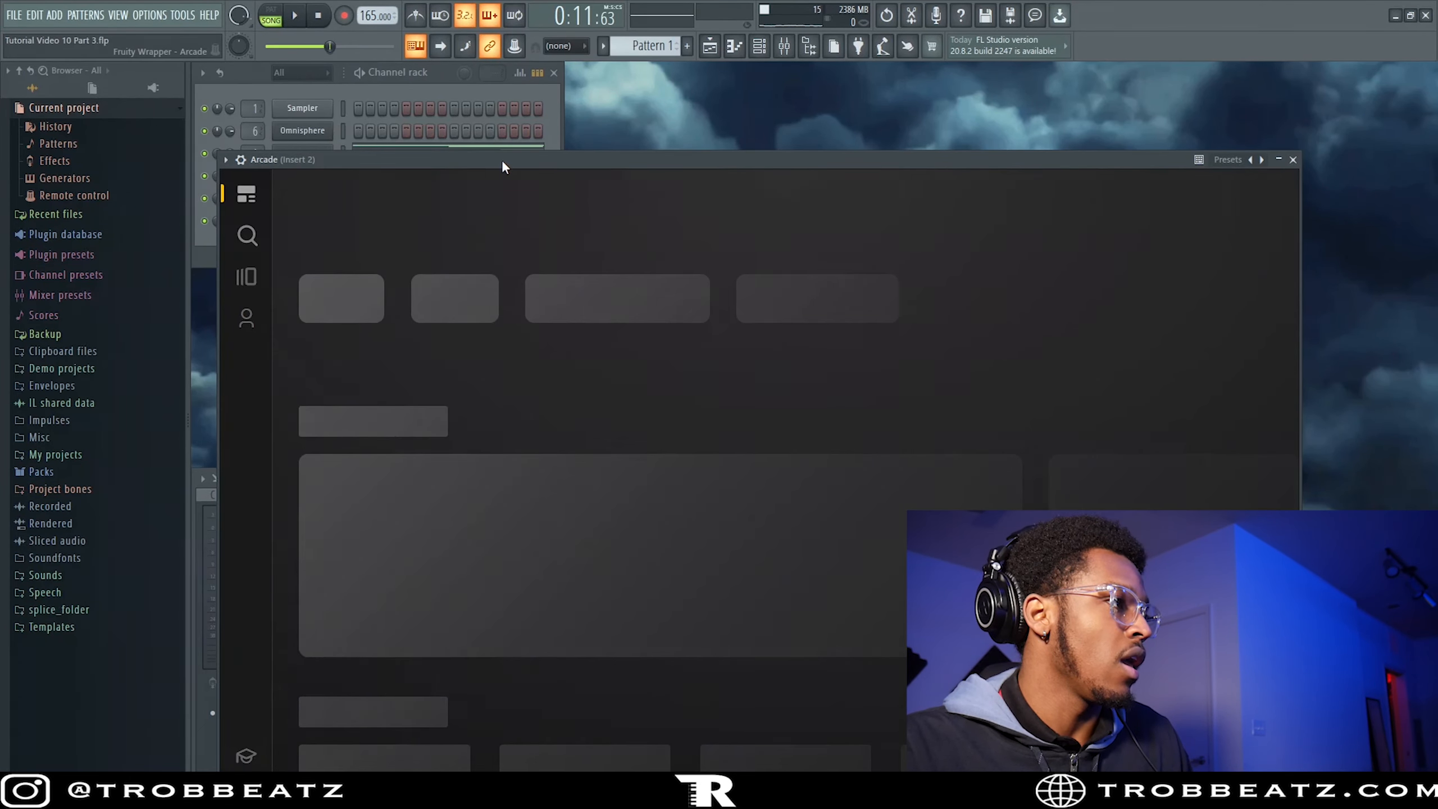
# Open the Arcade plugin and reposition its window just below the main toolbar.
pyautogui.moveTo(501, 159); pyautogui.dragTo(585, 121)
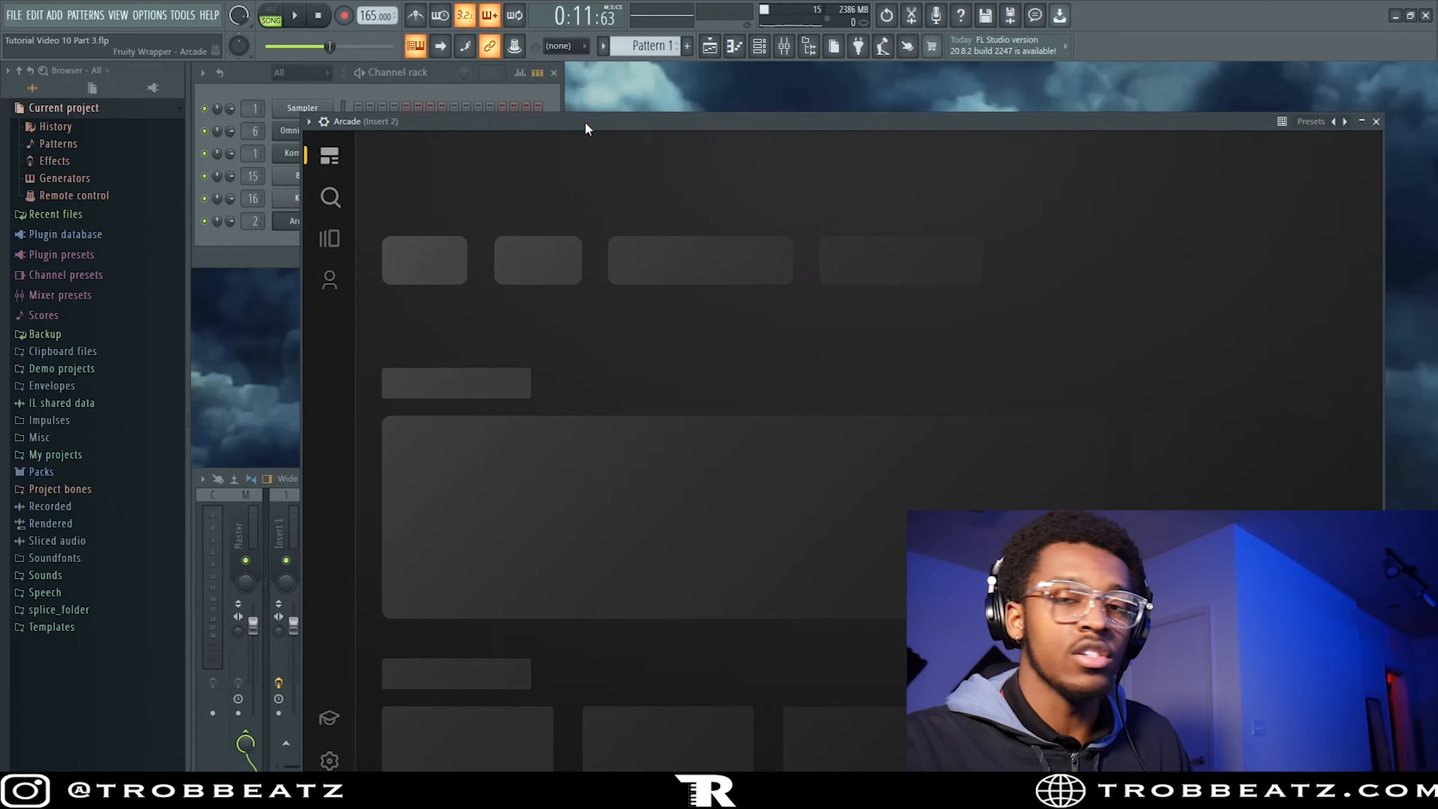
pyautogui.moveTo(584, 121); pyautogui.dragTo(596, 96)
pyautogui.click(602, 74)
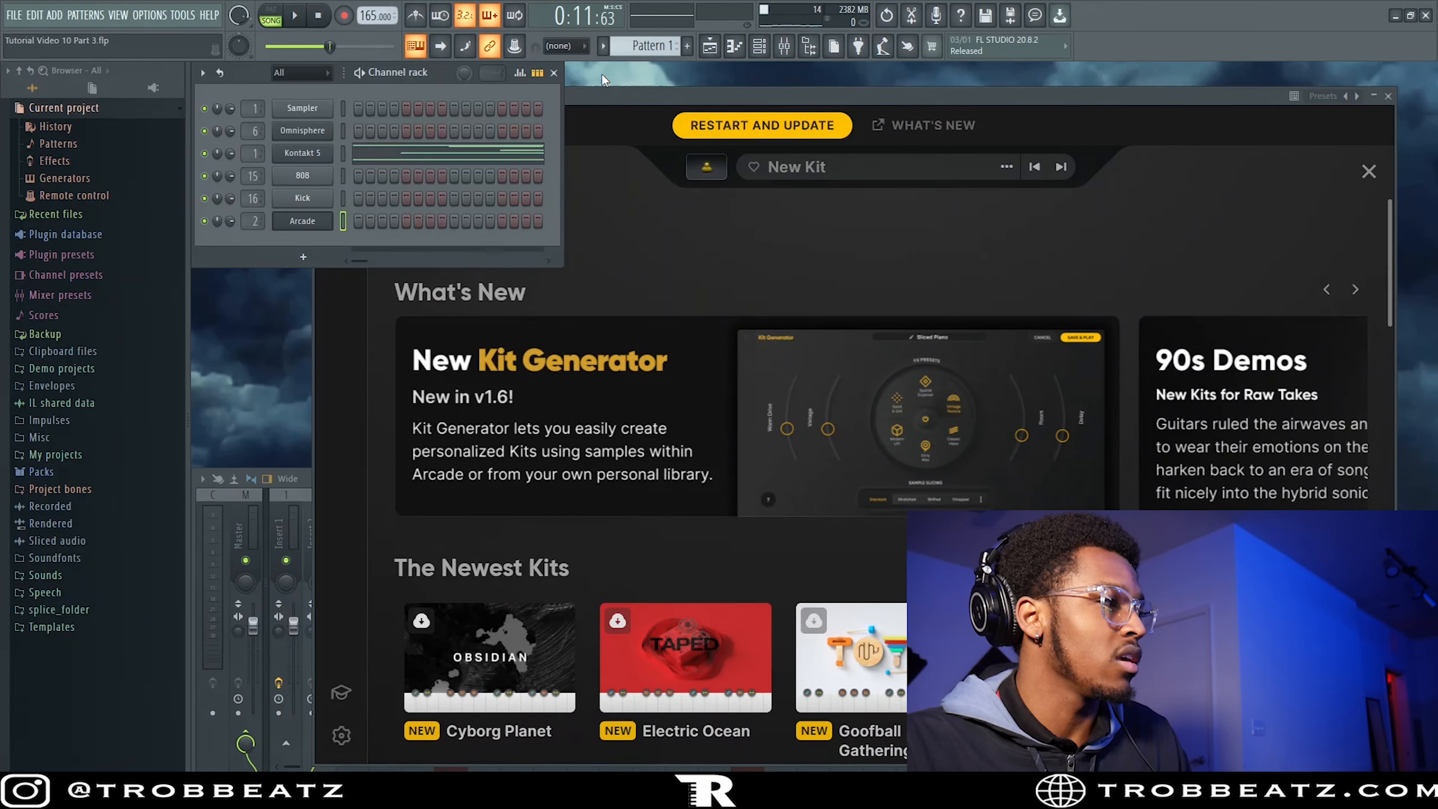
# Start playback and load Fruity Reeverb 2 as an effect on mixer track Insert 2.
pyautogui.click(310, 503)
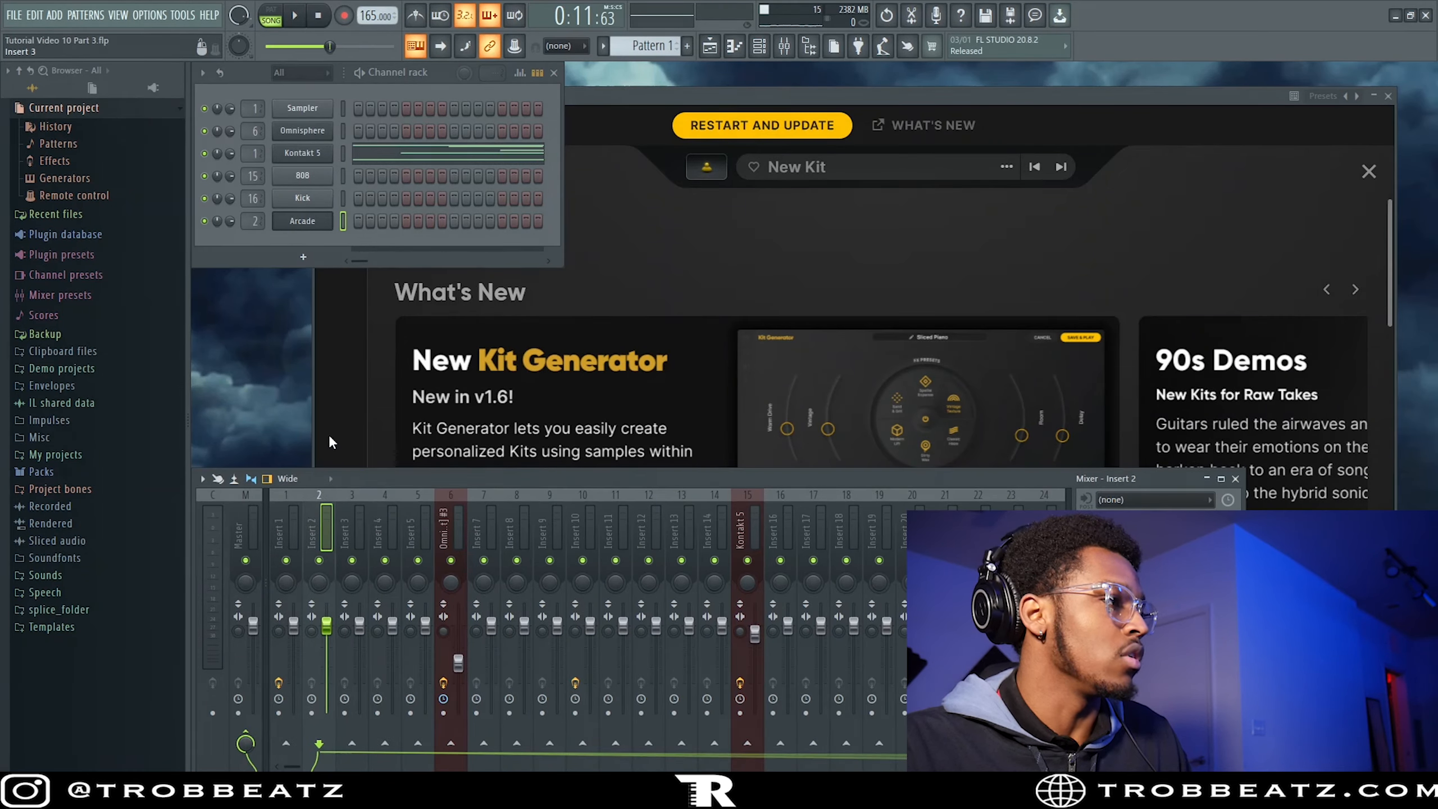
pyautogui.press('space')
pyautogui.click(1085, 520)
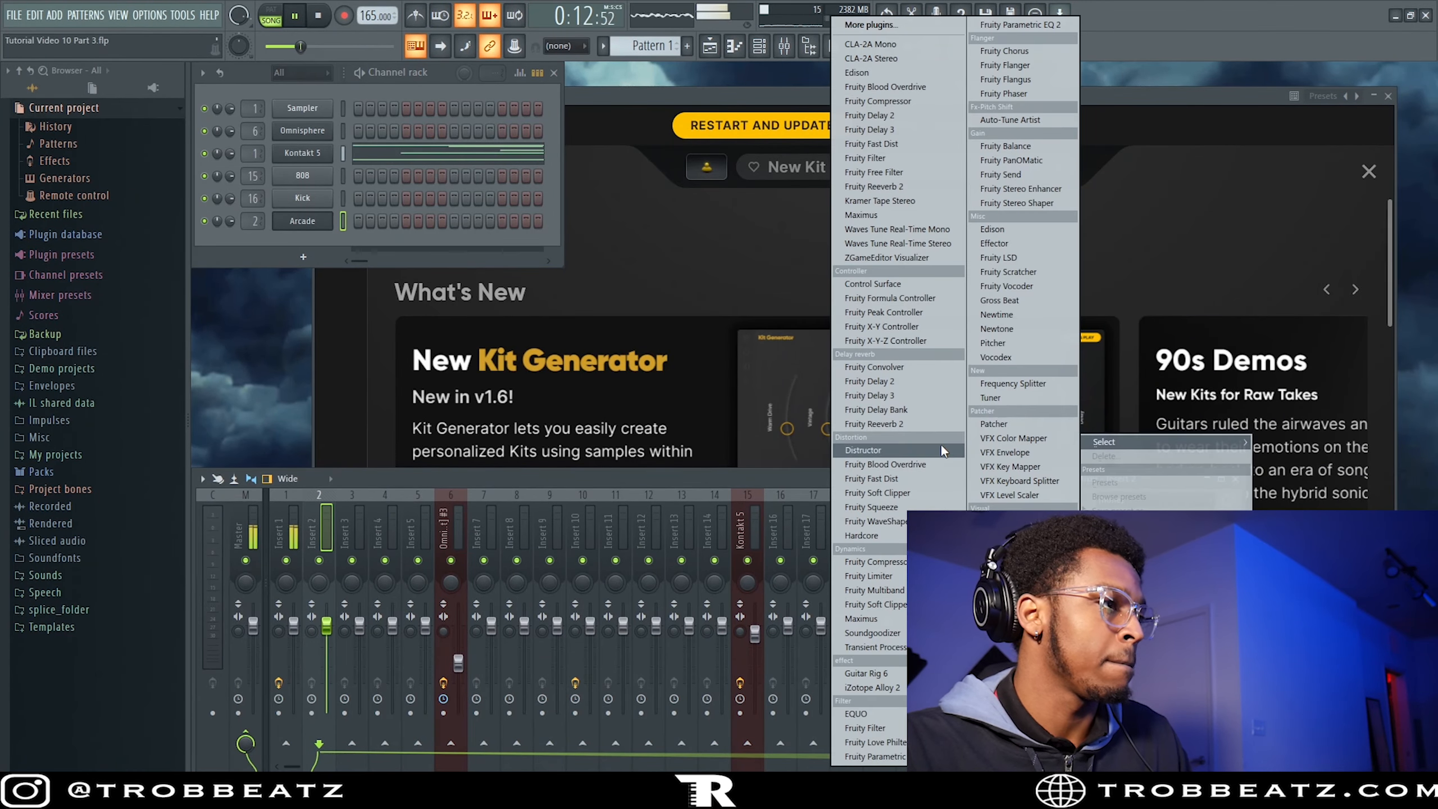
pyautogui.click(921, 423)
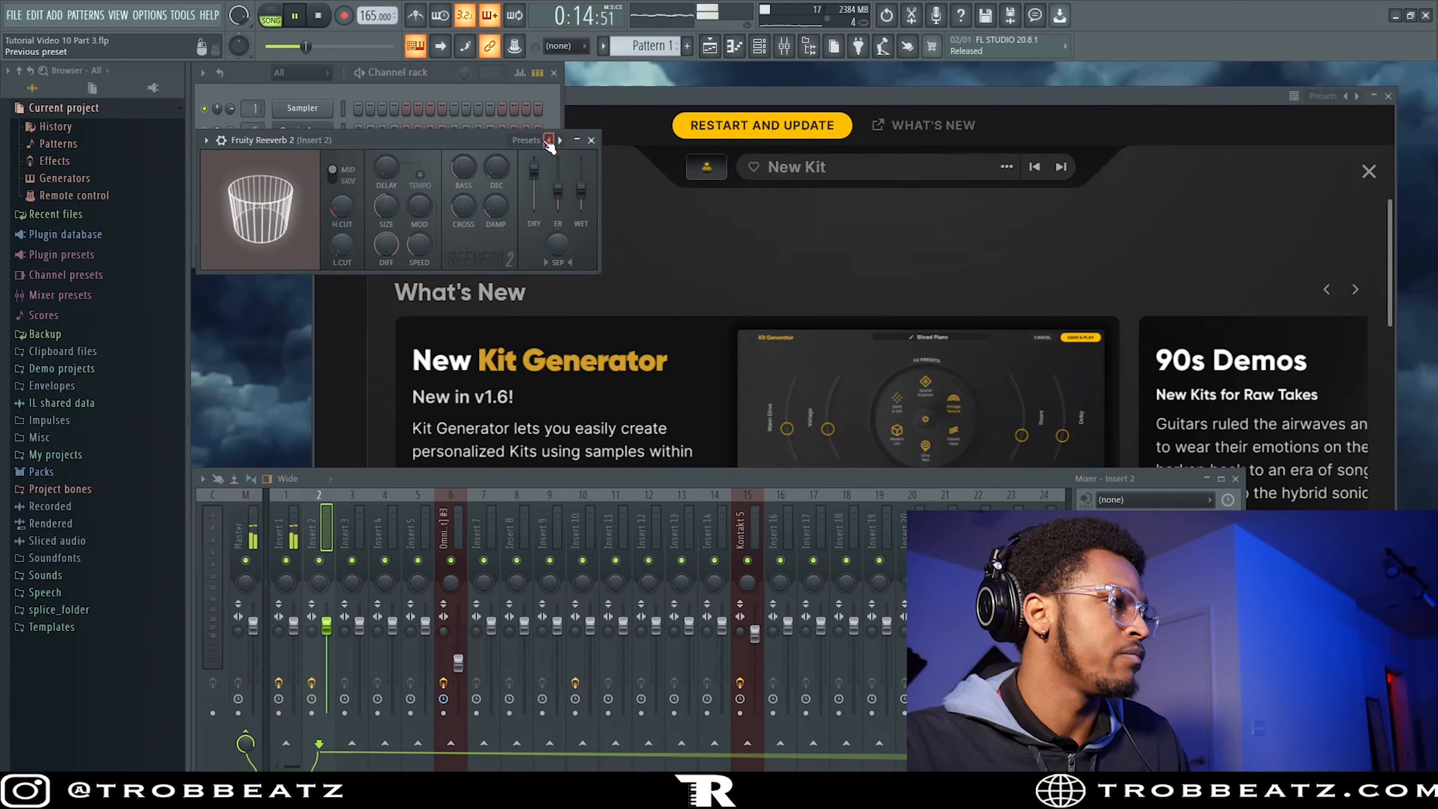
pyautogui.click(592, 140)
# Search Arcade's kits for "raw honey" and load the Raw Honey kit.
pyautogui.rightClick(309, 224)
pyautogui.click(262, 235)
pyautogui.click(701, 97)
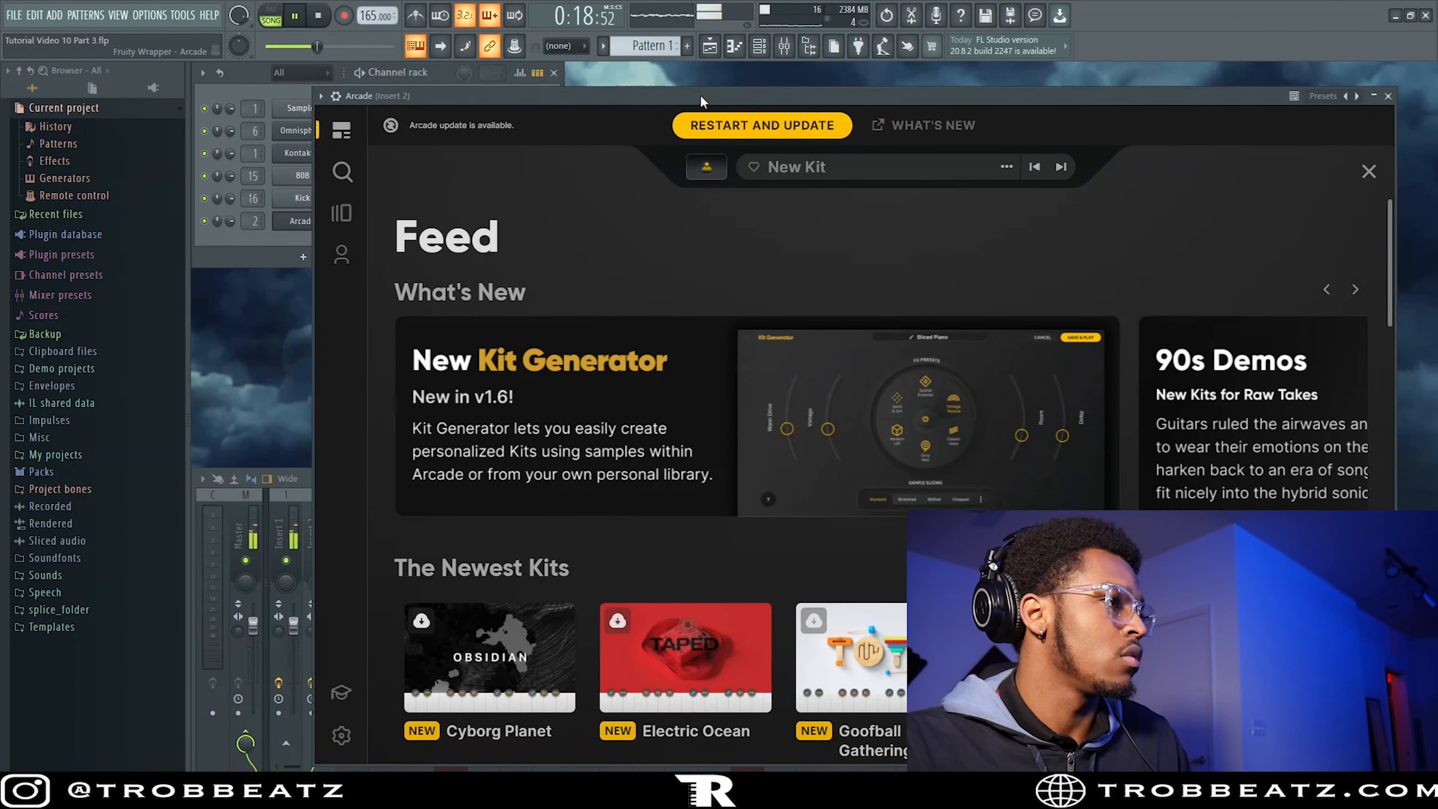
pyautogui.click(342, 171)
pyautogui.click(770, 225)
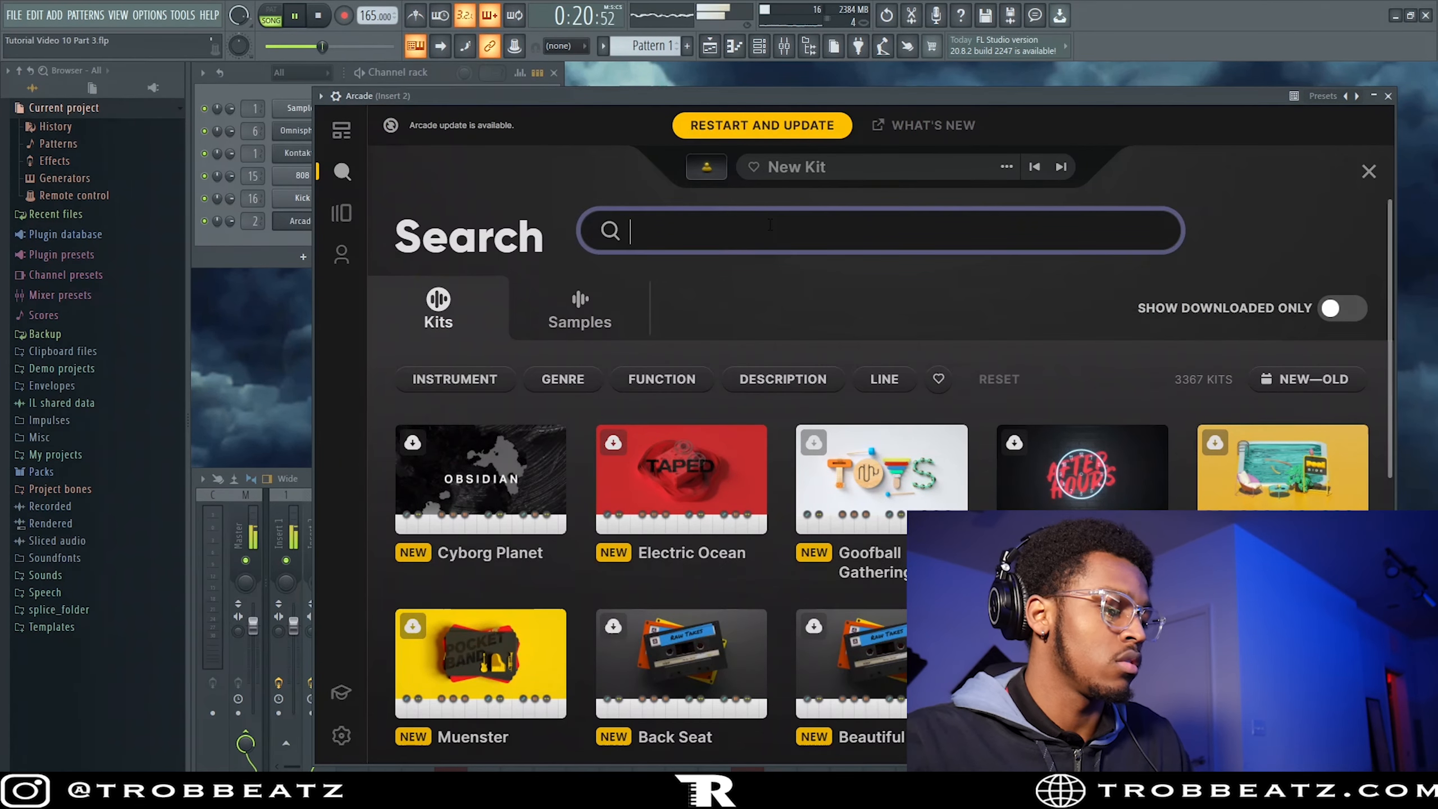
pyautogui.write('raw honey')
pyautogui.press('Return')
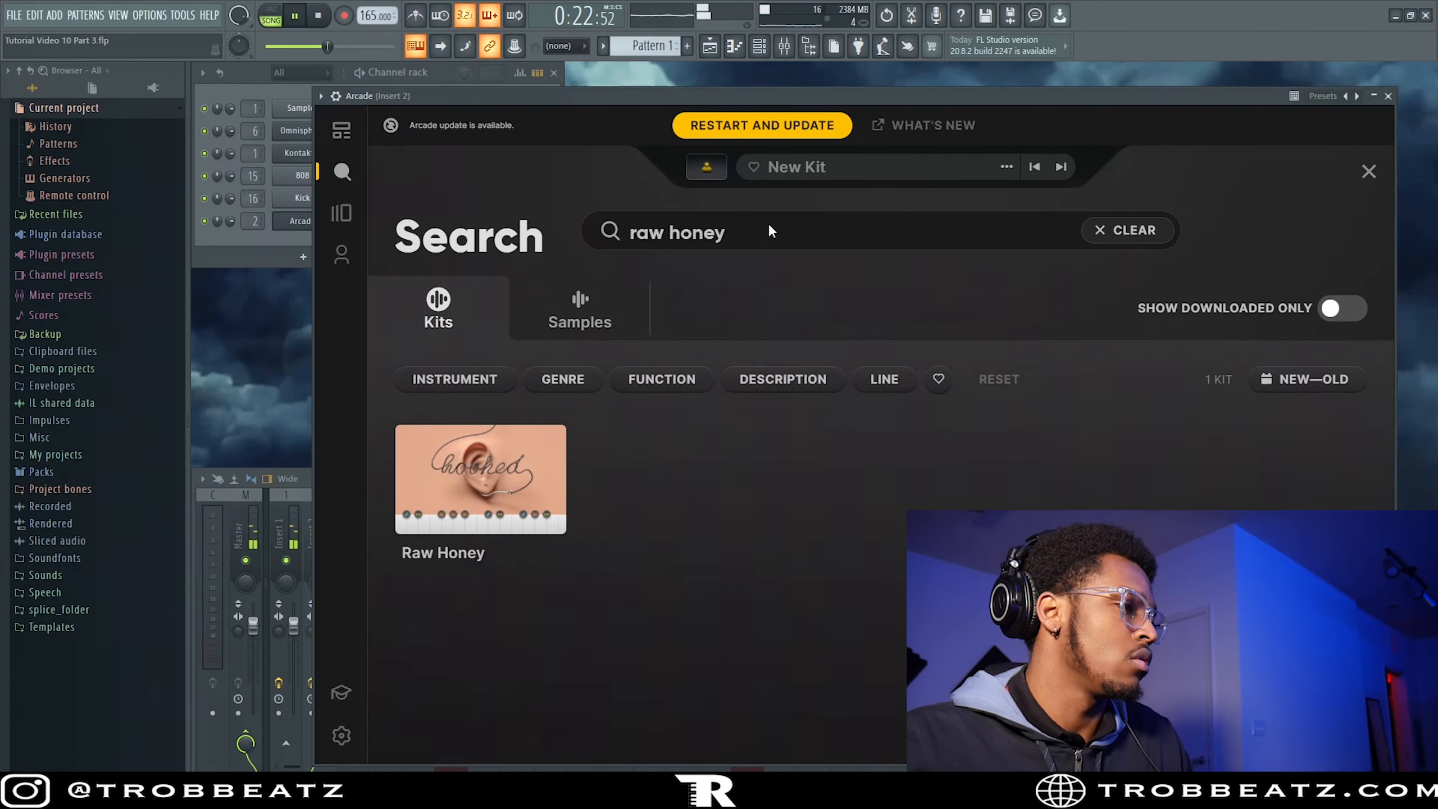
pyautogui.click(481, 476)
pyautogui.click(251, 253)
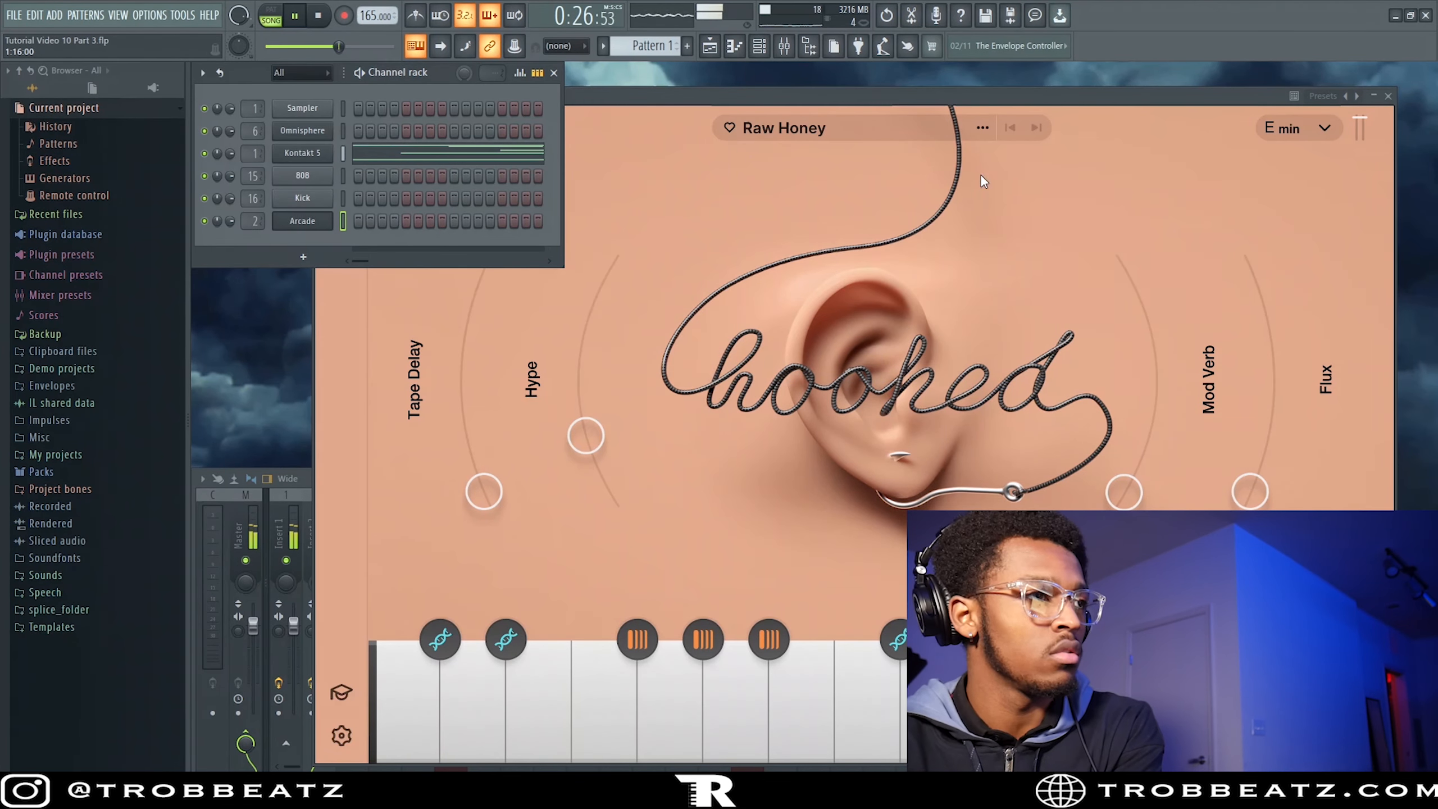
# Set the Raw Honey kit's key to G# min and turn down the Arcade channel's volume.
pyautogui.click(1297, 129)
pyautogui.click(1274, 299)
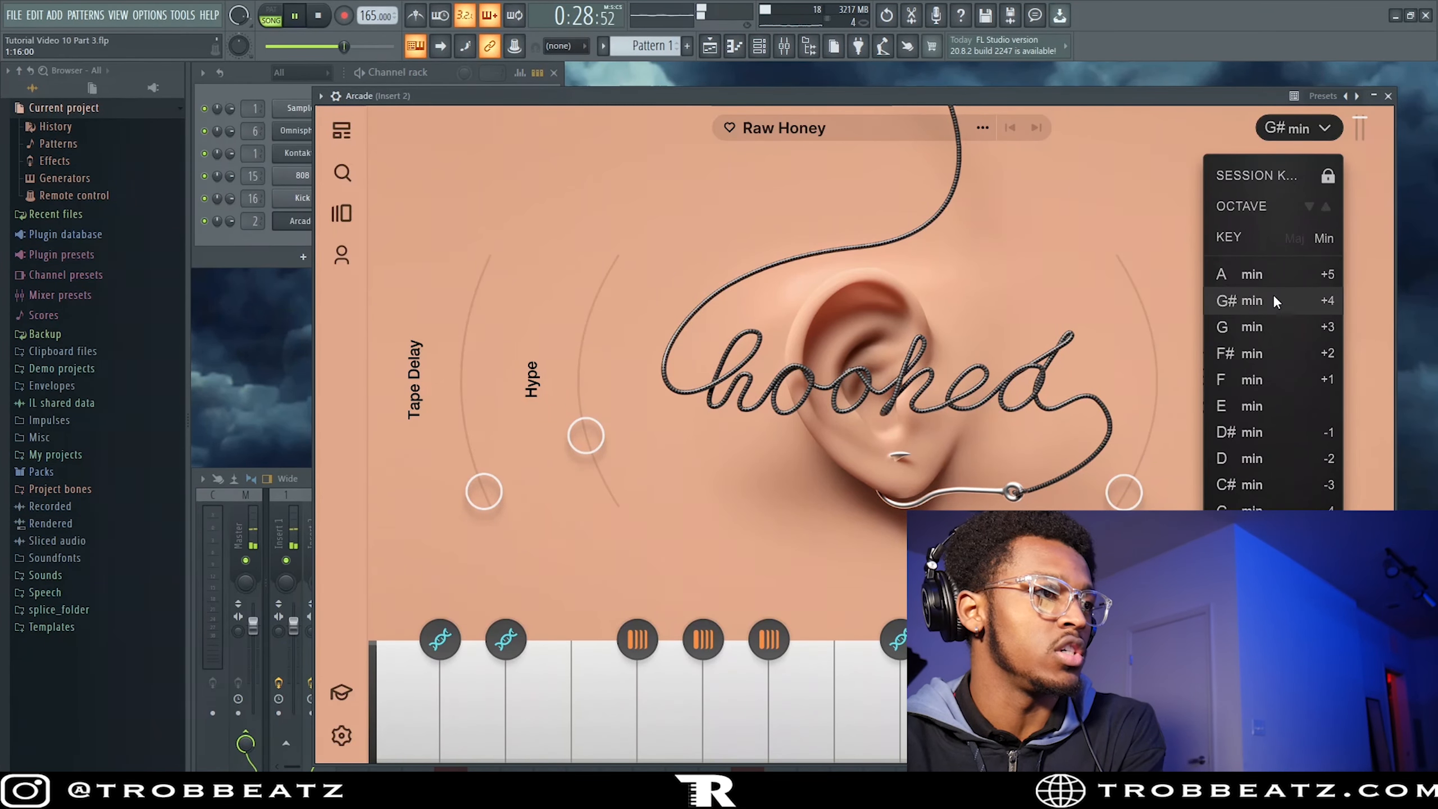
pyautogui.moveTo(1135, 93); pyautogui.dragTo(1157, 86)
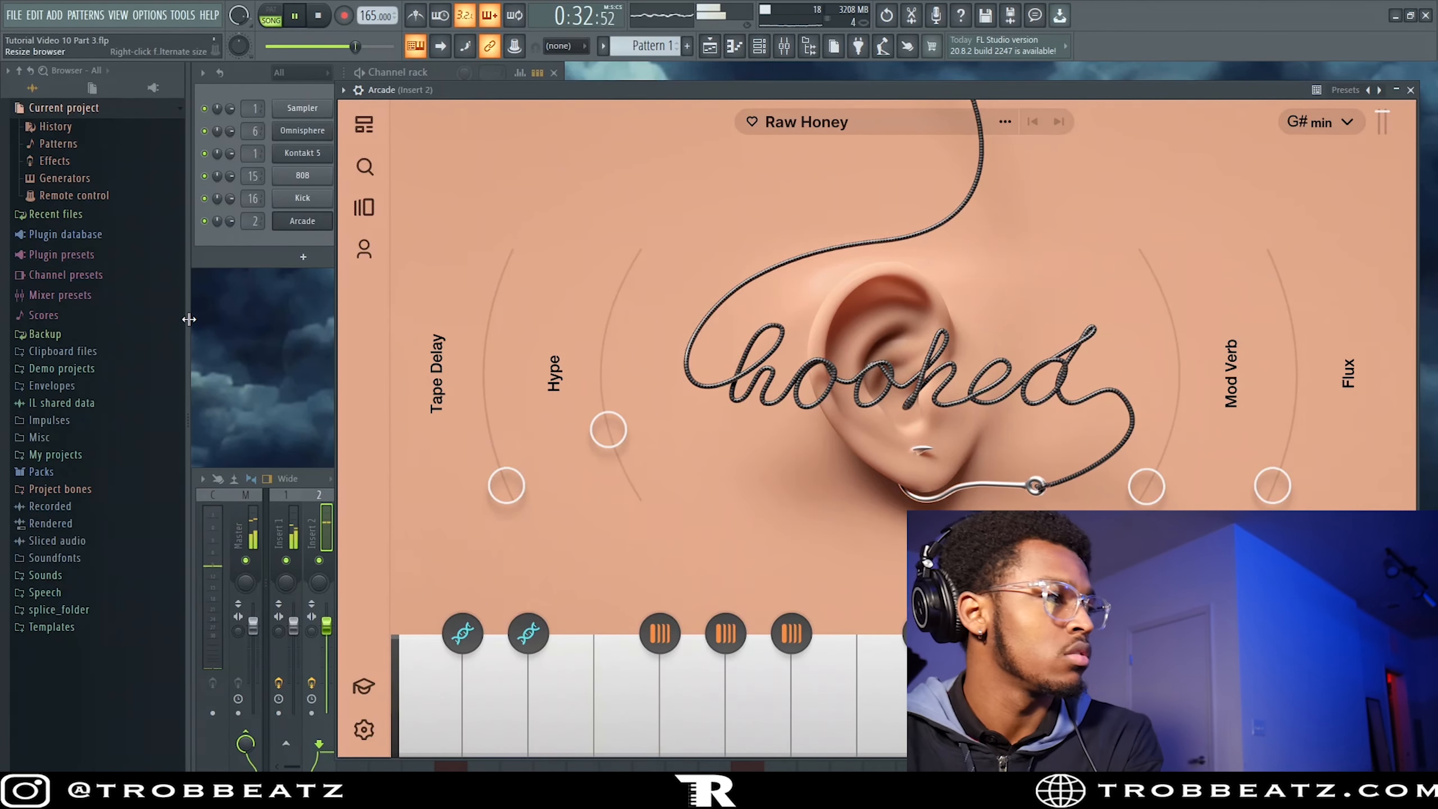
pyautogui.moveTo(229, 221); pyautogui.dragTo(229, 232)
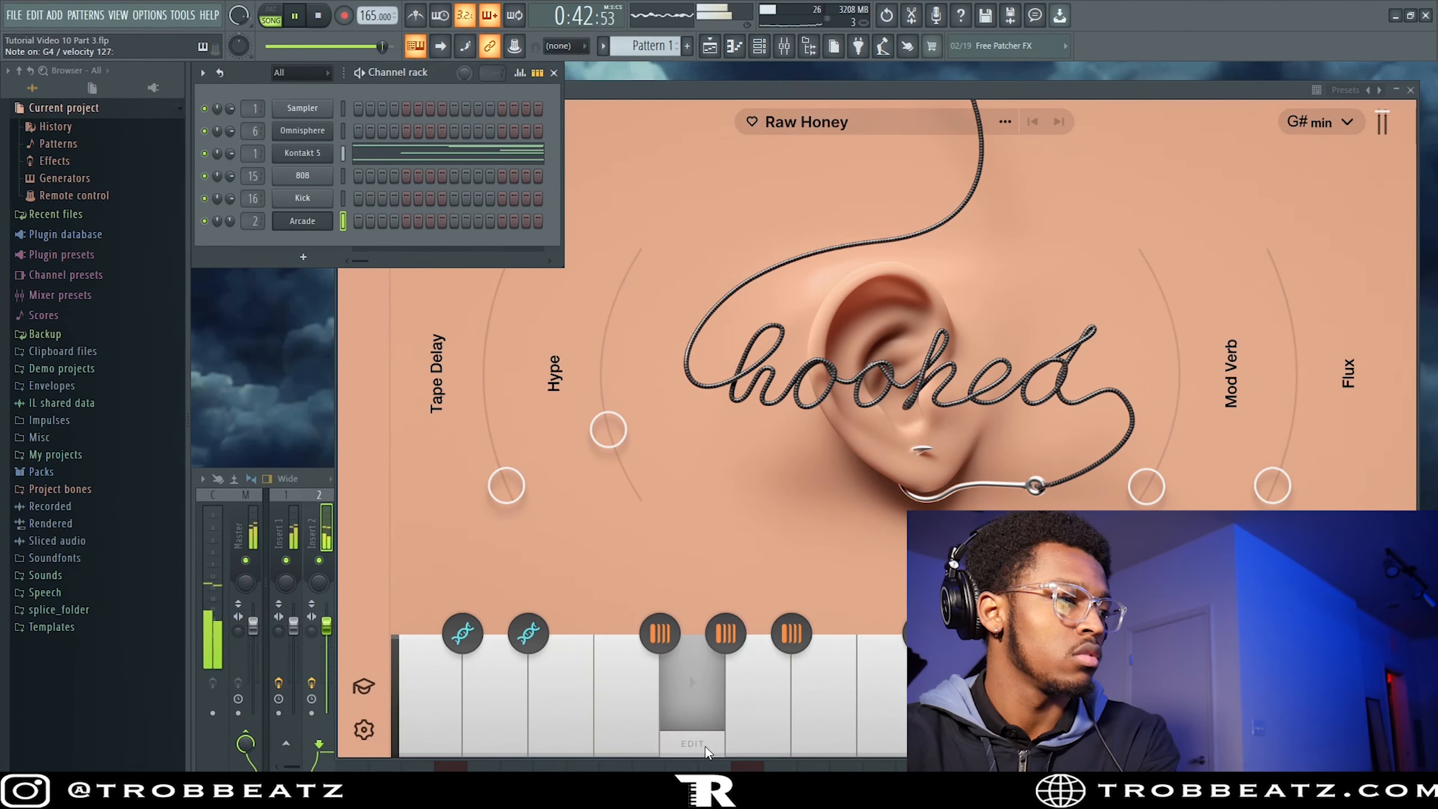
# Edit the "Nice Vox Hmm Ey 01" sample, extend its loop end to marker 3, and stop playback.
pyautogui.click(706, 746)
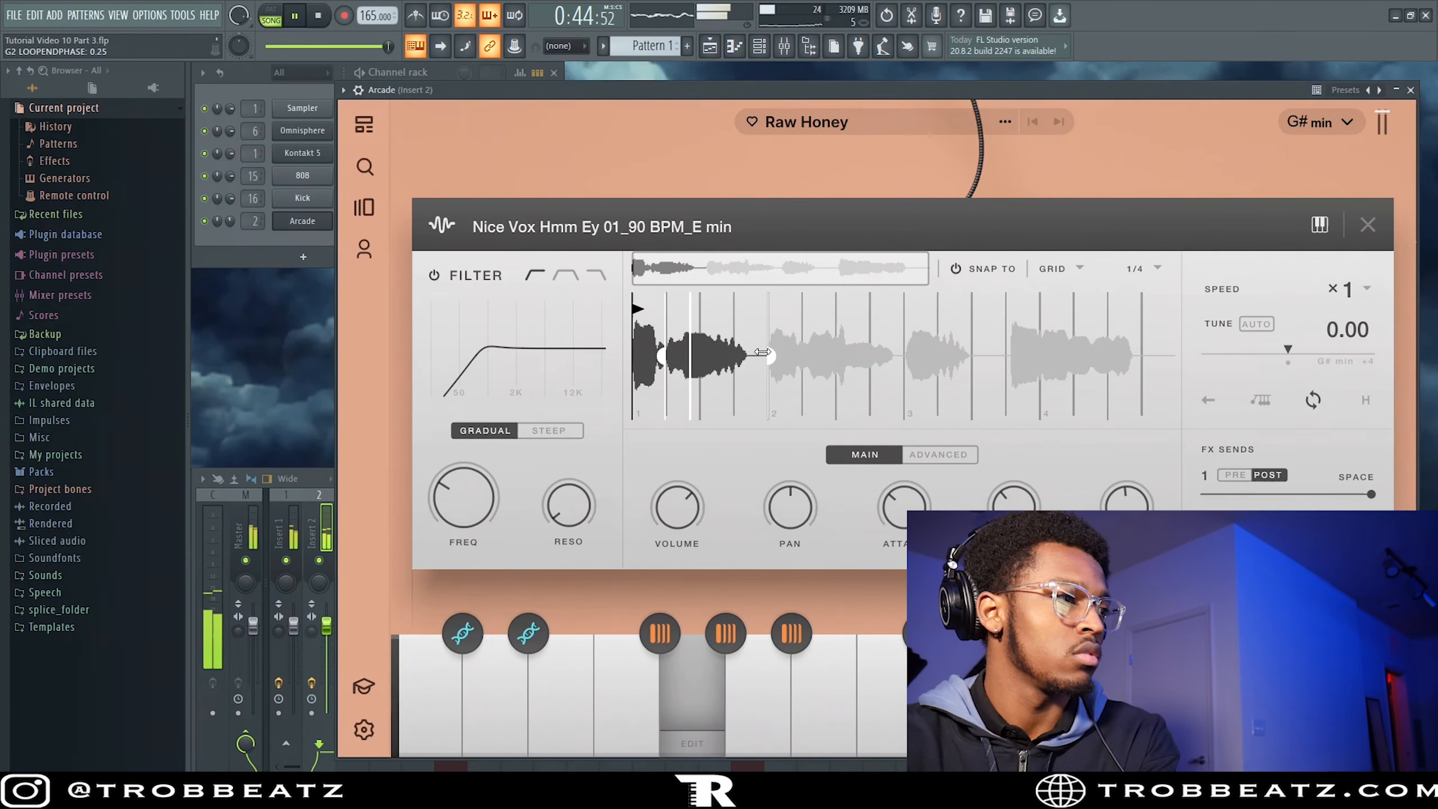
pyautogui.moveTo(763, 352); pyautogui.dragTo(880, 354)
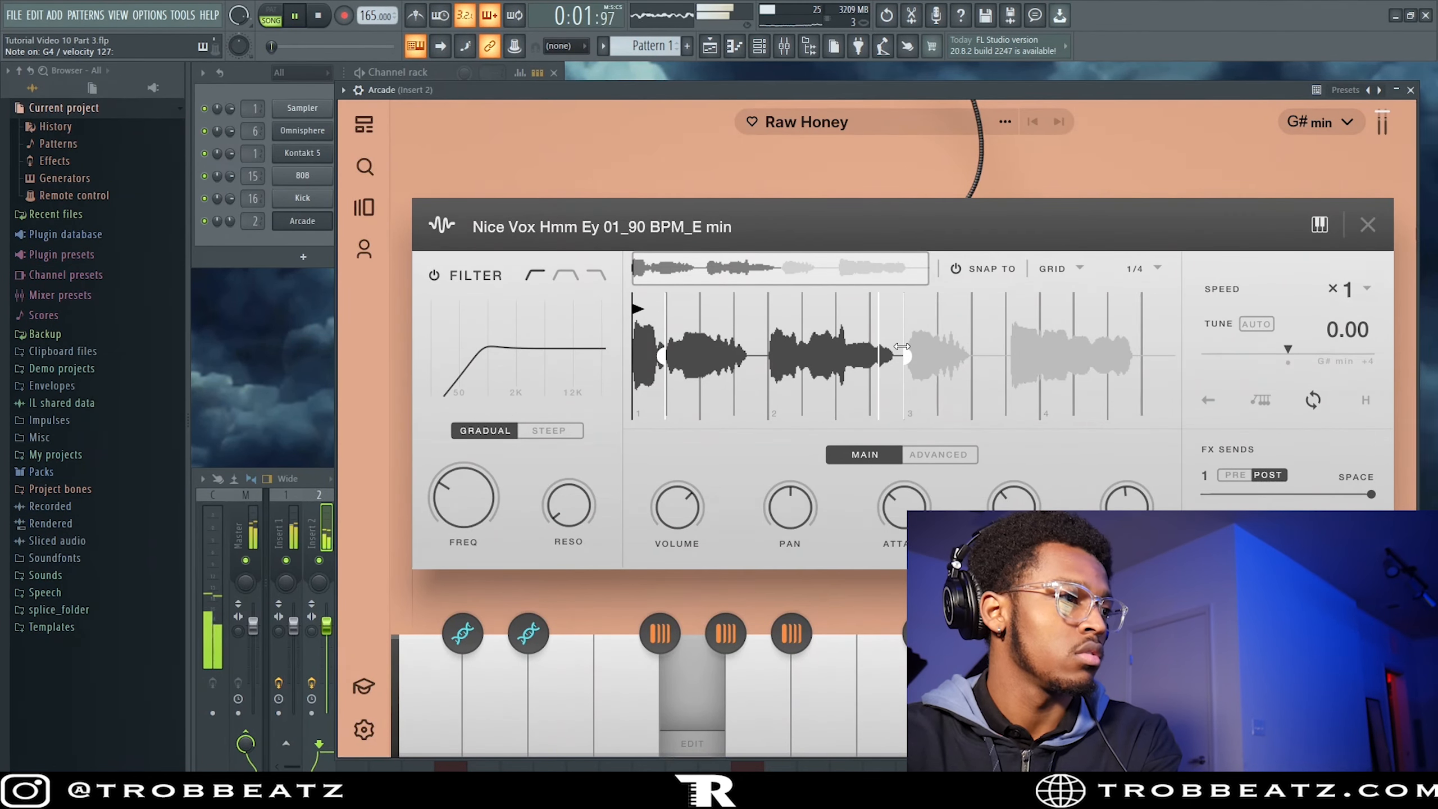
pyautogui.press('space')
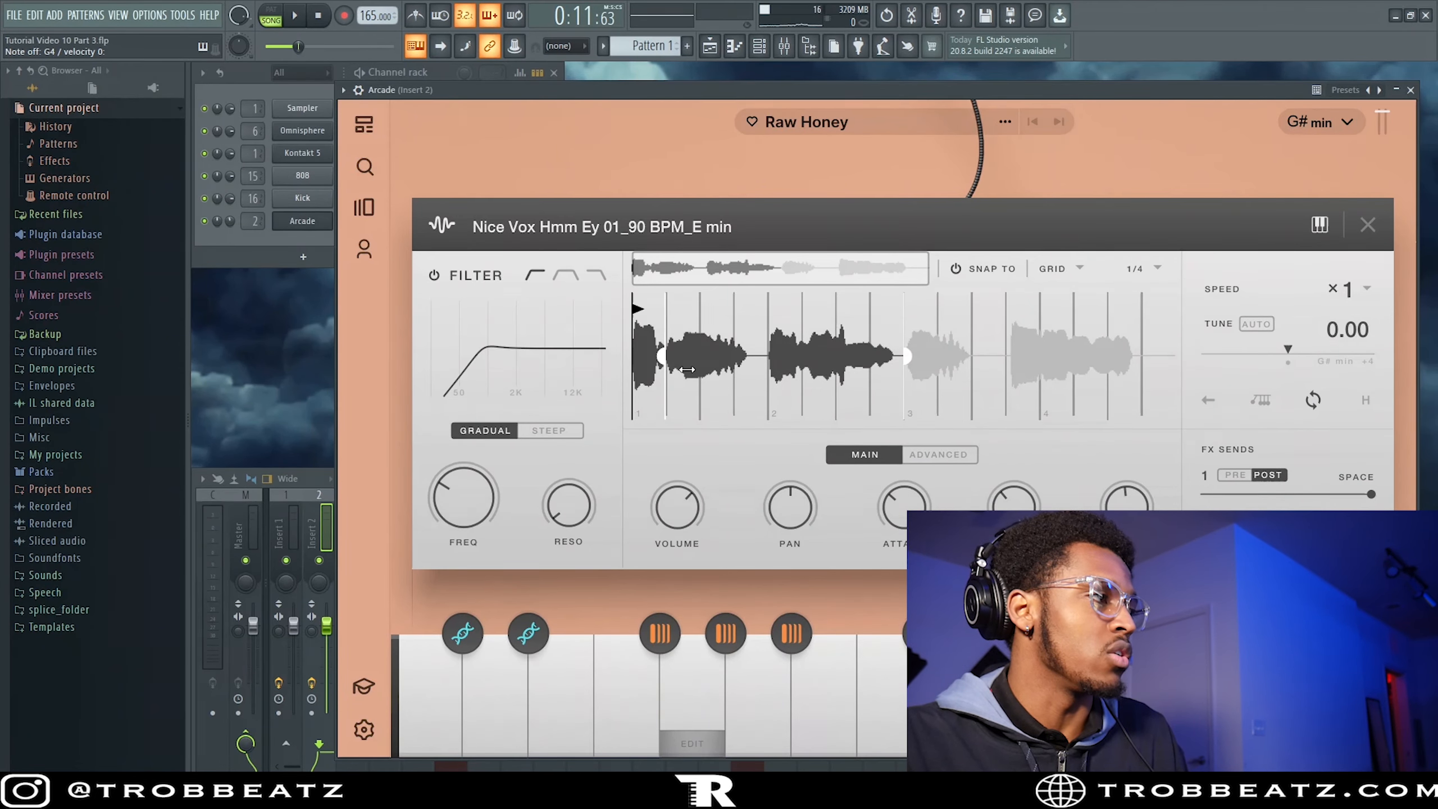
# Clone the Arcade channel in the channel rack.
pyautogui.rightClick(307, 221)
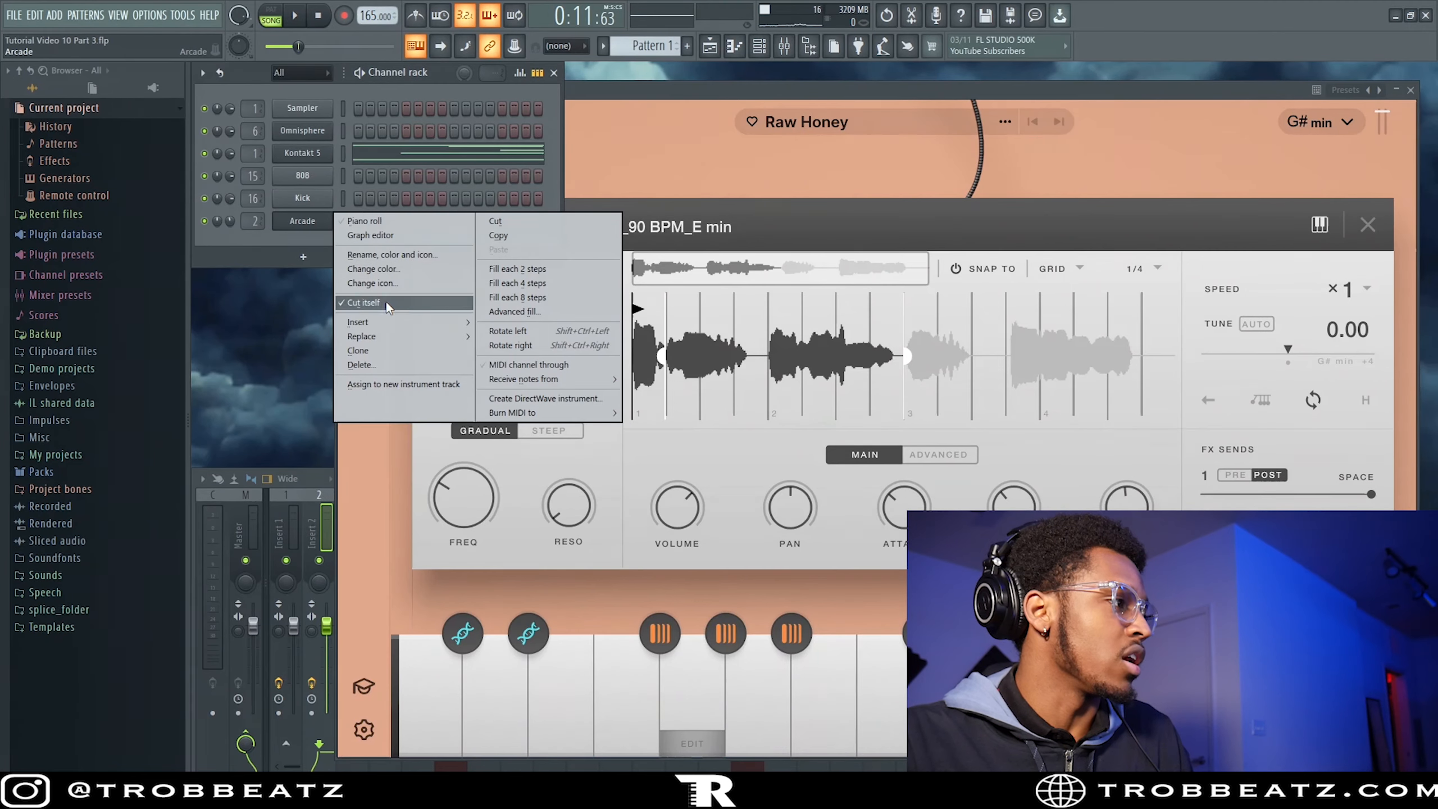
pyautogui.click(373, 349)
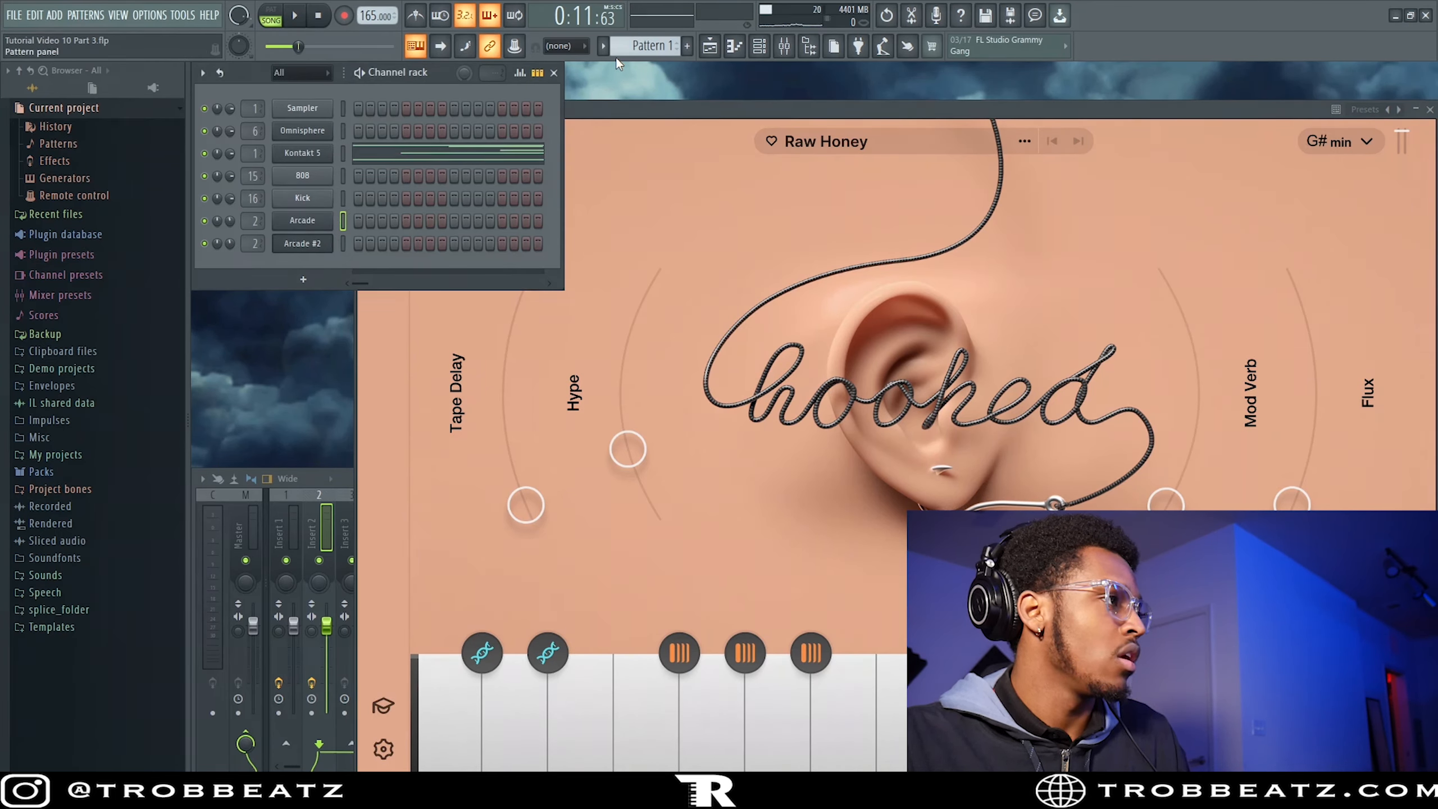
# Switch to Pattern 2 and open the original Arcade channel's piano roll.
pyautogui.click(603, 46)
pyautogui.click(620, 79)
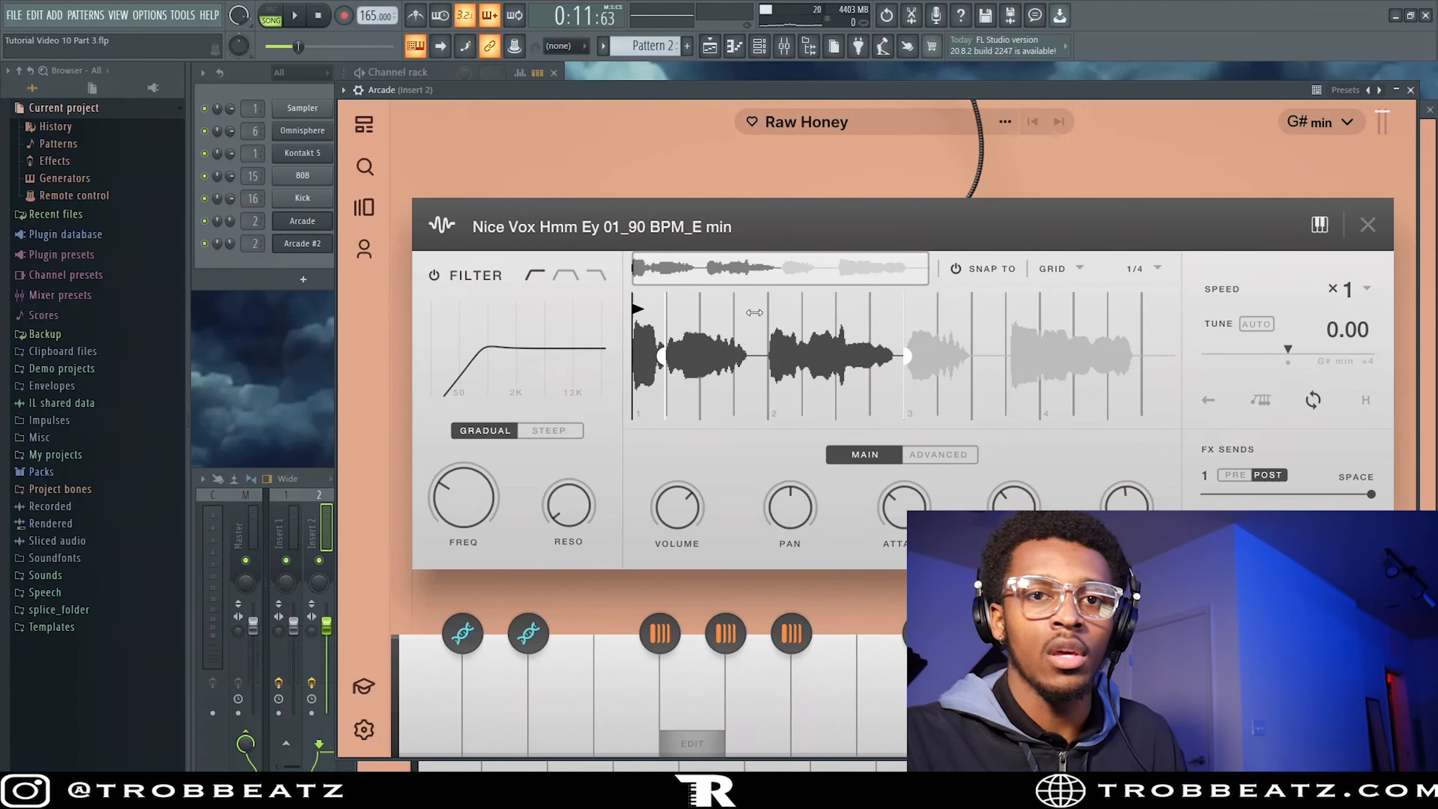
pyautogui.rightClick(317, 224)
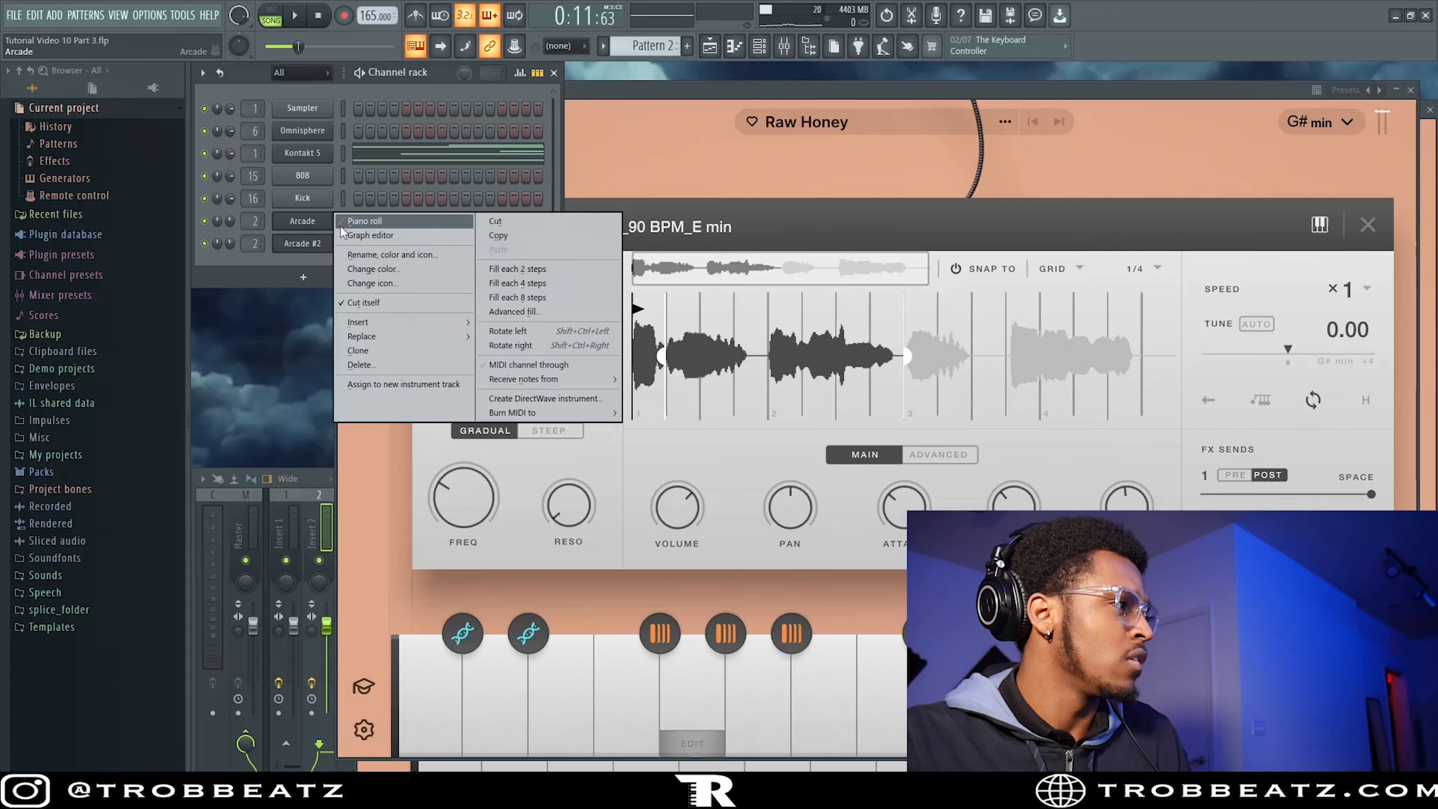
pyautogui.click(340, 222)
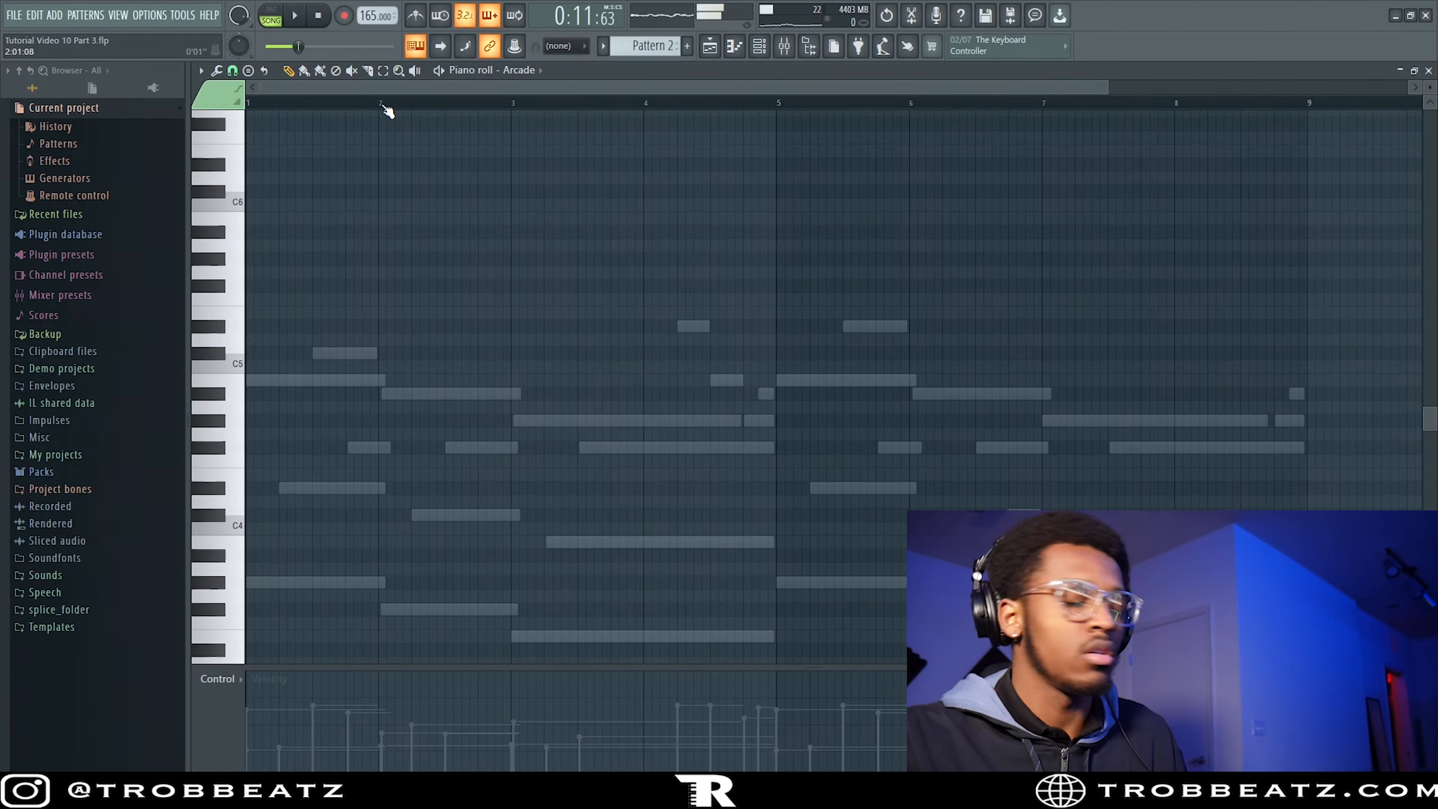
# In pattern mode, record a G4 note about 1.8 bars long from bar 1 for the Arcade channel.
pyautogui.press('space')
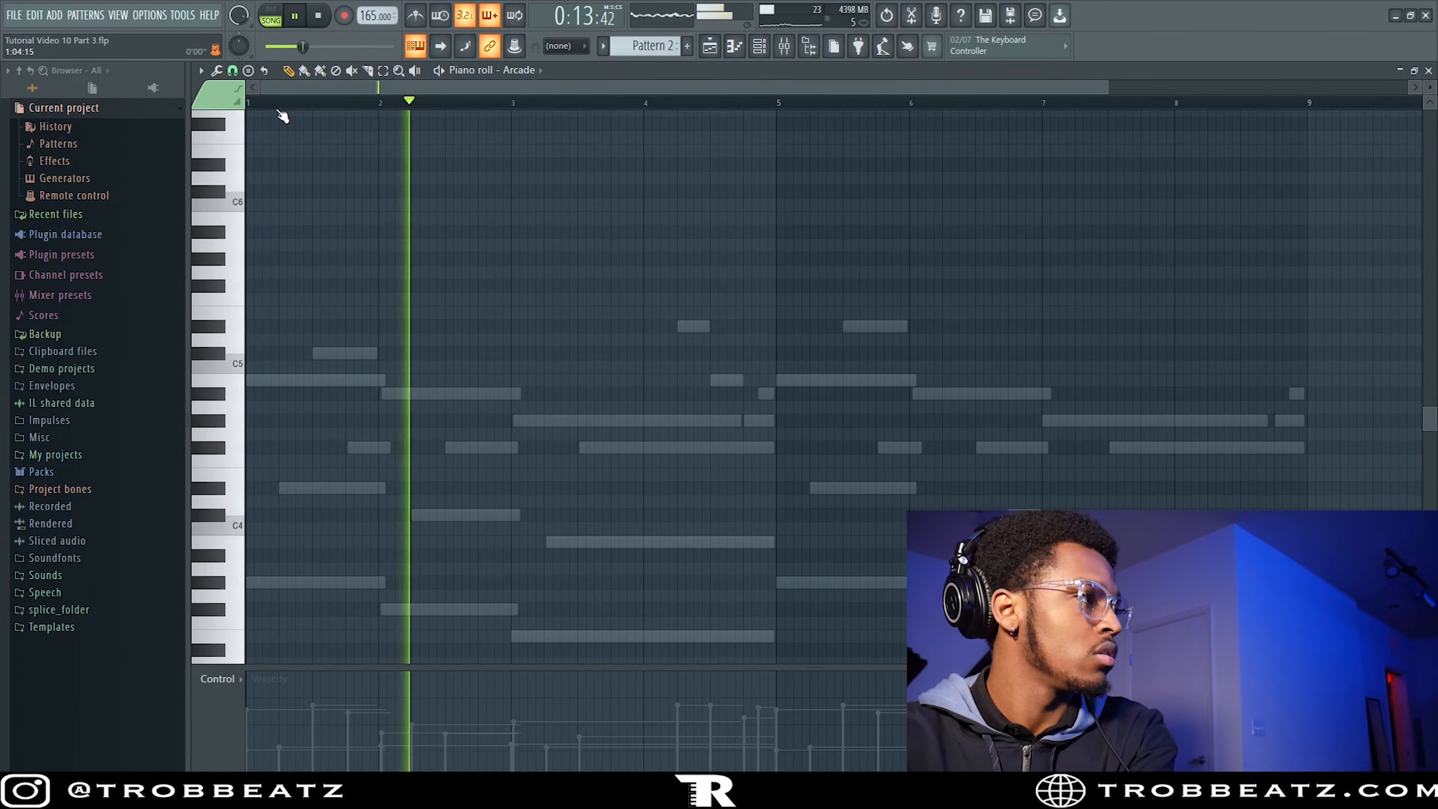
pyautogui.press('space')
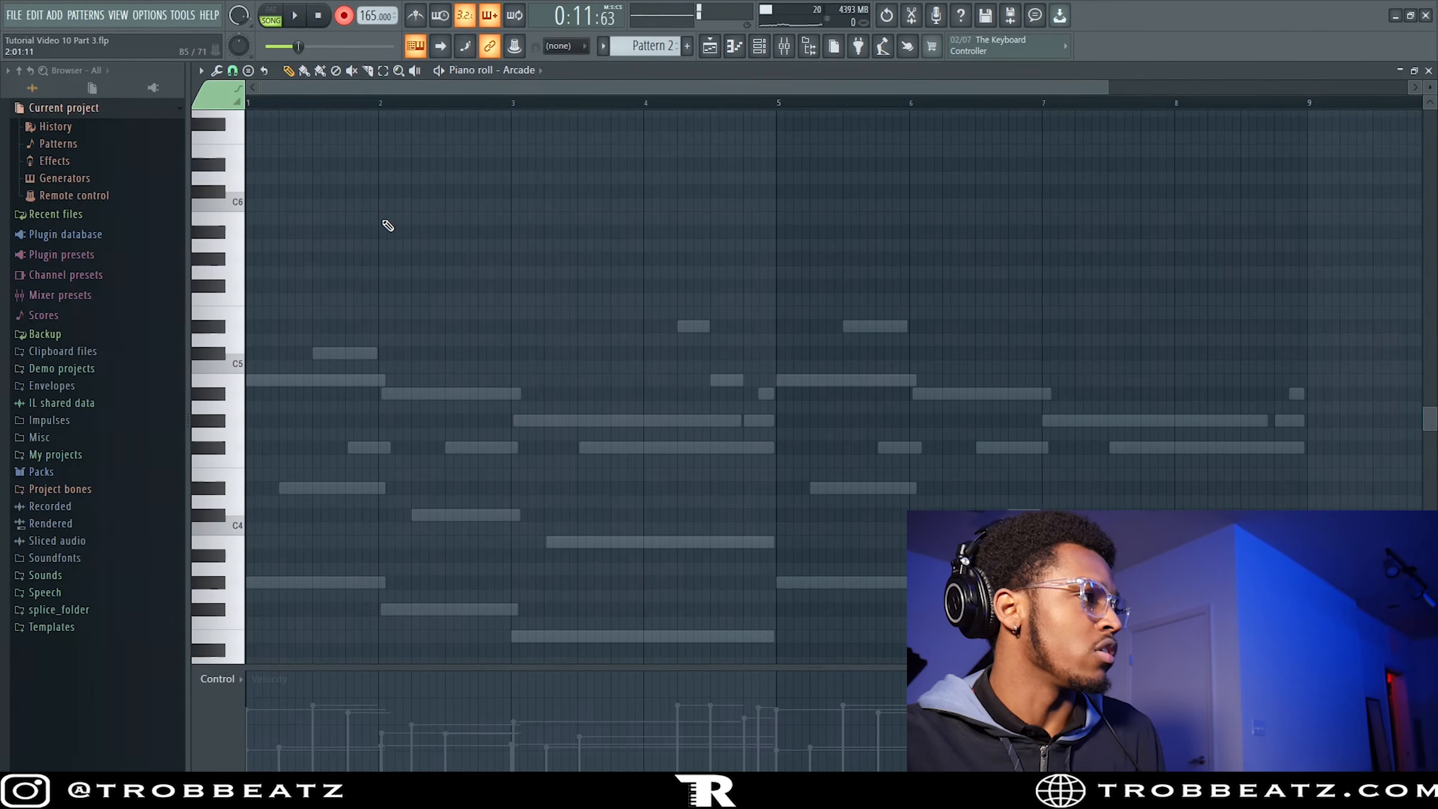
pyautogui.press('l')
pyautogui.press('space')
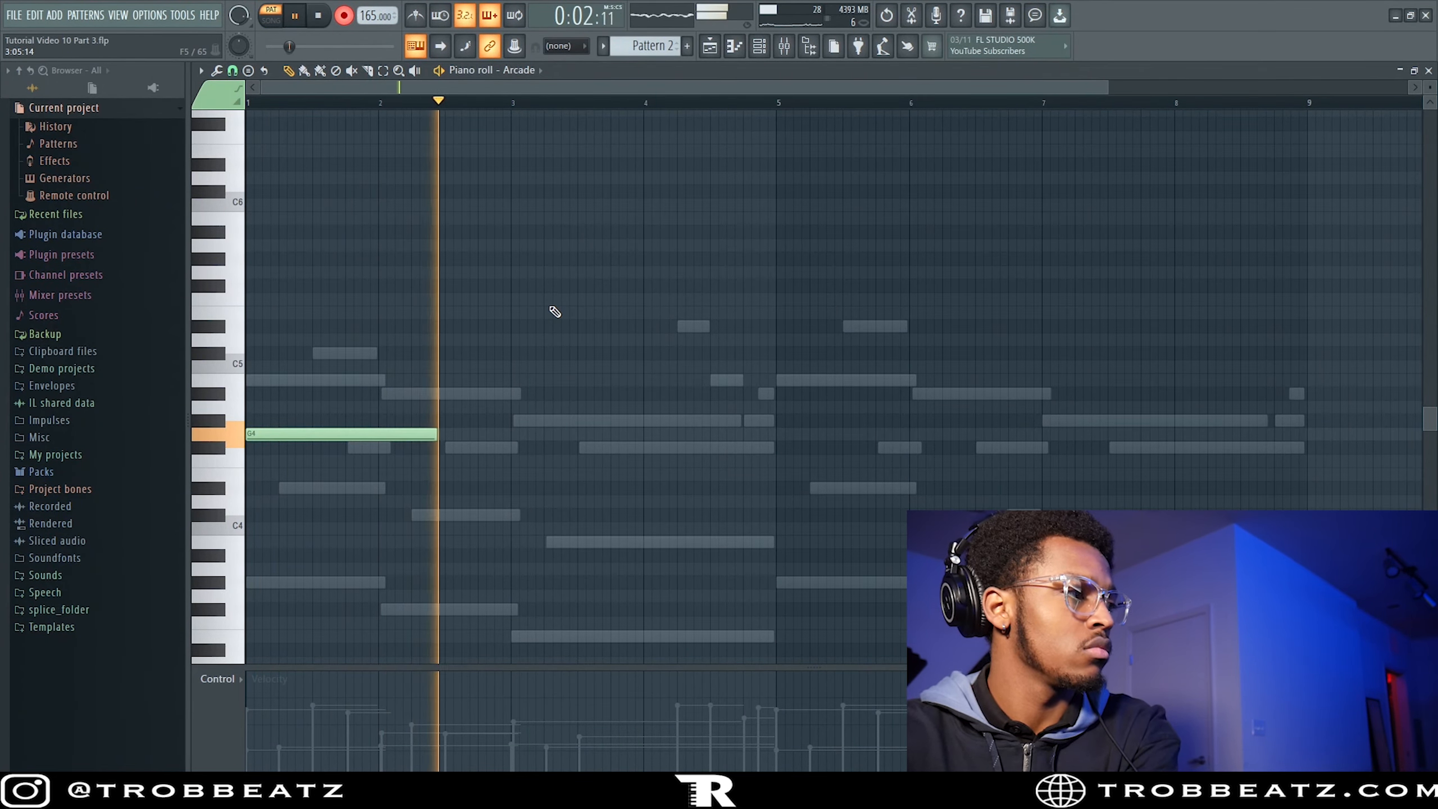
pyautogui.click(1430, 72)
pyautogui.press('space')
# Move the playback start of the "Nice Vox Hmm Ey 01" sample to marker 2.
pyautogui.rightClick(315, 245)
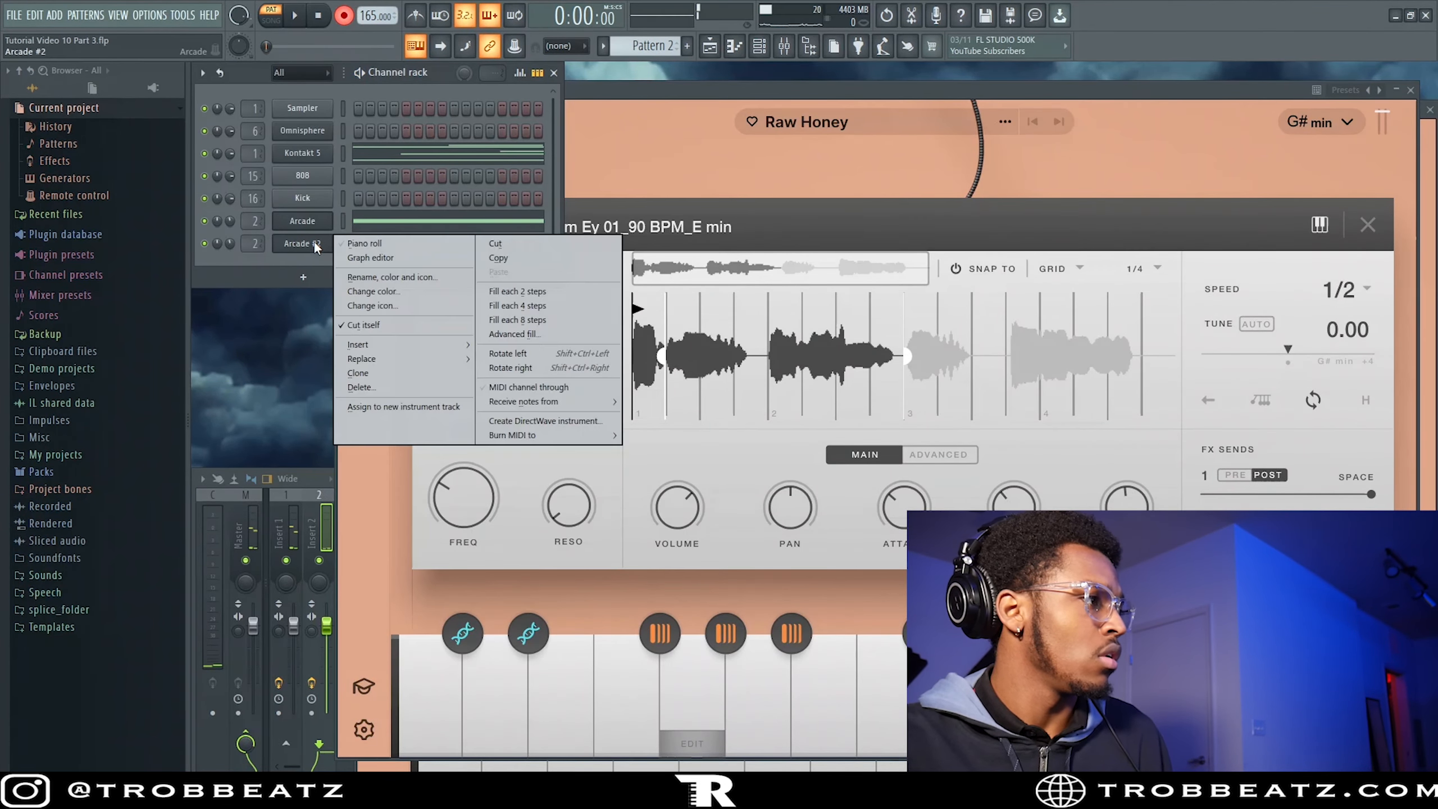
pyautogui.click(365, 244)
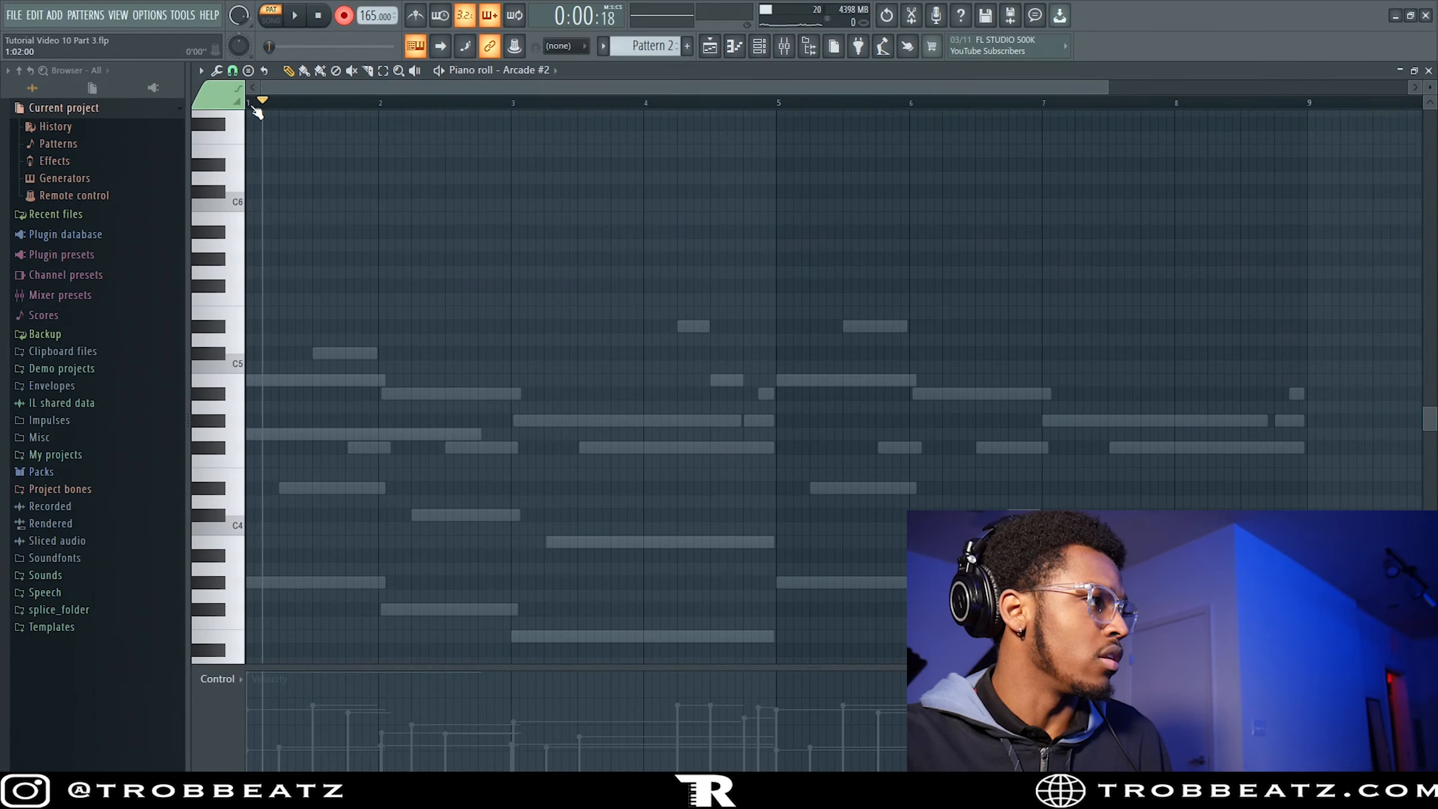
pyautogui.click(1428, 71)
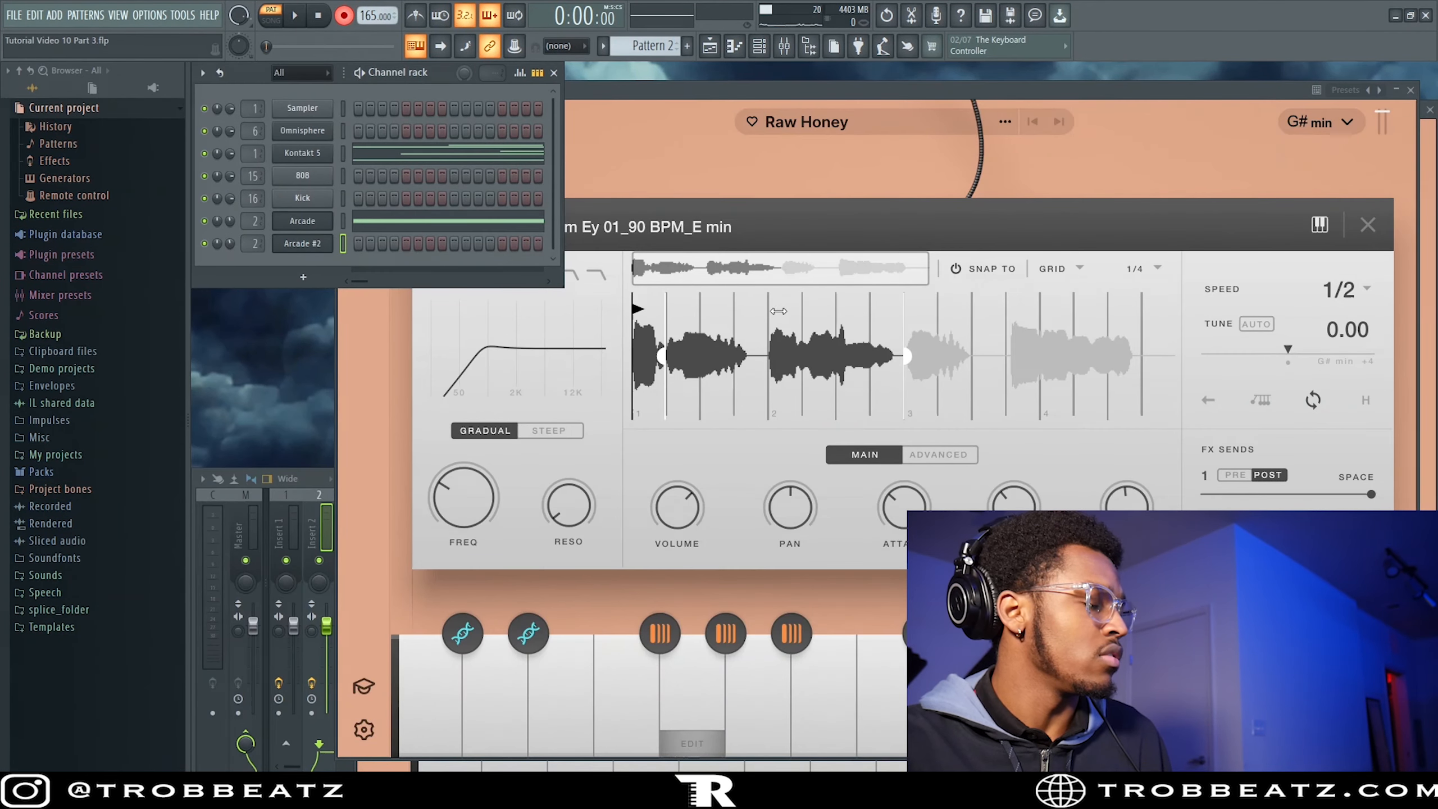
pyautogui.moveTo(639, 303); pyautogui.dragTo(762, 307)
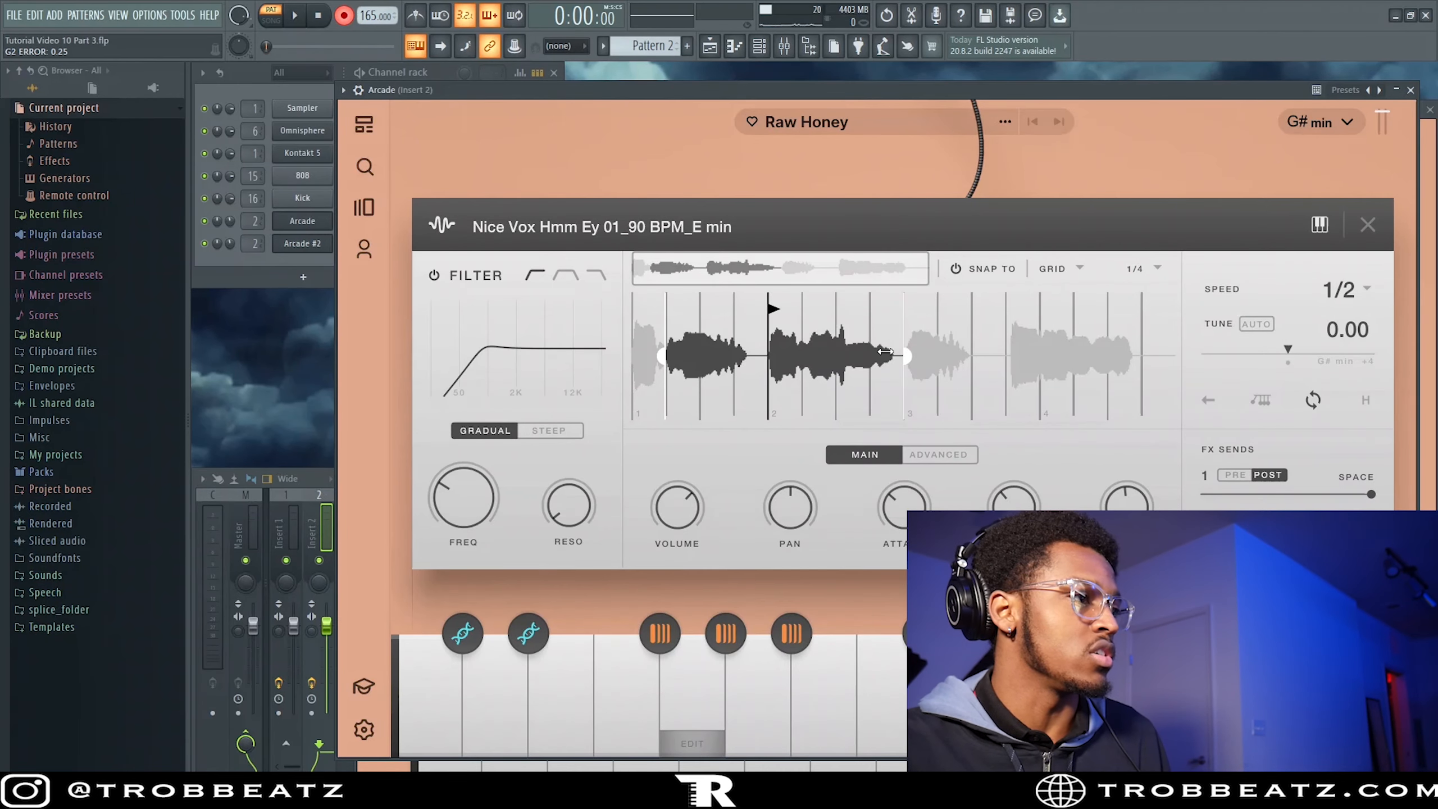
# Record a G4 note about two bars long from about the middle of bar 4 in the Arcade #2 piano roll.
pyautogui.click(261, 276)
pyautogui.rightClick(316, 248)
pyautogui.click(347, 245)
pyautogui.press('space')
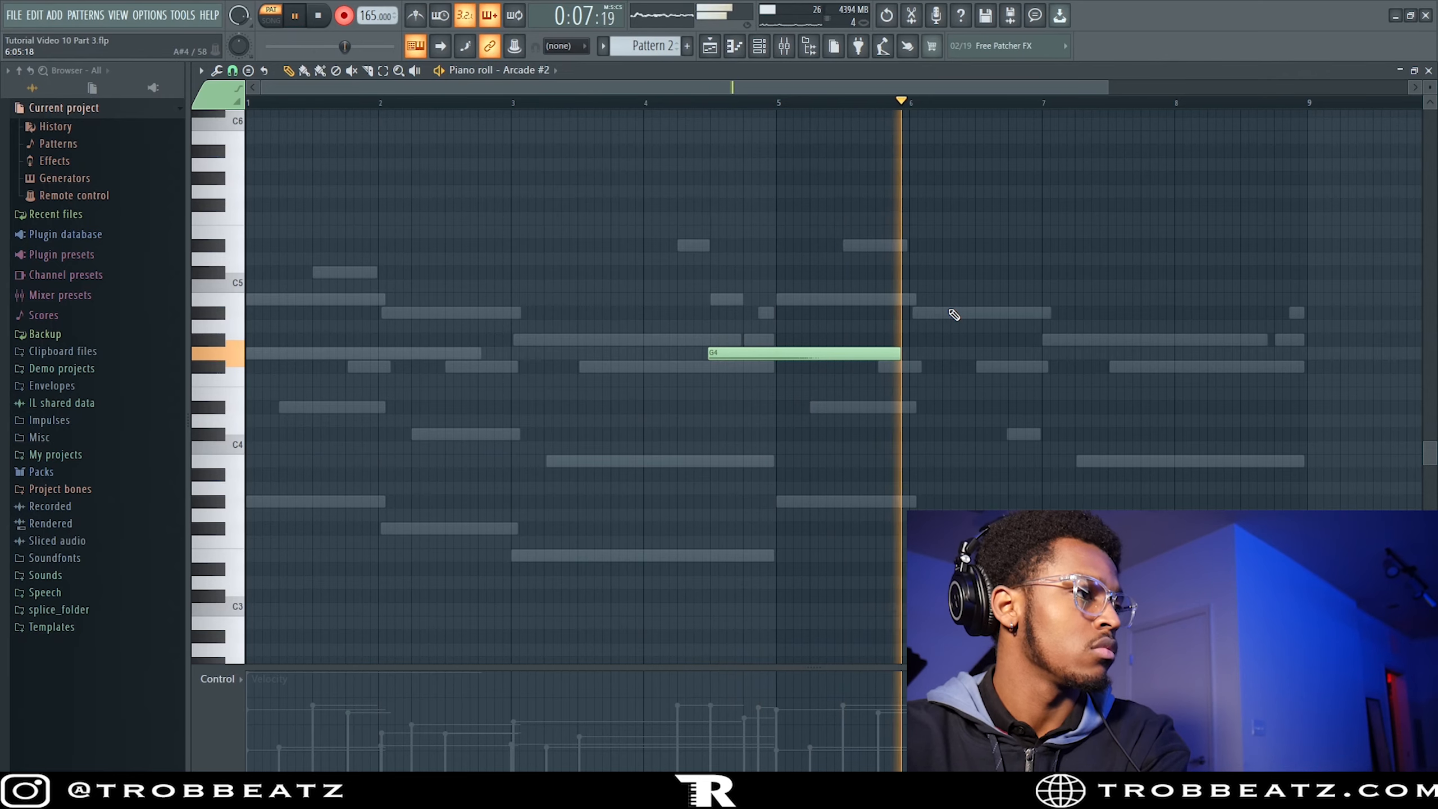
pyautogui.press('space')
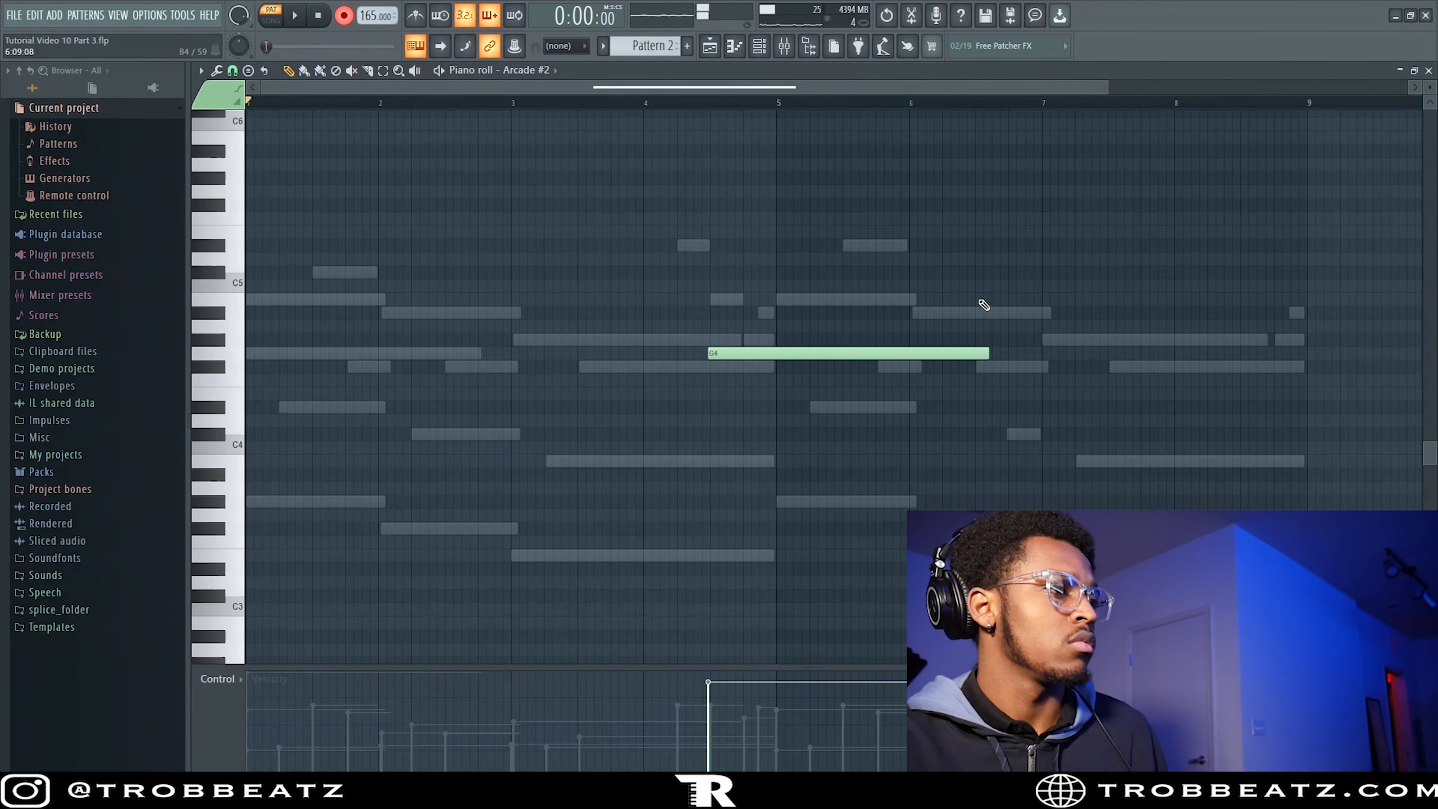
# Leave the Arcade #2 piano roll and switch to Pattern 1.
pyautogui.press('F5')
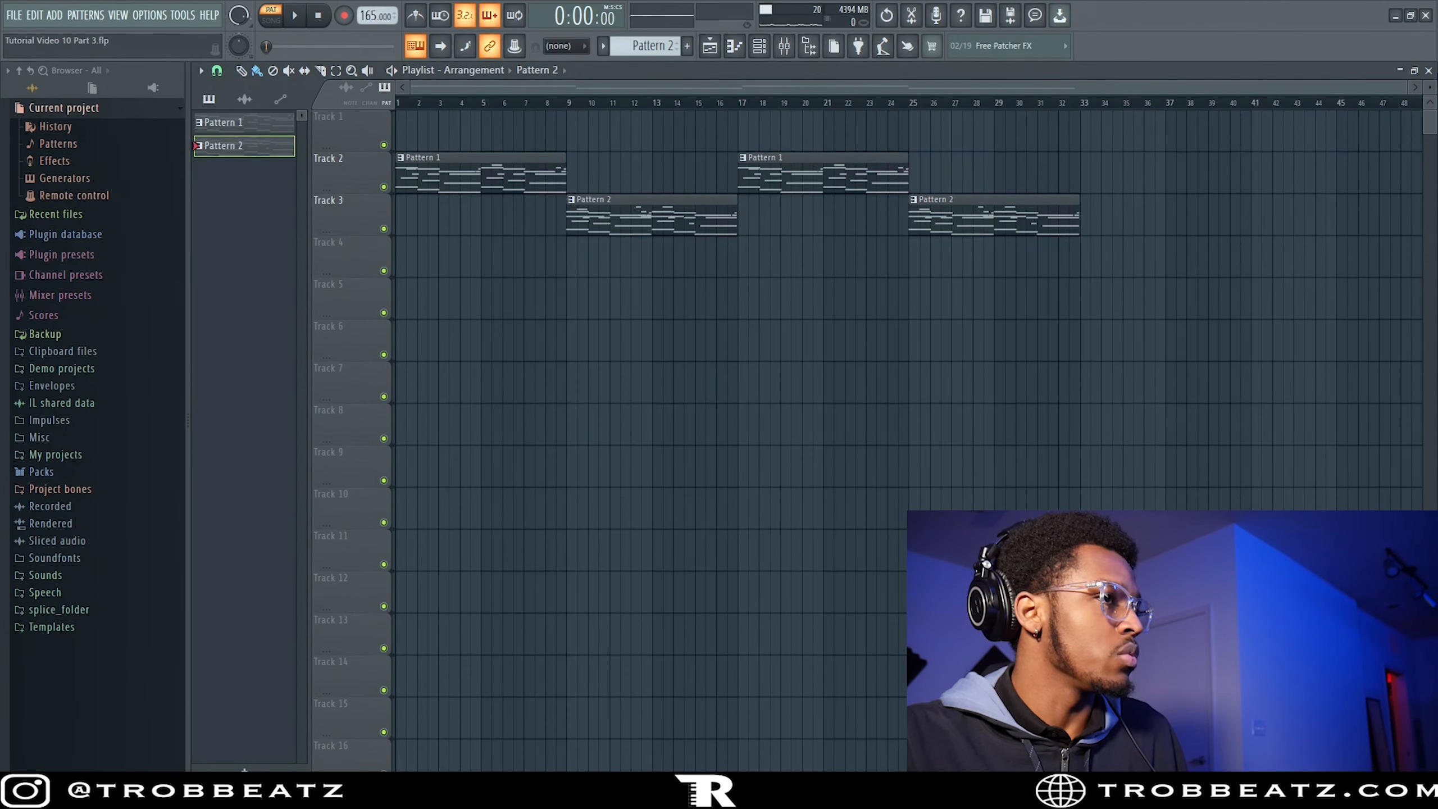
pyautogui.click(1430, 70)
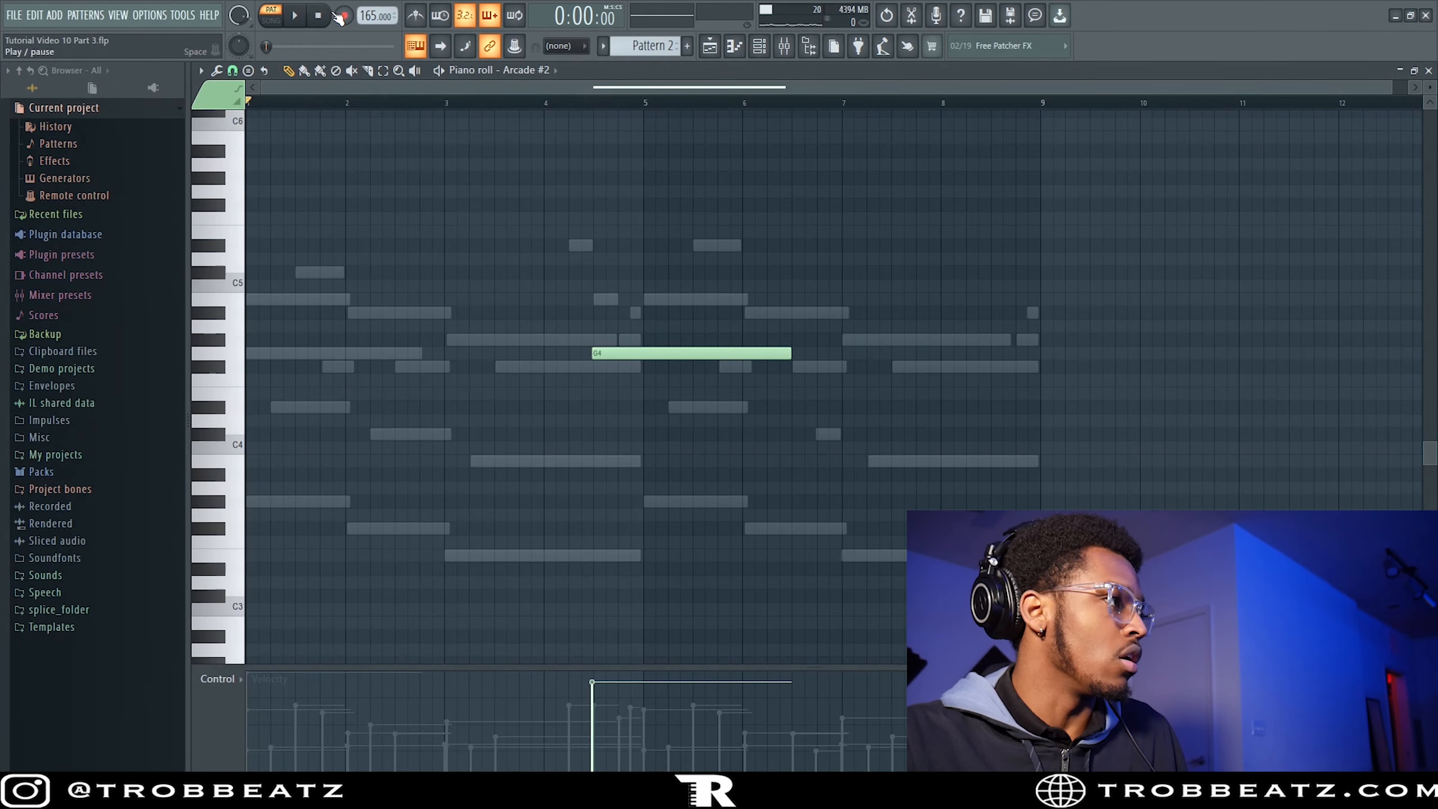
pyautogui.click(1430, 70)
pyautogui.click(651, 46)
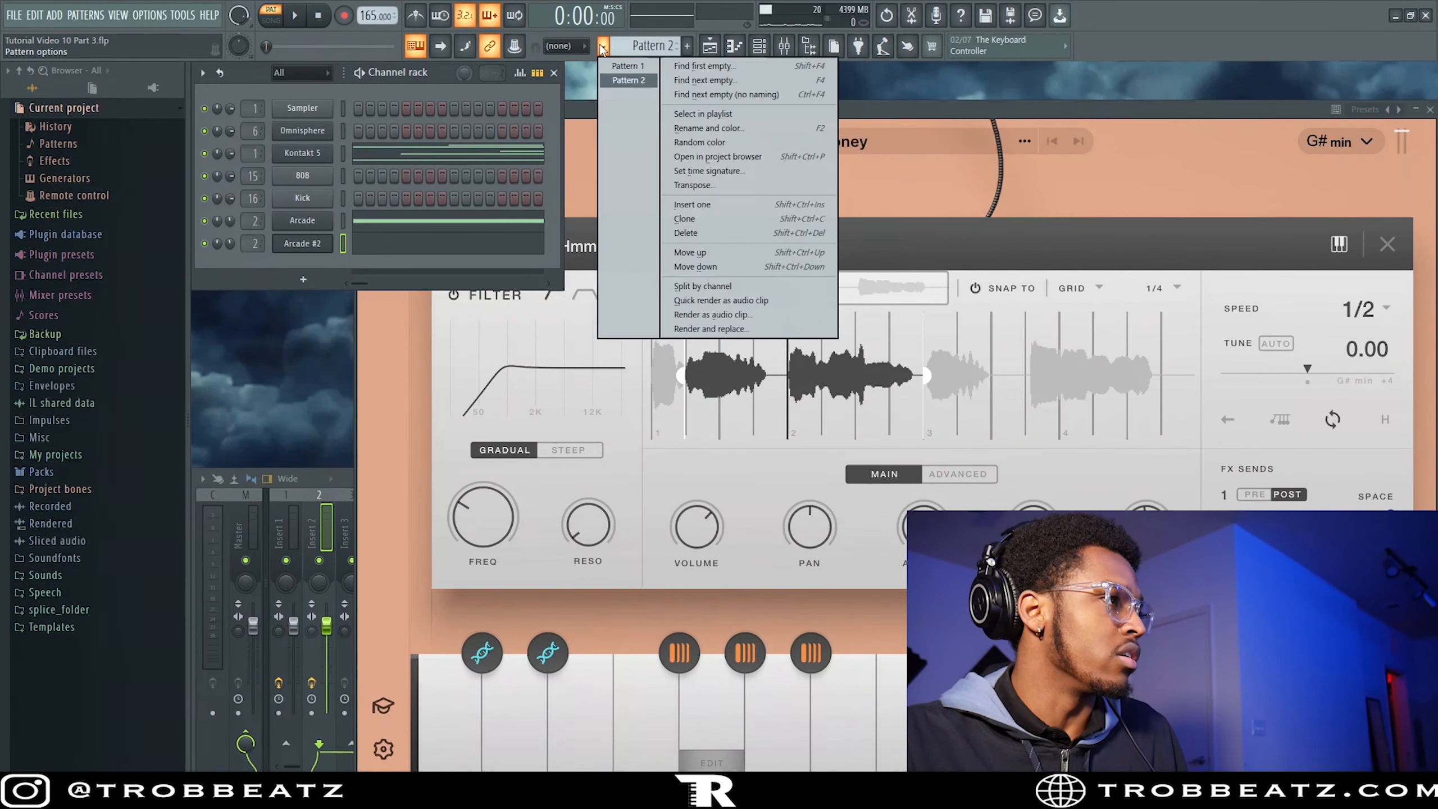
pyautogui.click(629, 65)
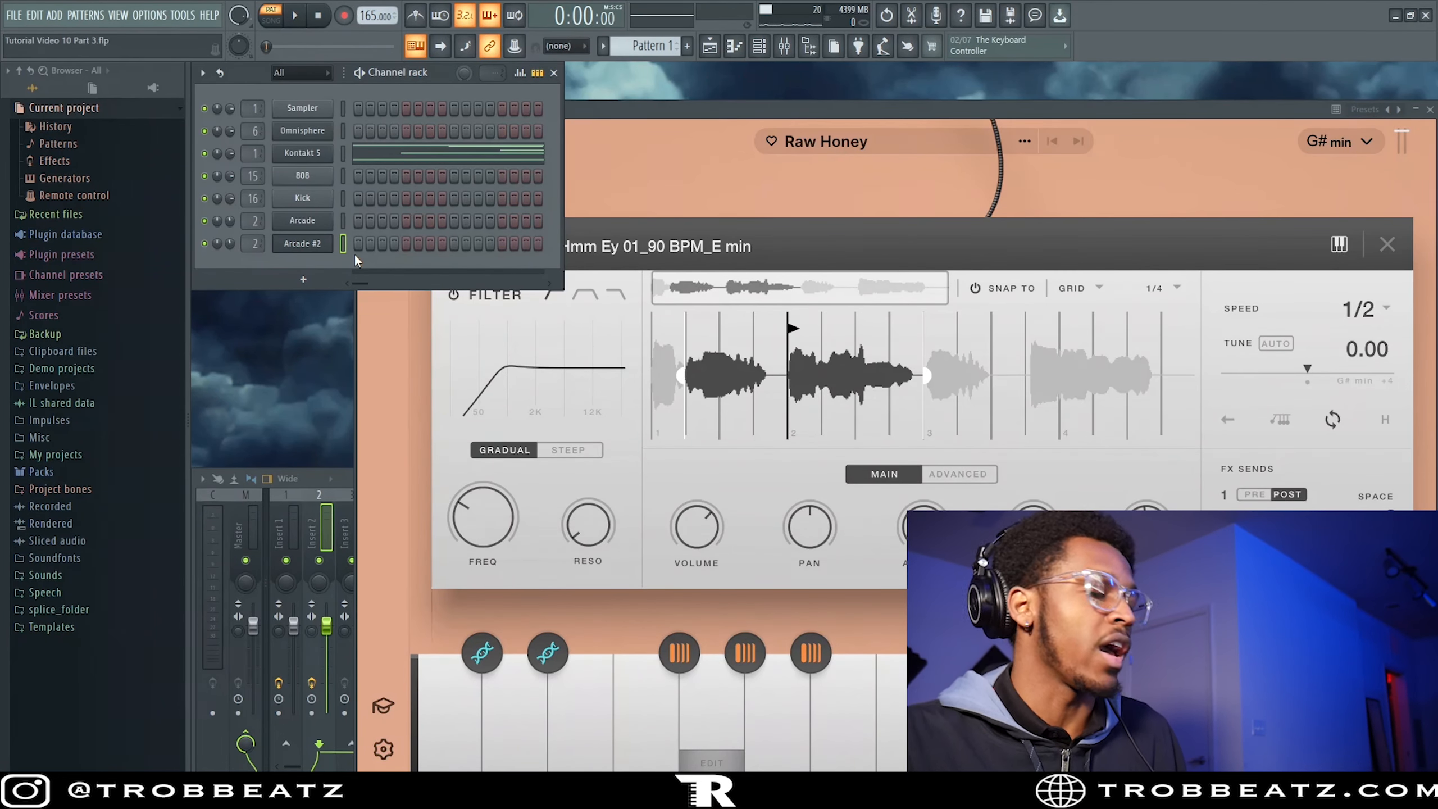
# Add a third Arcade channel to the channel rack and route it to mixer track 2.
pyautogui.click(313, 281)
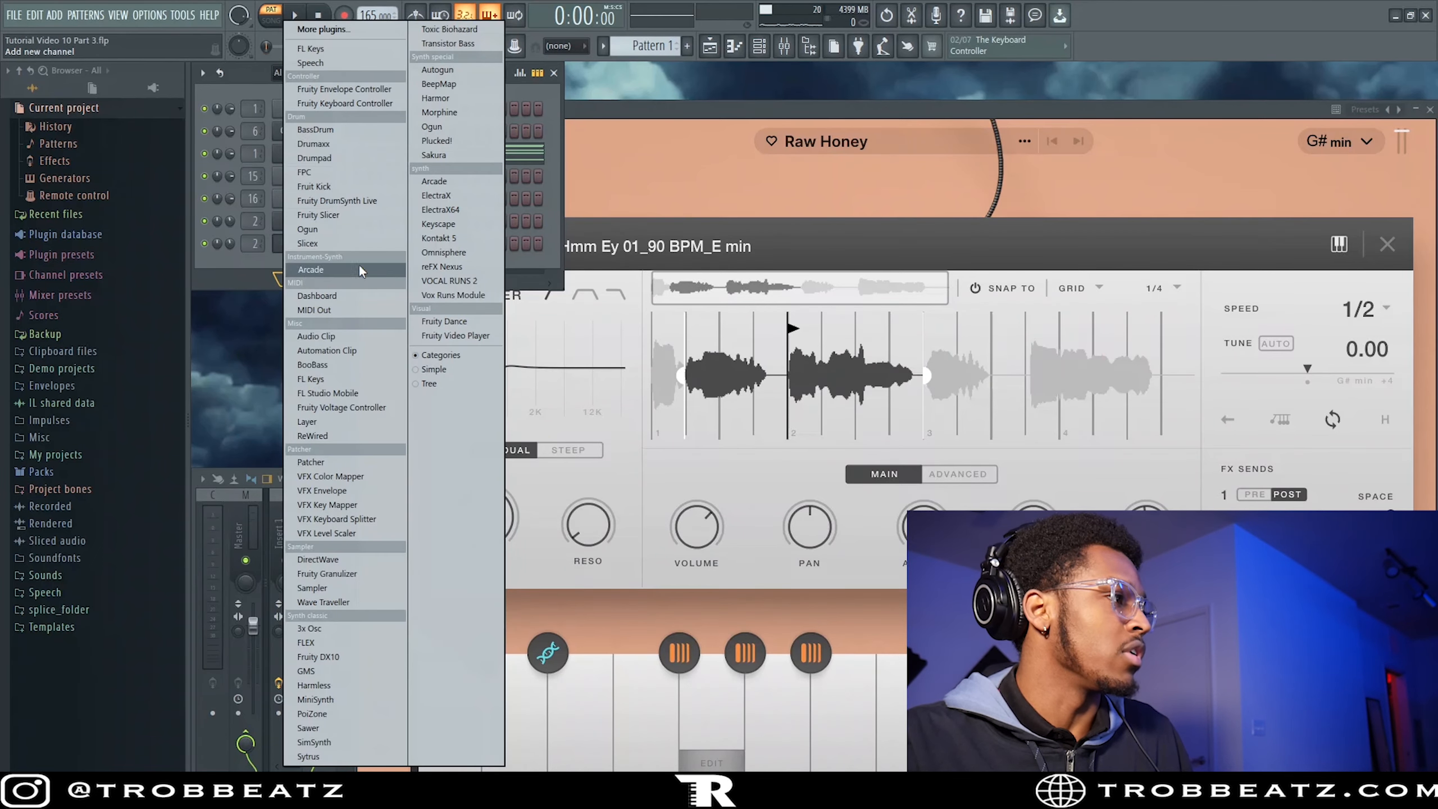
pyautogui.click(434, 182)
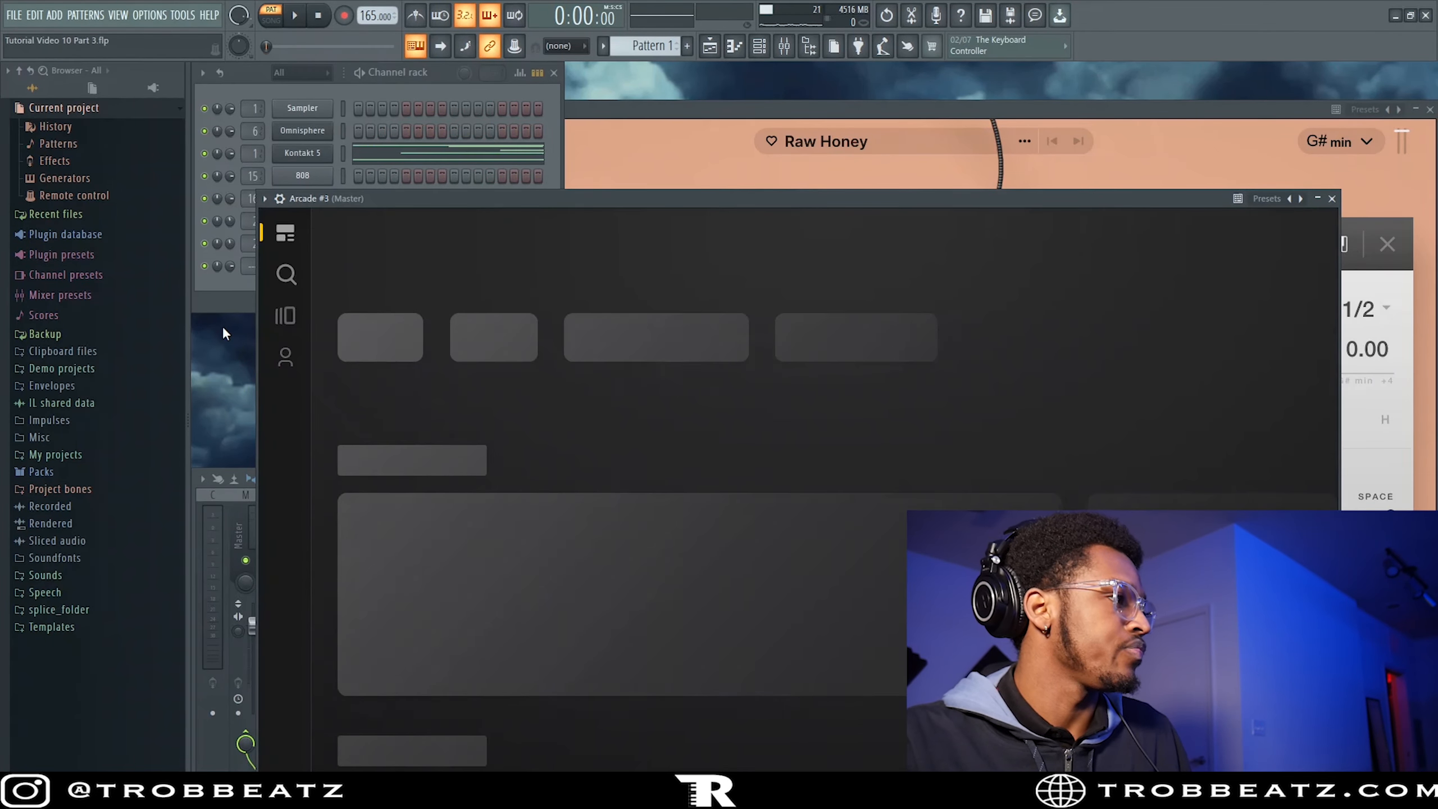
pyautogui.click(242, 301)
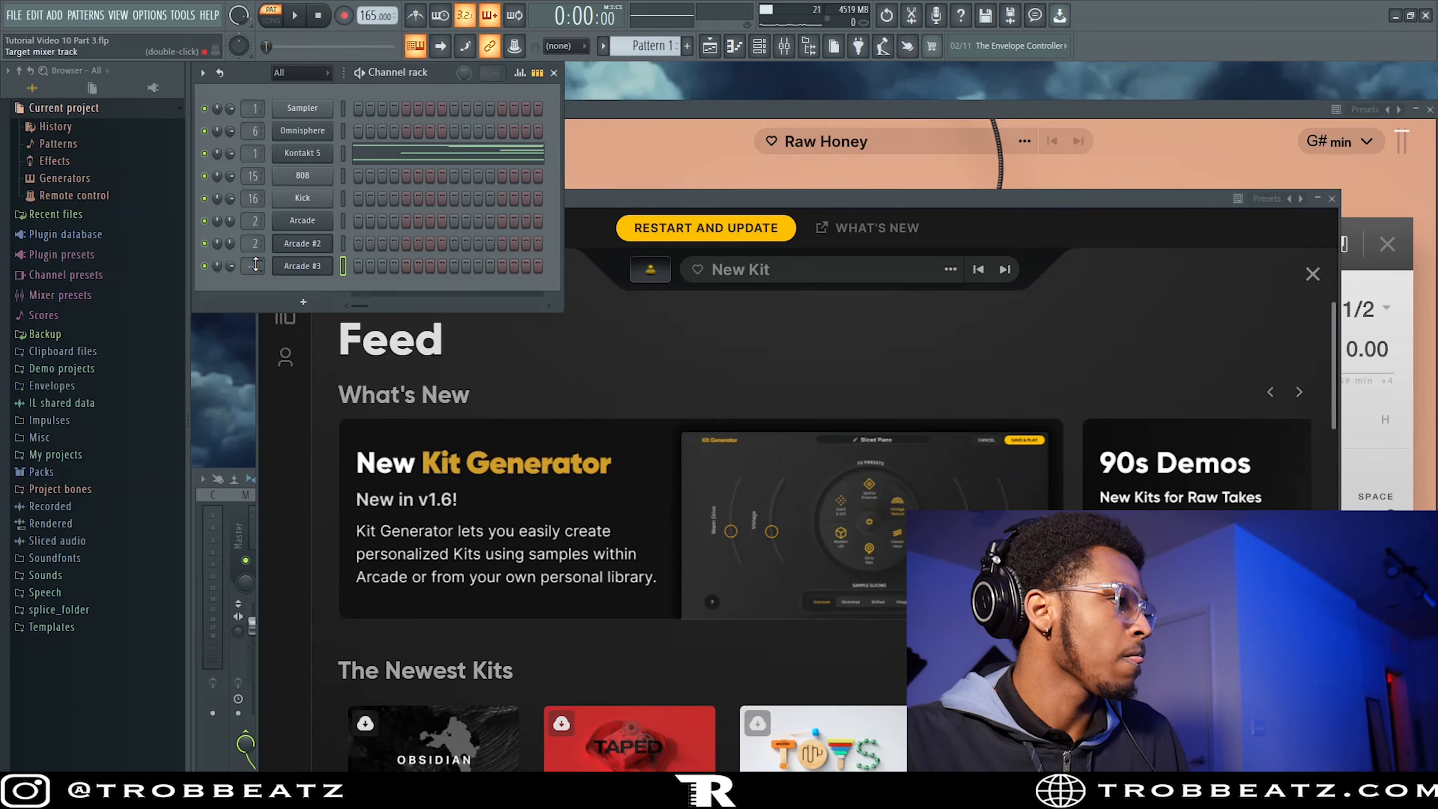
# Set the project tempo to 175 BPM while Pattern 1 plays.
pyautogui.press('space')
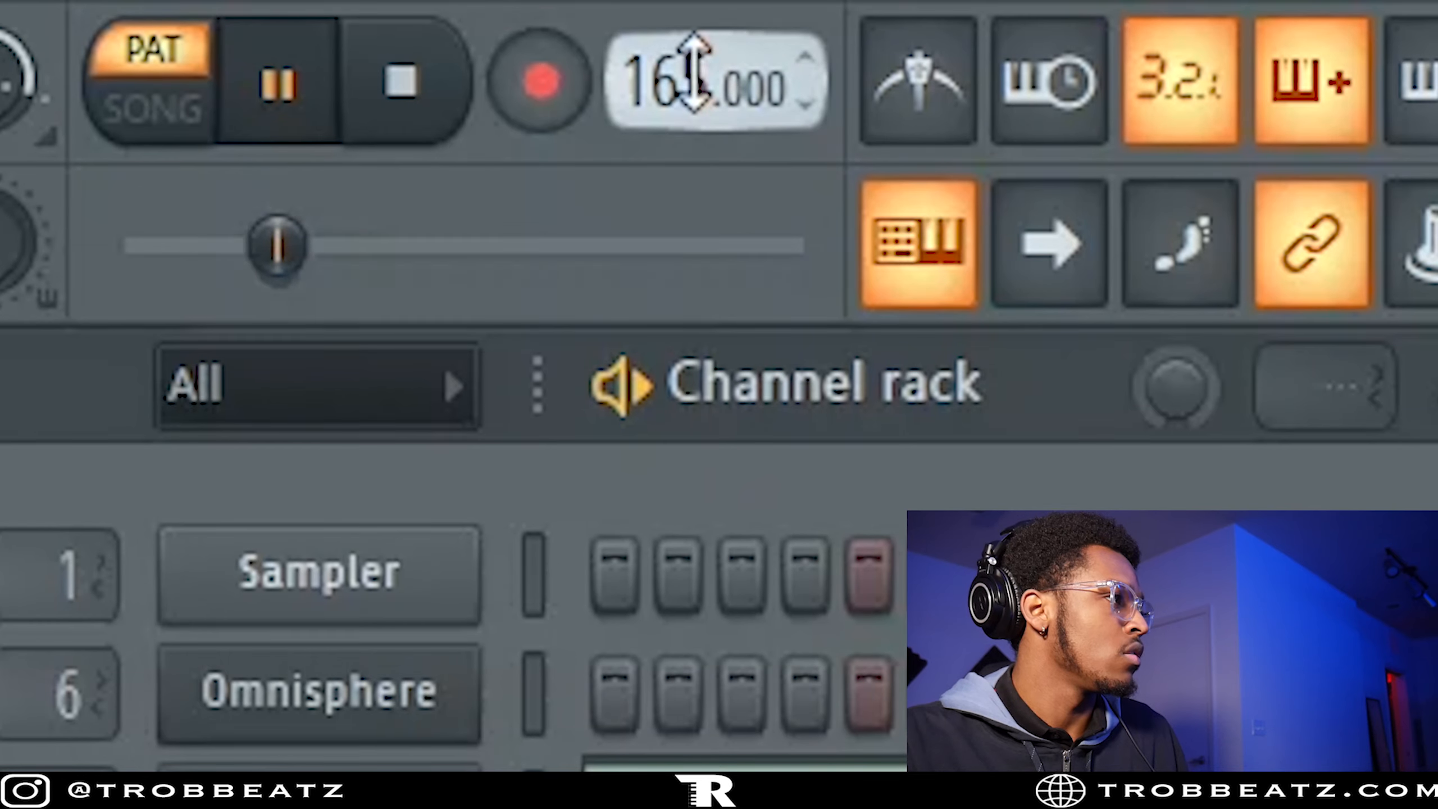
pyautogui.moveTo(694, 71); pyautogui.dragTo(694, 31)
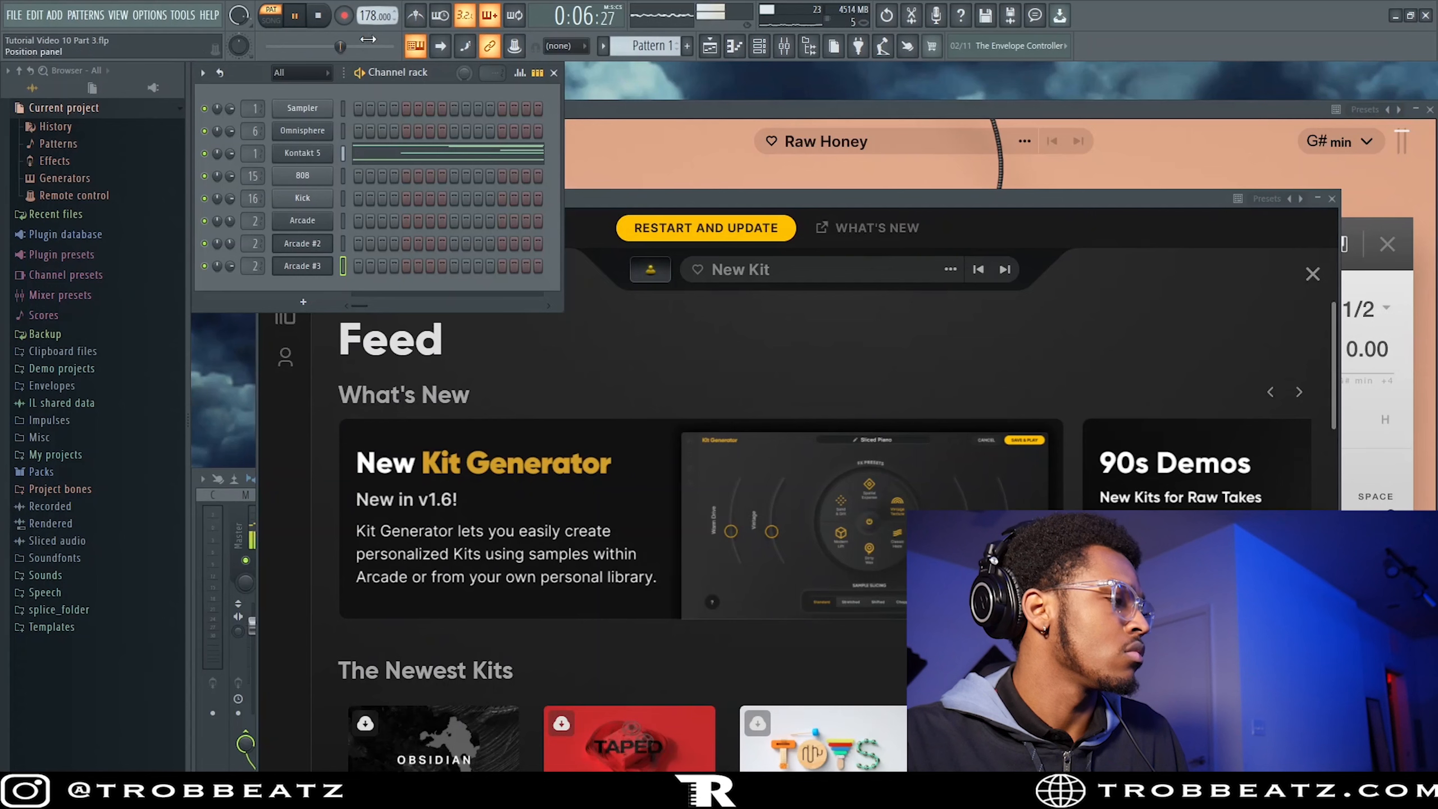
pyautogui.moveTo(369, 15); pyautogui.dragTo(368, 18)
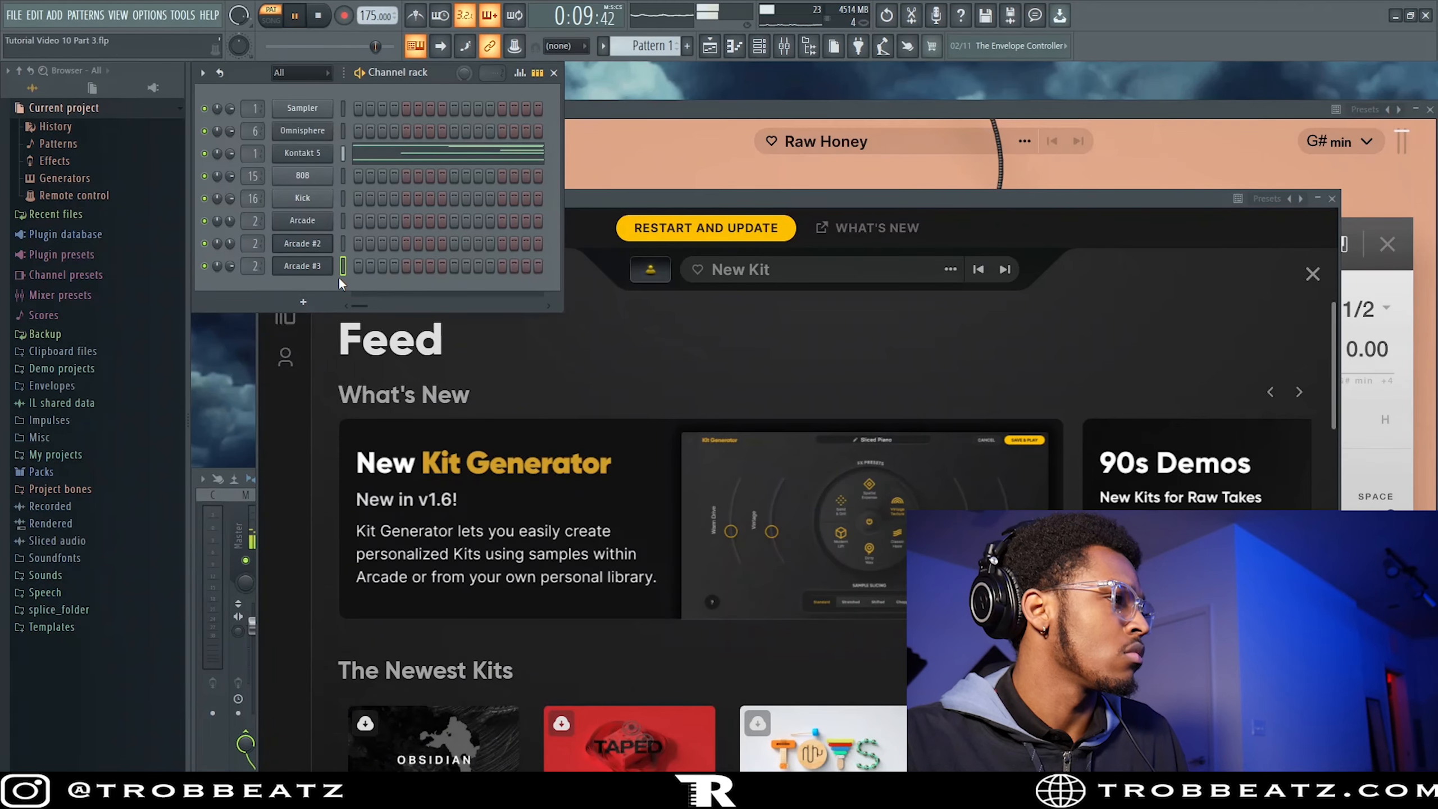
# Load the Softhearted kit in G# min into Arcade #3 and move the "Sentimental Vocal Ooh 01" sample's start just past marker 3.
pyautogui.click(627, 197)
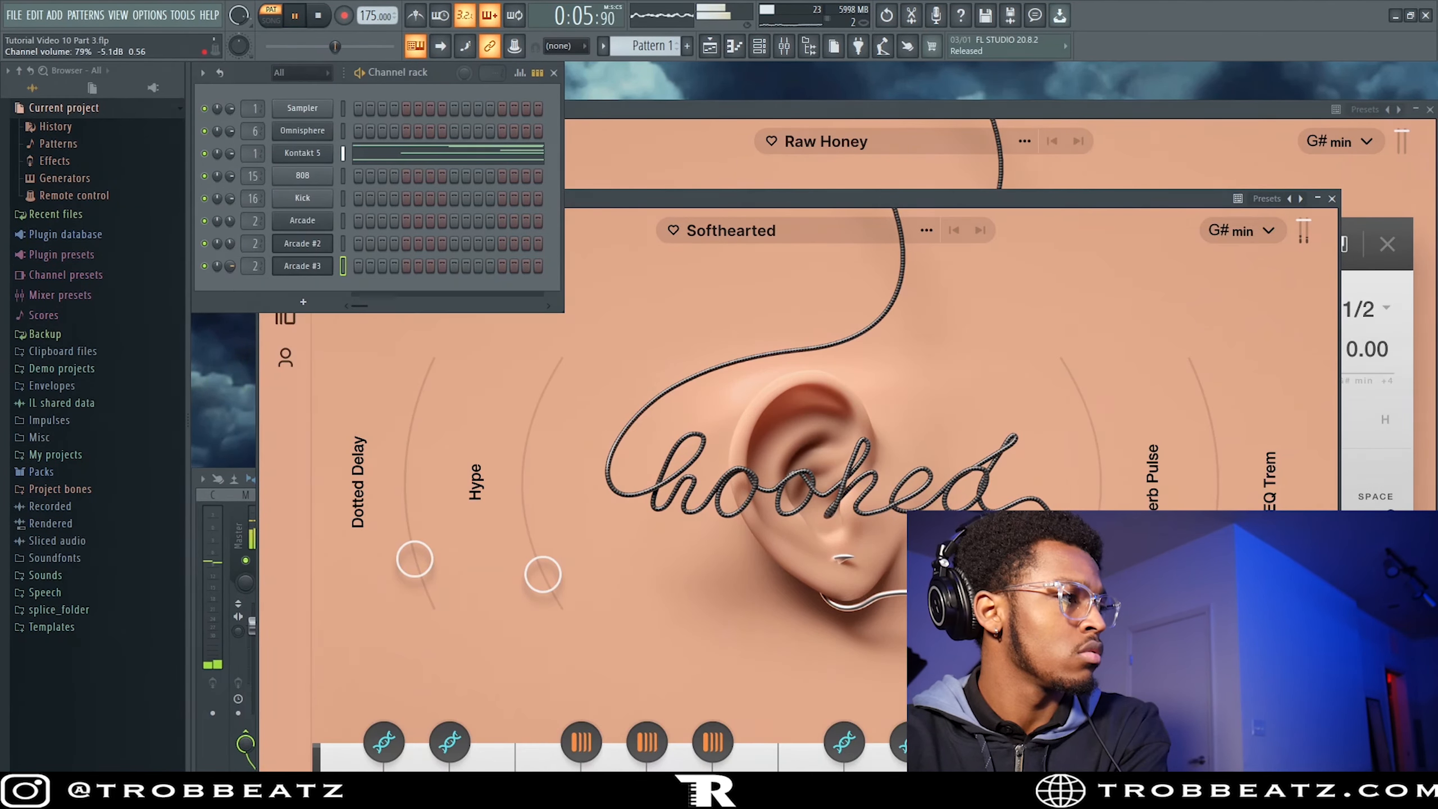
pyautogui.moveTo(740, 204); pyautogui.dragTo(761, 90)
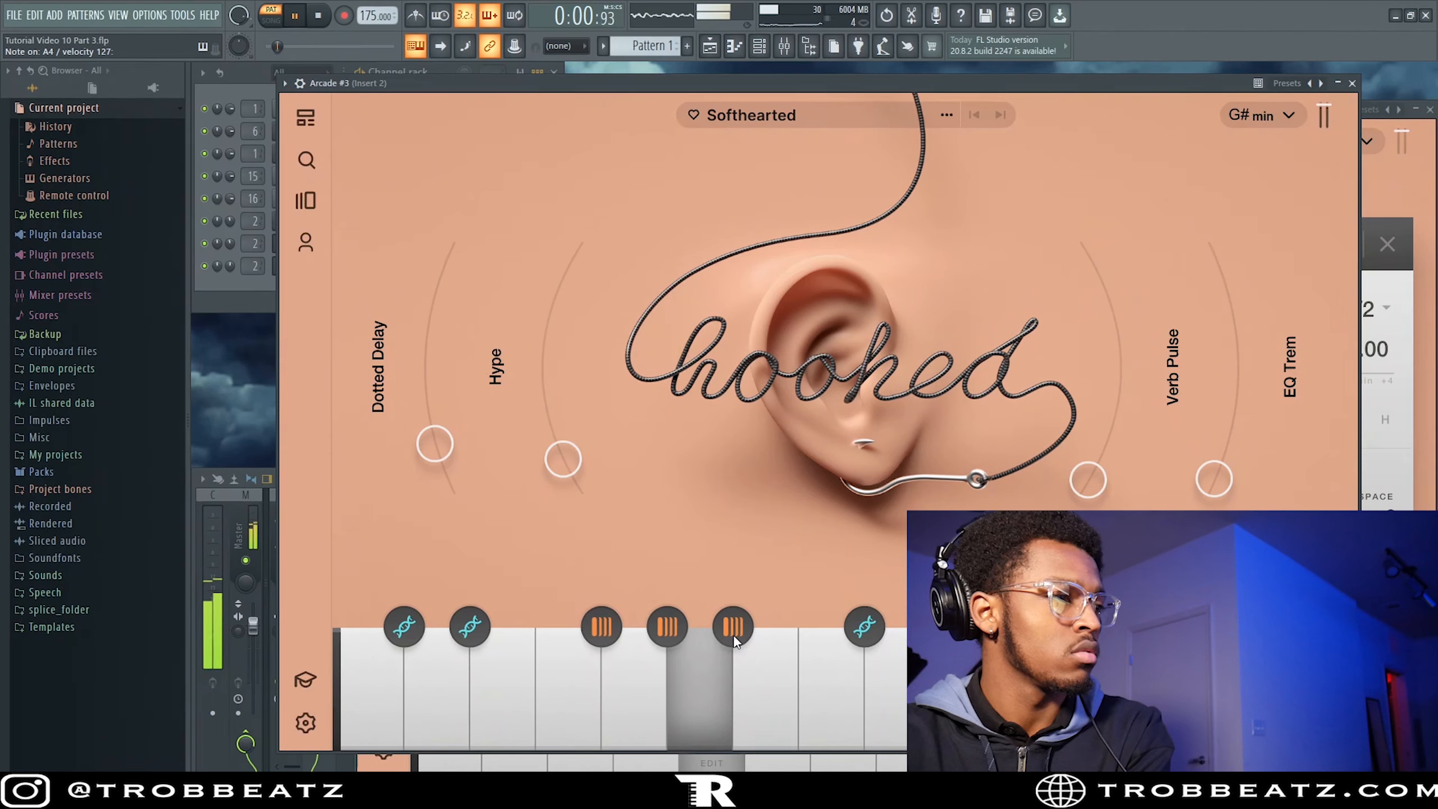
pyautogui.click(705, 746)
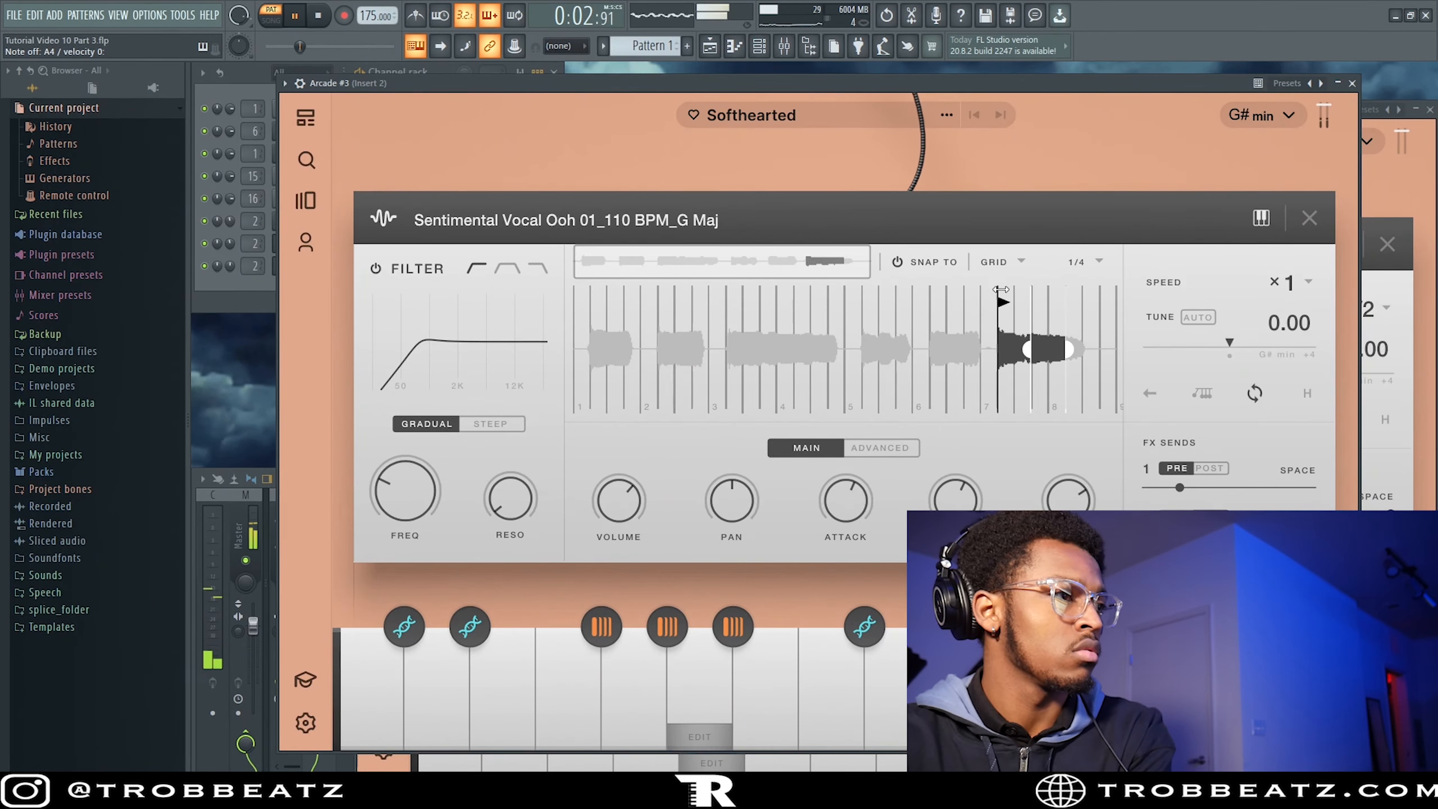
pyautogui.moveTo(951, 300); pyautogui.dragTo(731, 301)
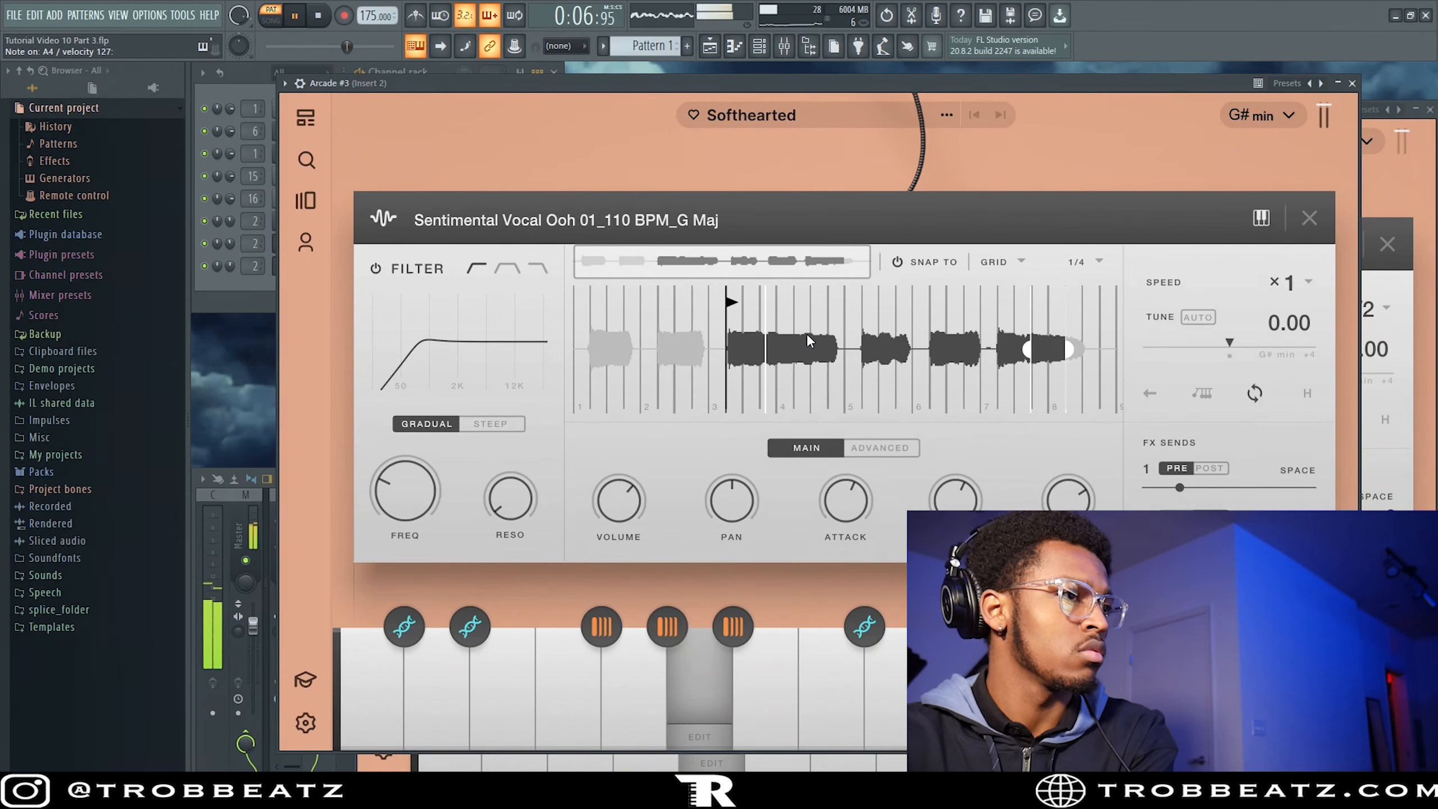
pyautogui.click(235, 291)
pyautogui.press('space')
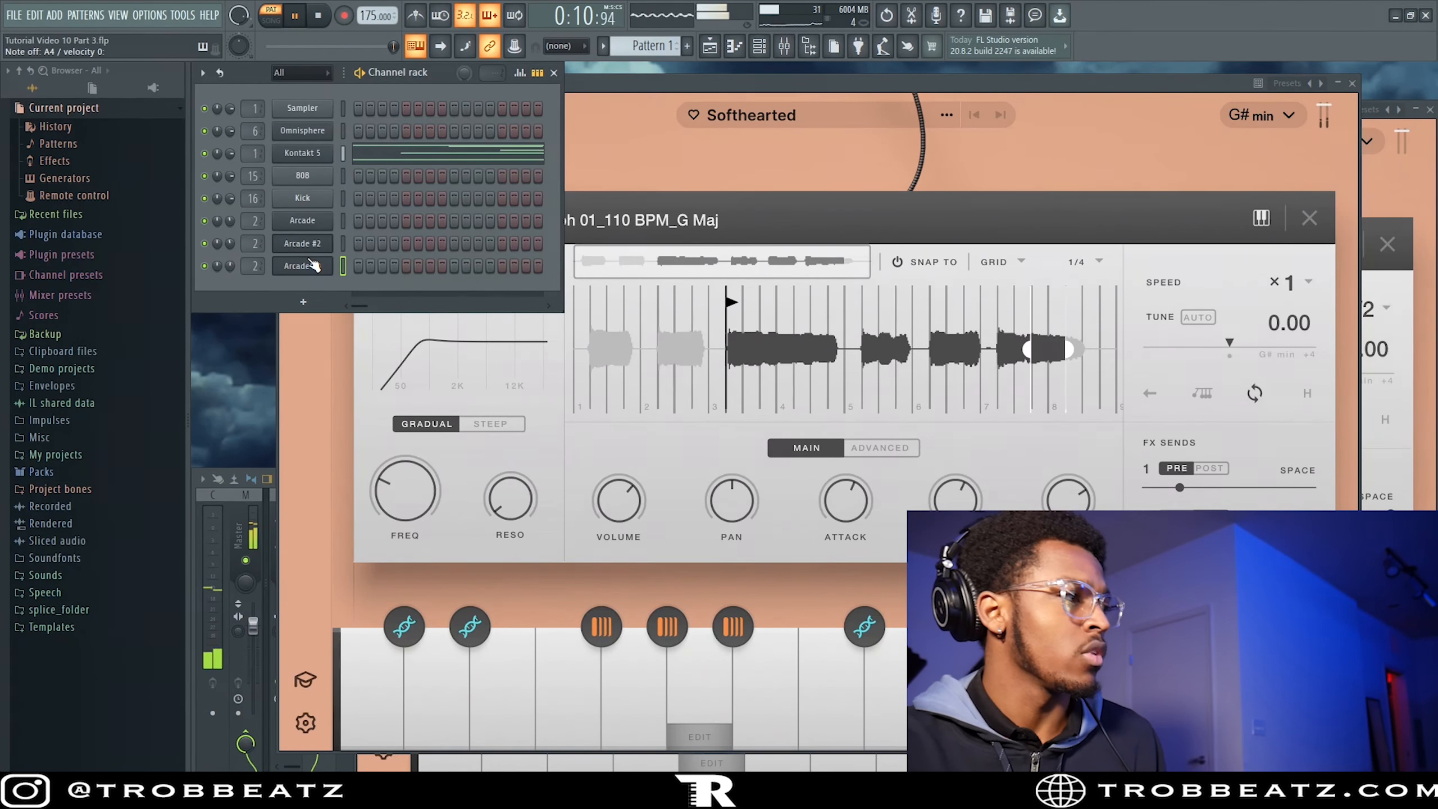
# Add an A4 note about 1.8 bars long at bar 1 in the Arcade #3 piano roll and play the pattern.
pyautogui.rightClick(332, 261)
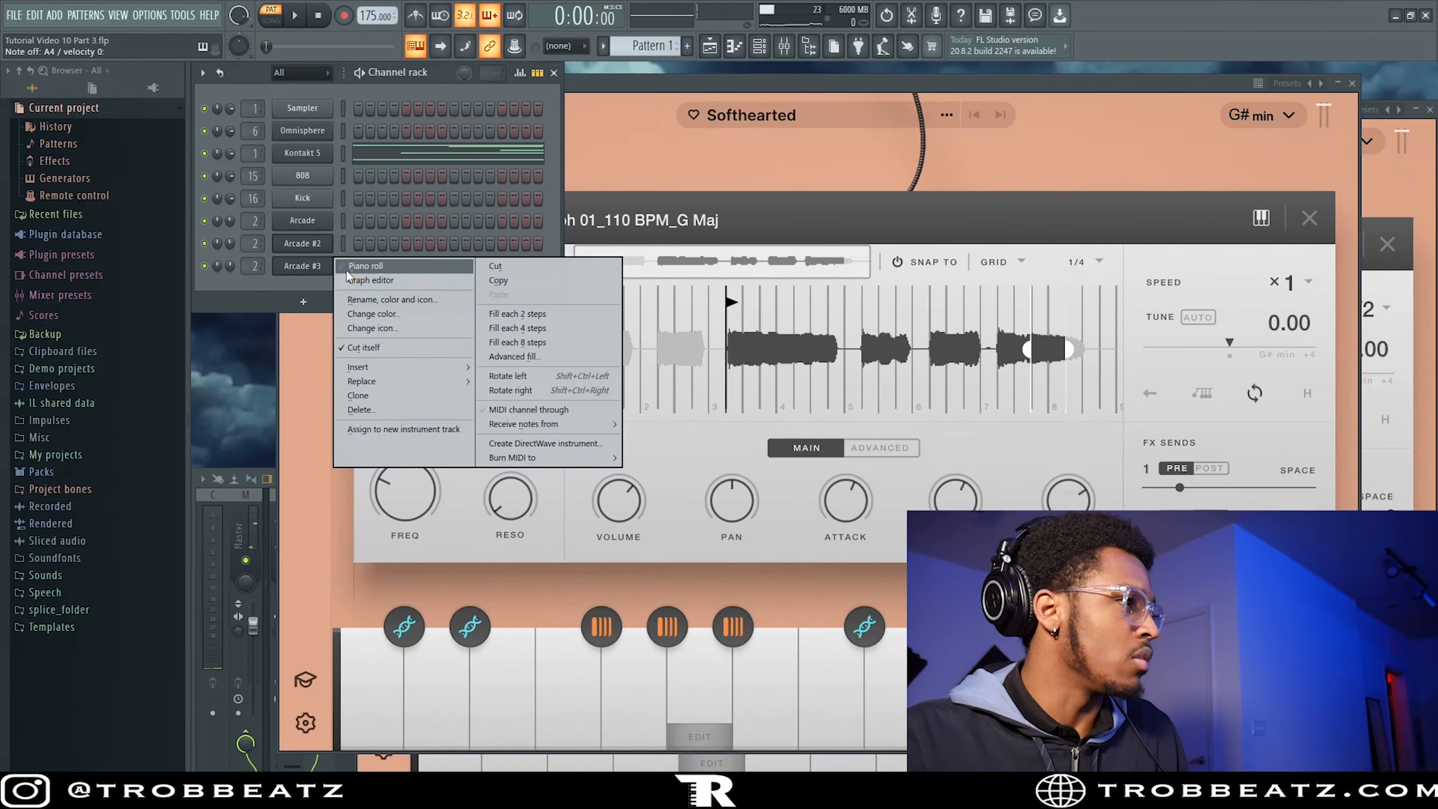
pyautogui.click(363, 265)
pyautogui.scroll(3, 457, 282)
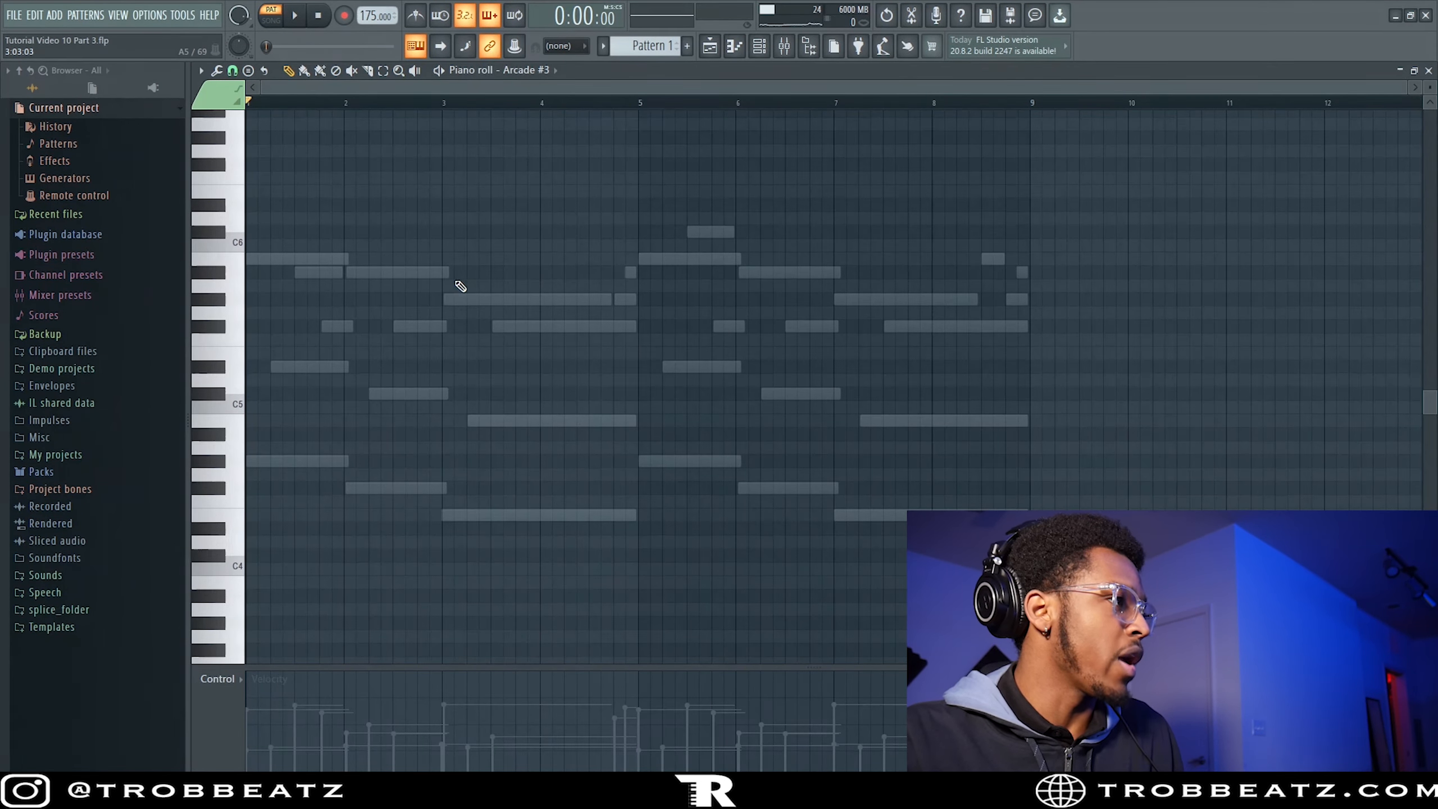
pyautogui.click(272, 447)
pyautogui.press('space')
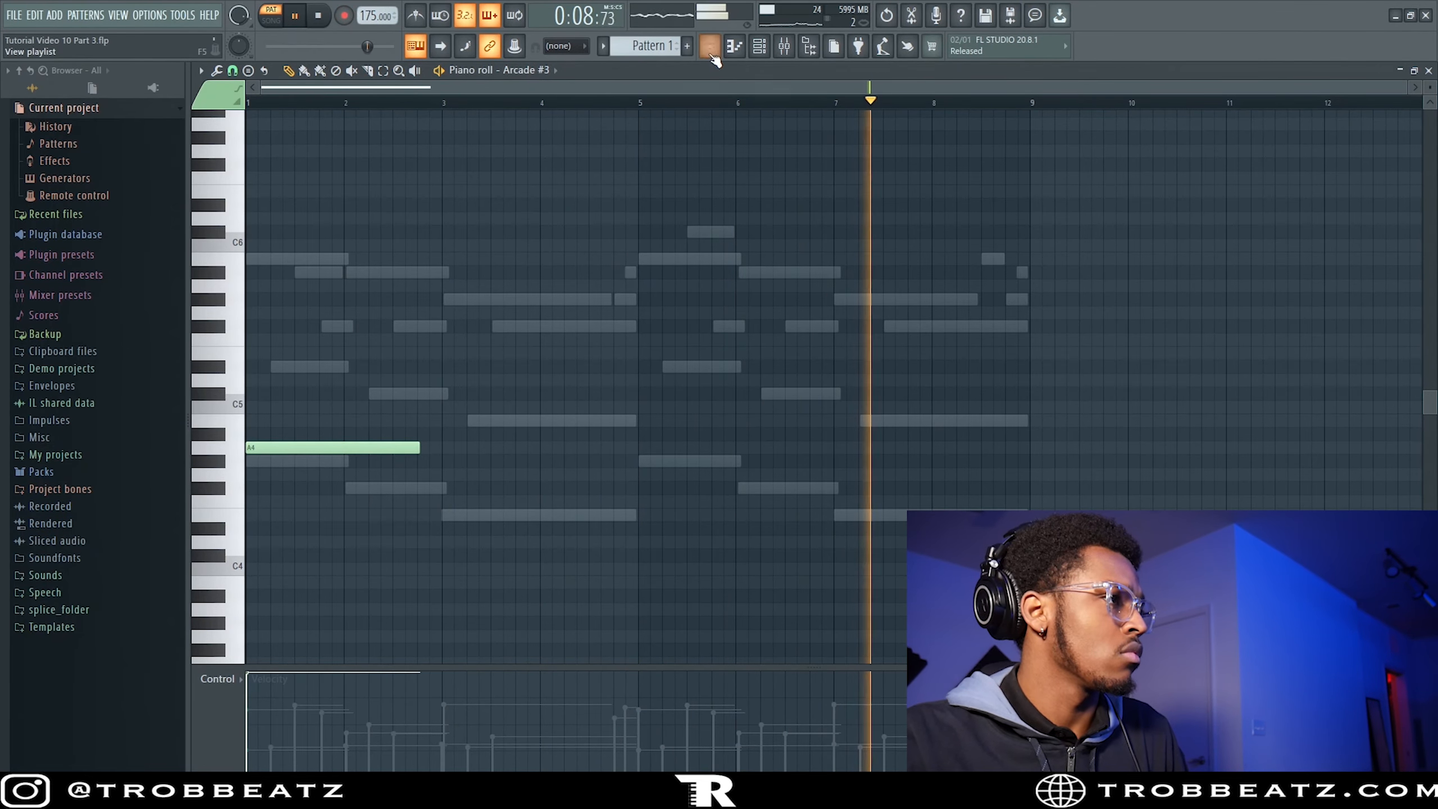
# Switch to song mode and delete the second Pattern 1 clip, at bar 17 on Track 2 of the playlist.
pyautogui.press('F5')
pyautogui.press('space')
pyautogui.press('l')
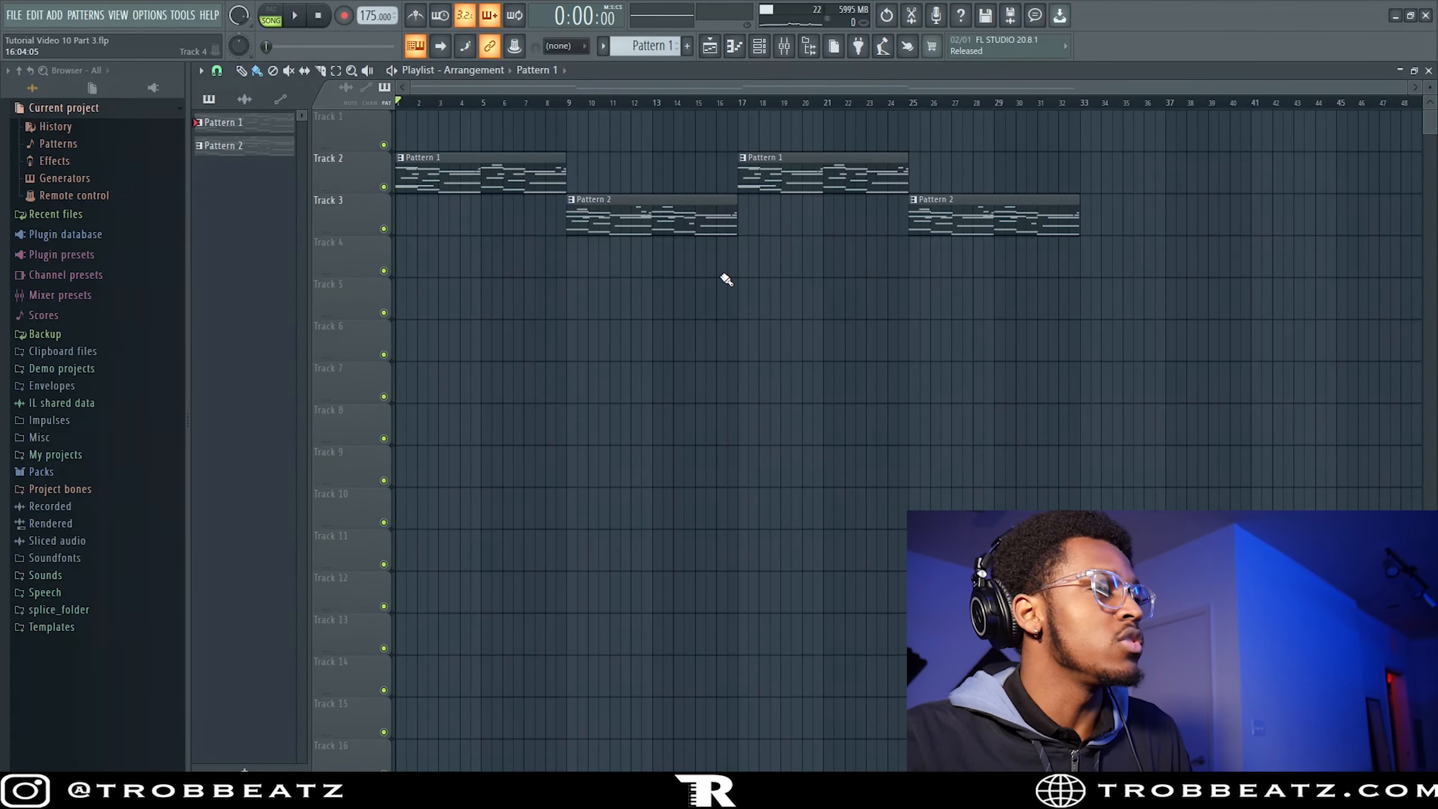
pyautogui.moveTo(805, 246); pyautogui.dragTo(879, 150)
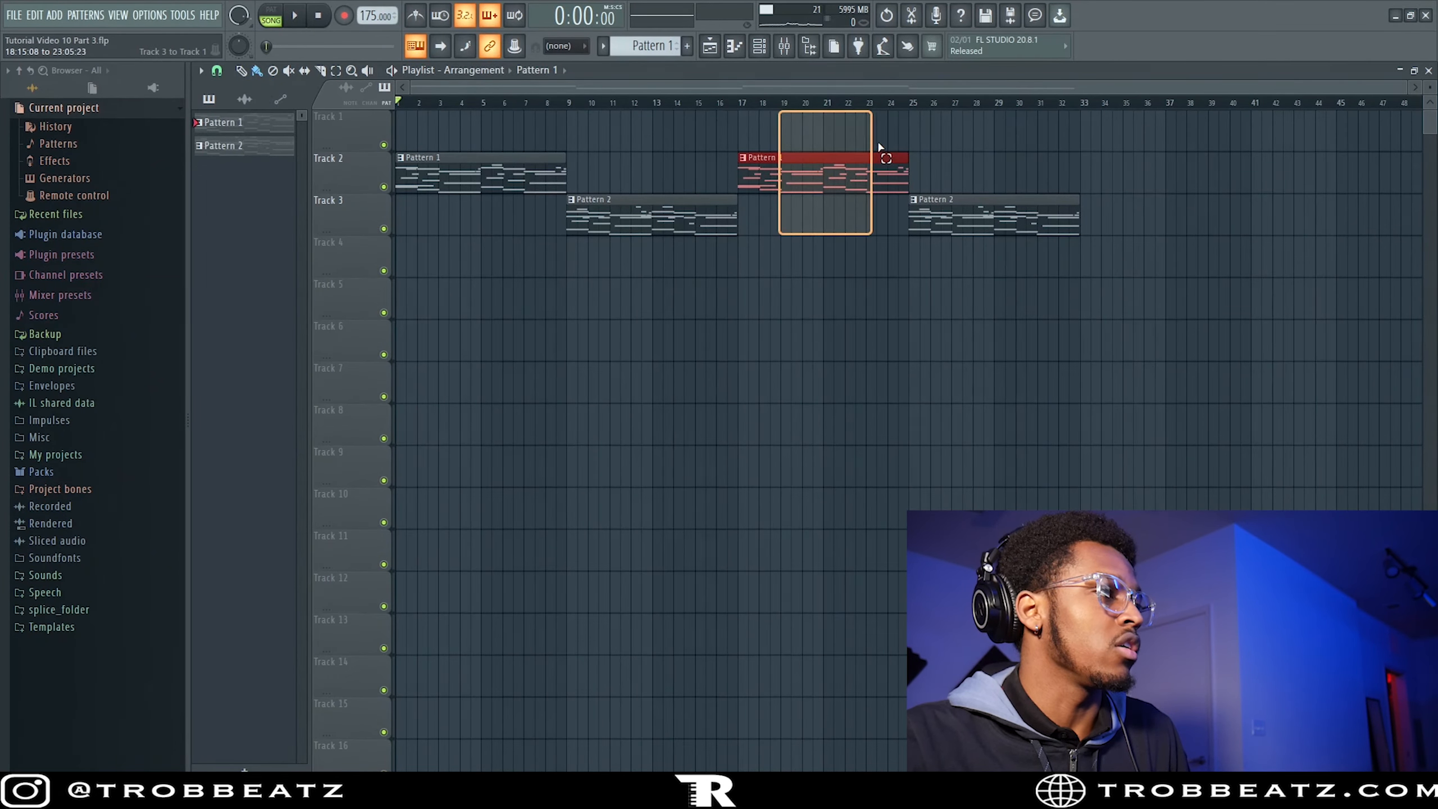
pyautogui.press('Delete')
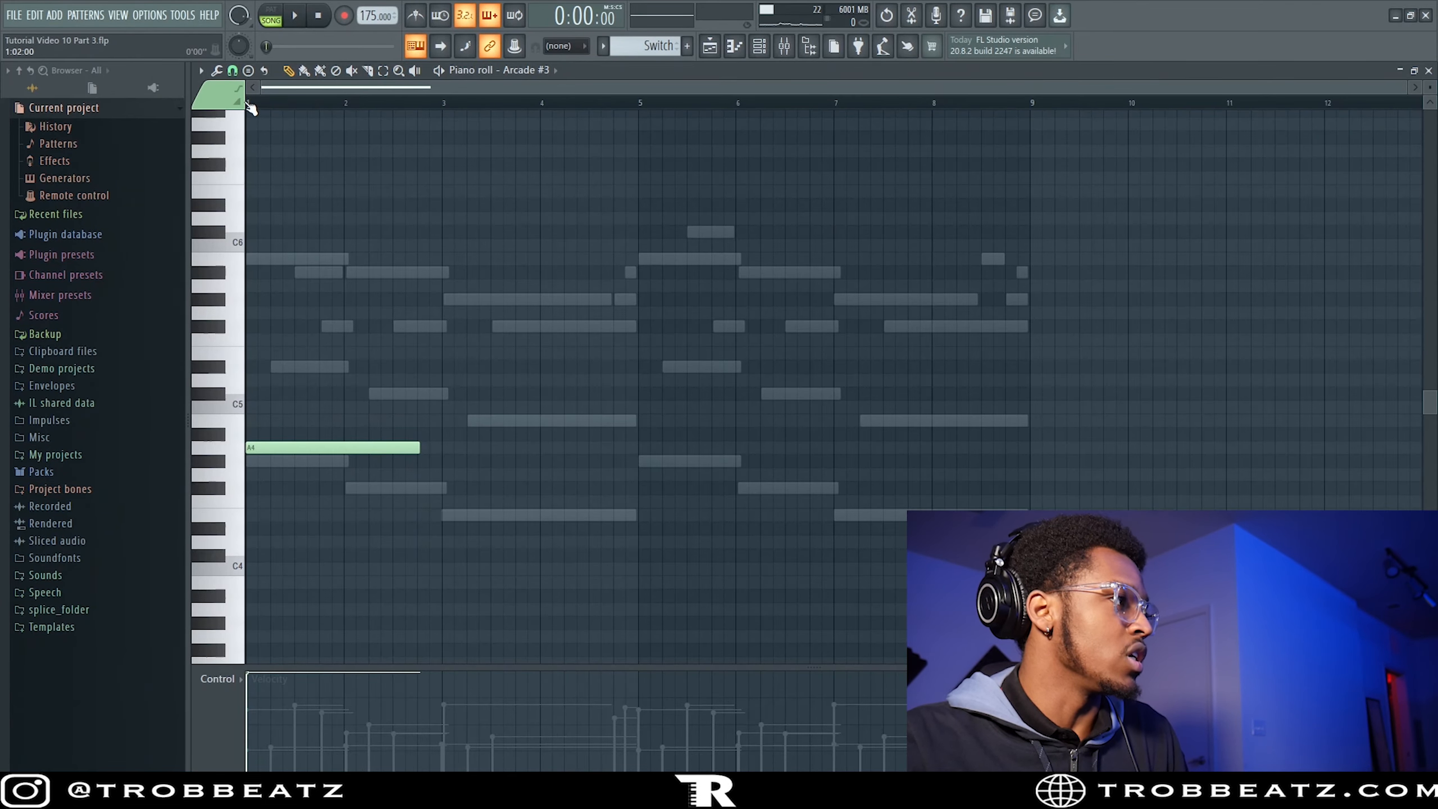
# Clone Pattern 1 as "Switch", place it on Track 1 at bar 17, and return to the Arcade #3 piano roll.
pyautogui.click(296, 446)
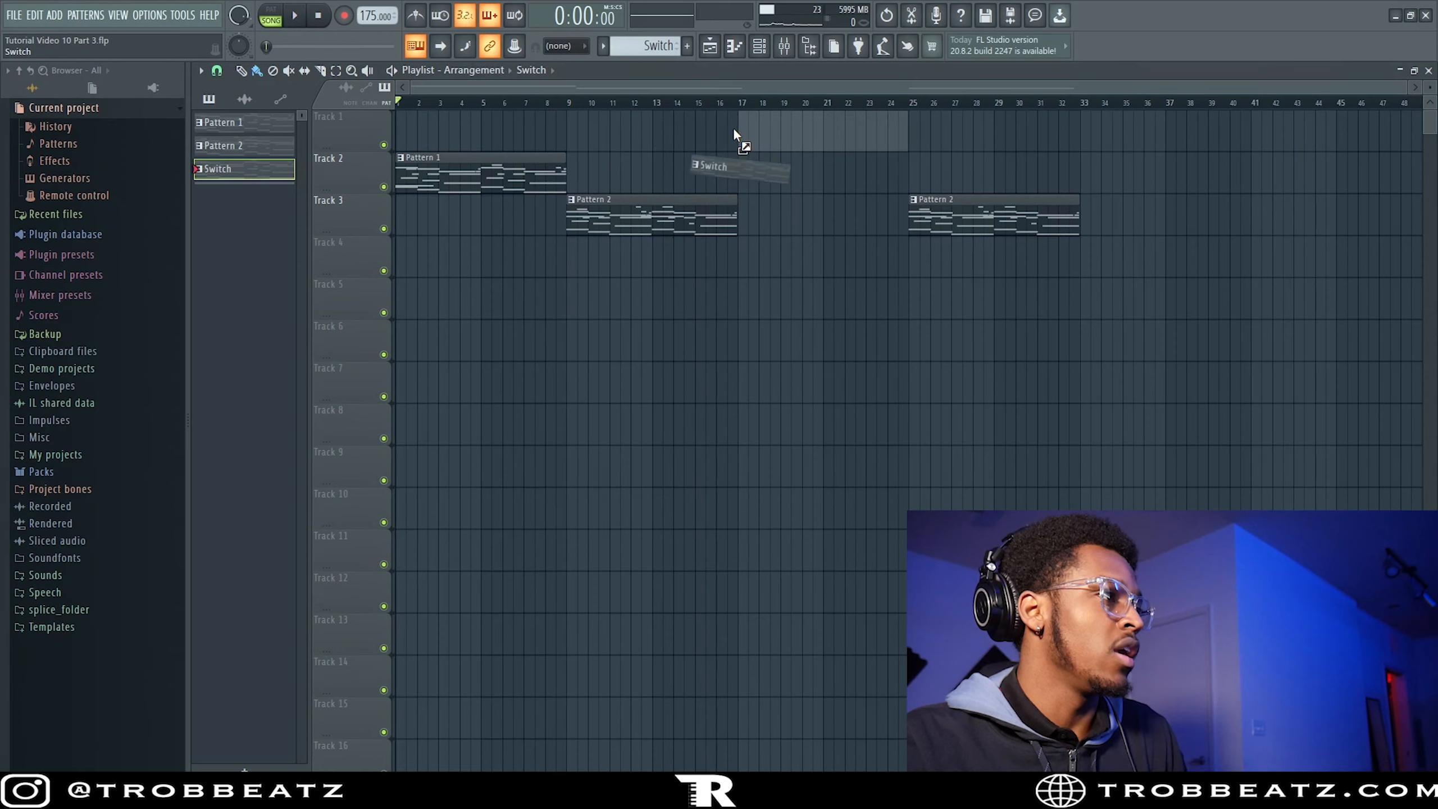
pyautogui.click(741, 133)
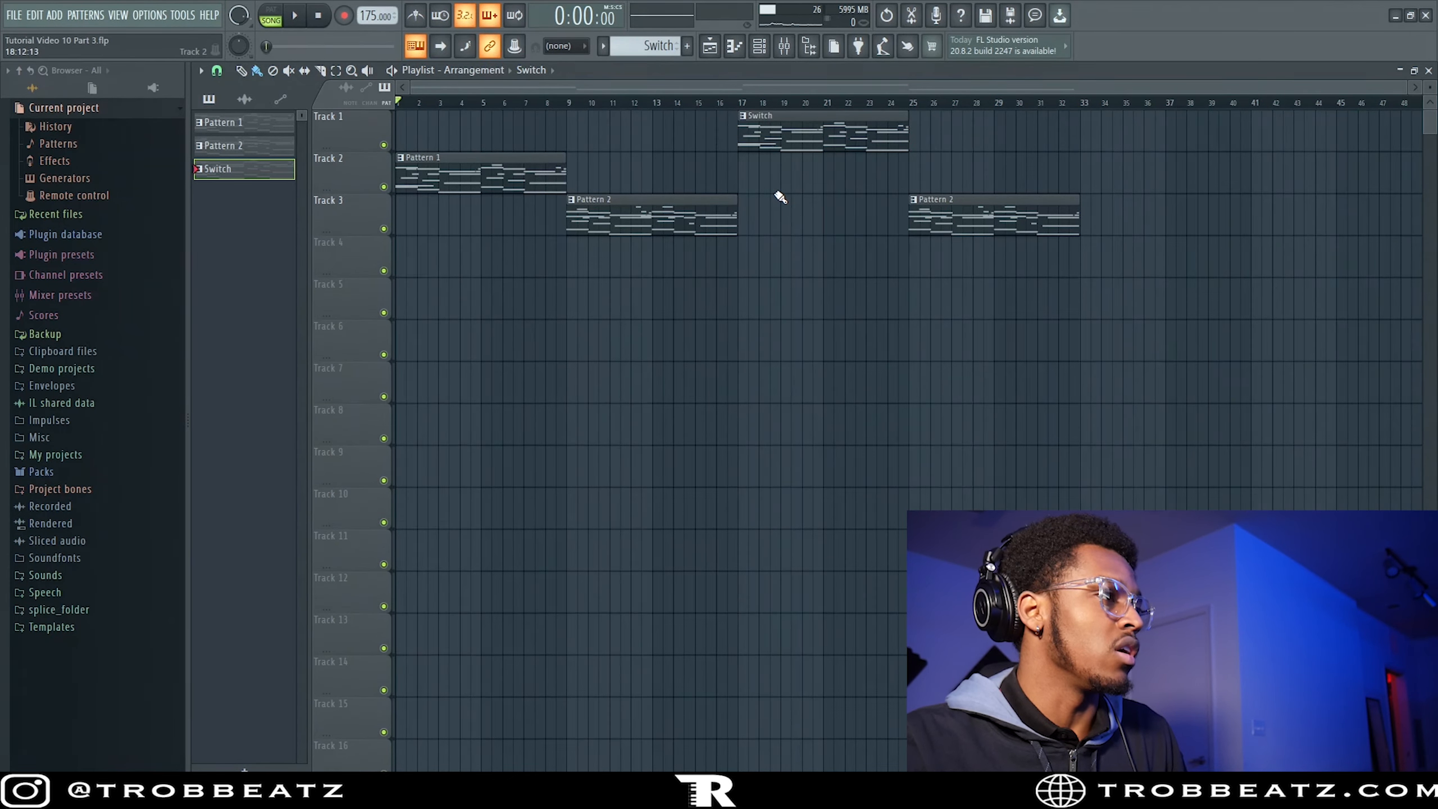
pyautogui.click(1429, 71)
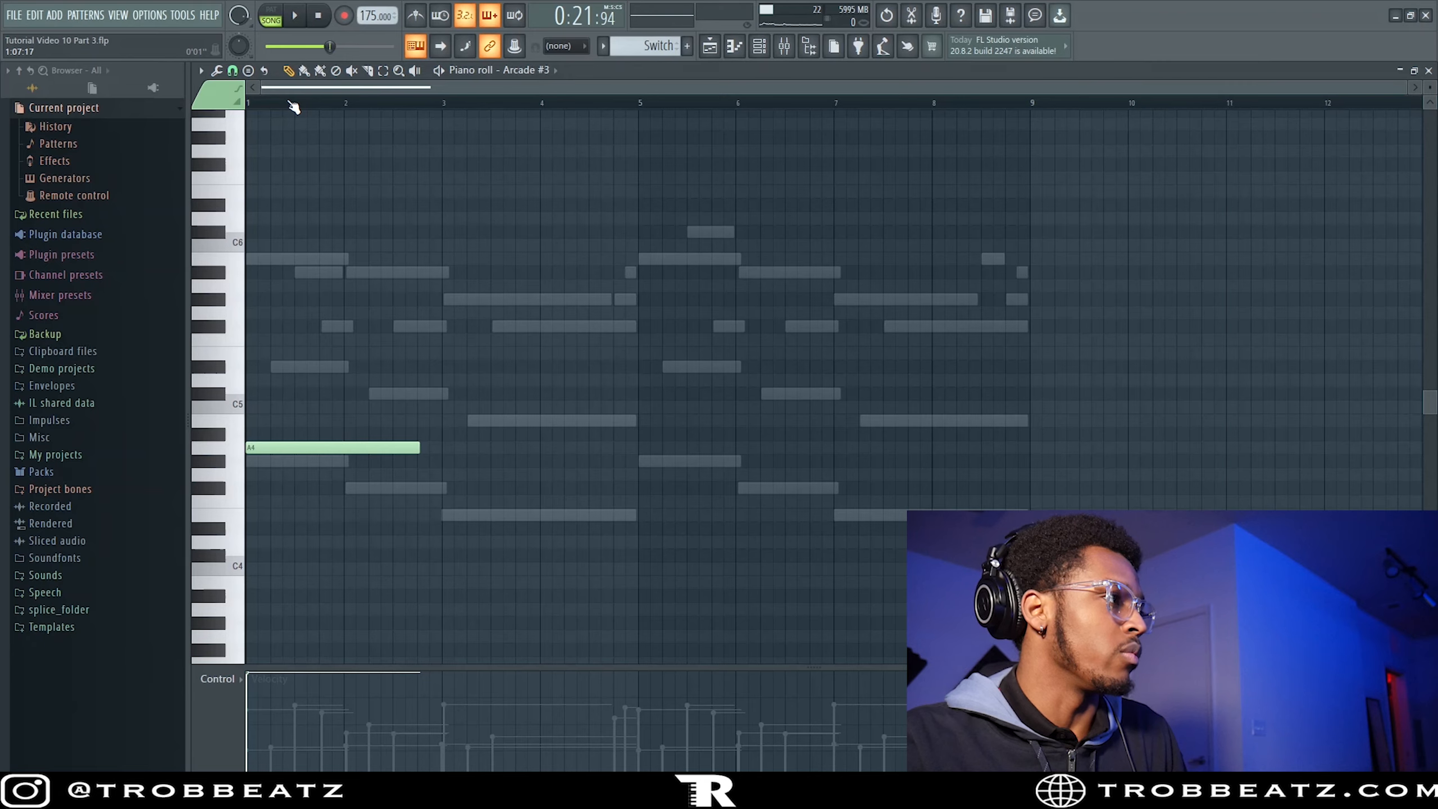
# Replace the Switch pattern's A4 note in Arcade #3 with five A4 notes starting around bars 1, 2, 3, 4 and 7.
pyautogui.press('space')
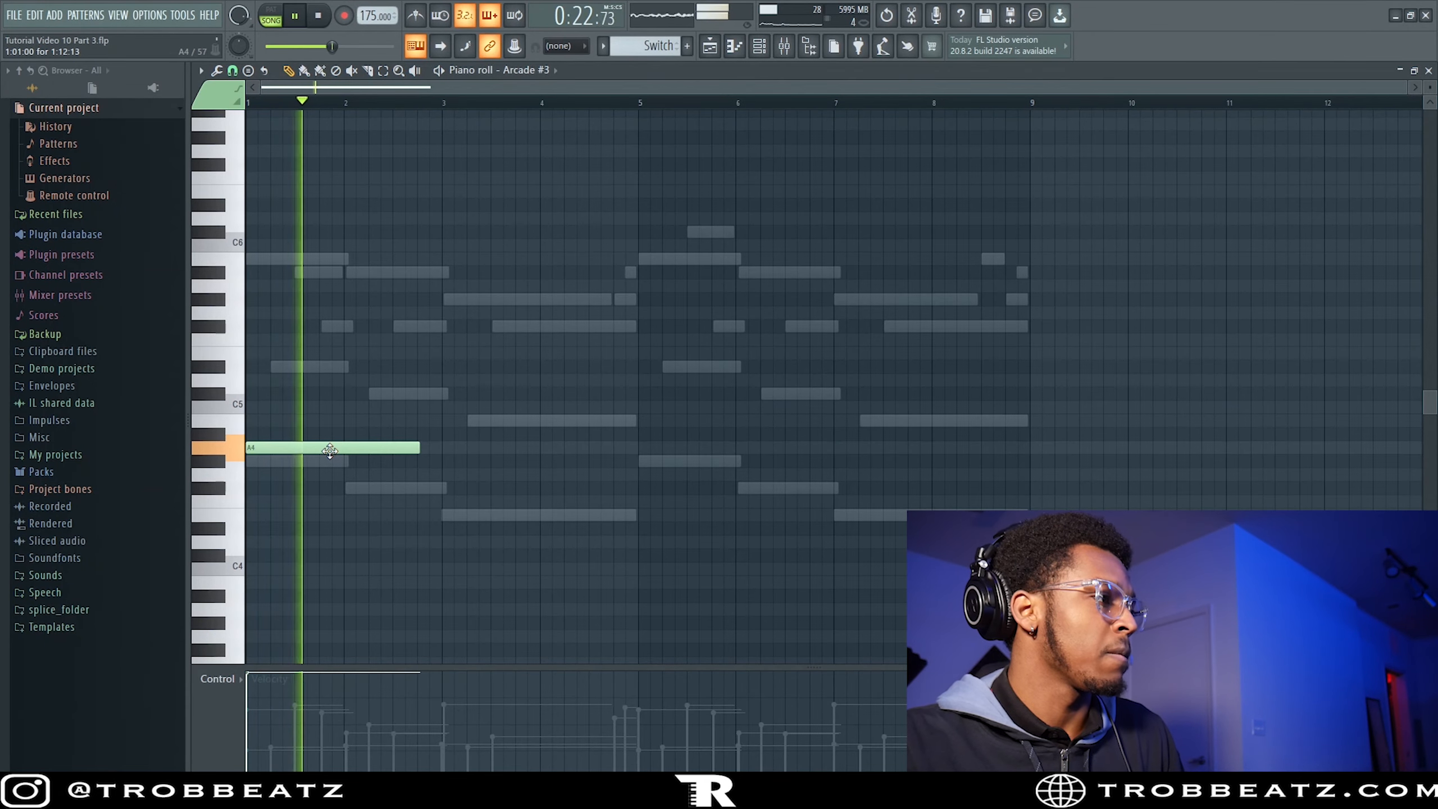
pyautogui.rightClick(327, 447)
pyautogui.press('space')
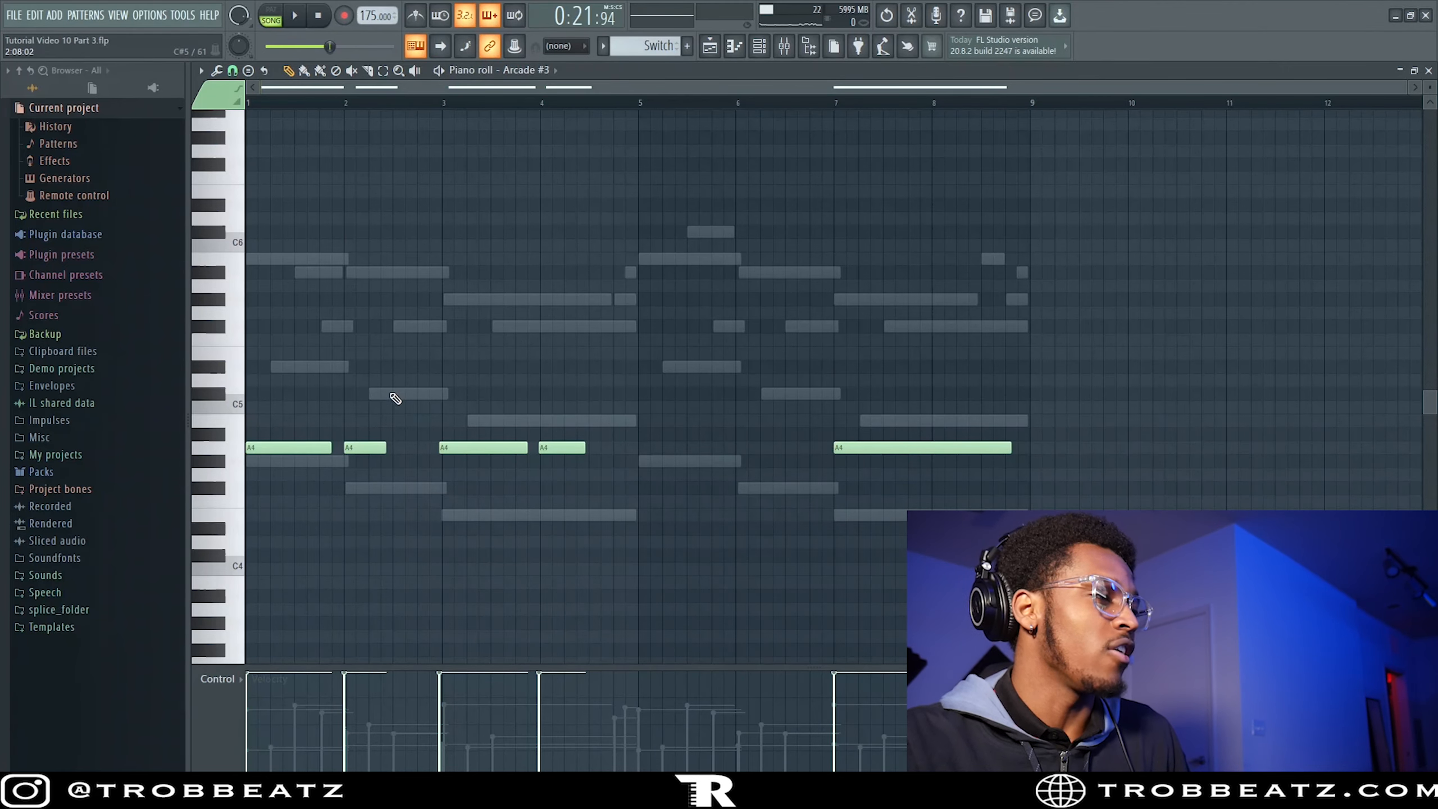
# Show the playlist and select the pattern clips on Tracks 1 to 3.
pyautogui.press('F5')
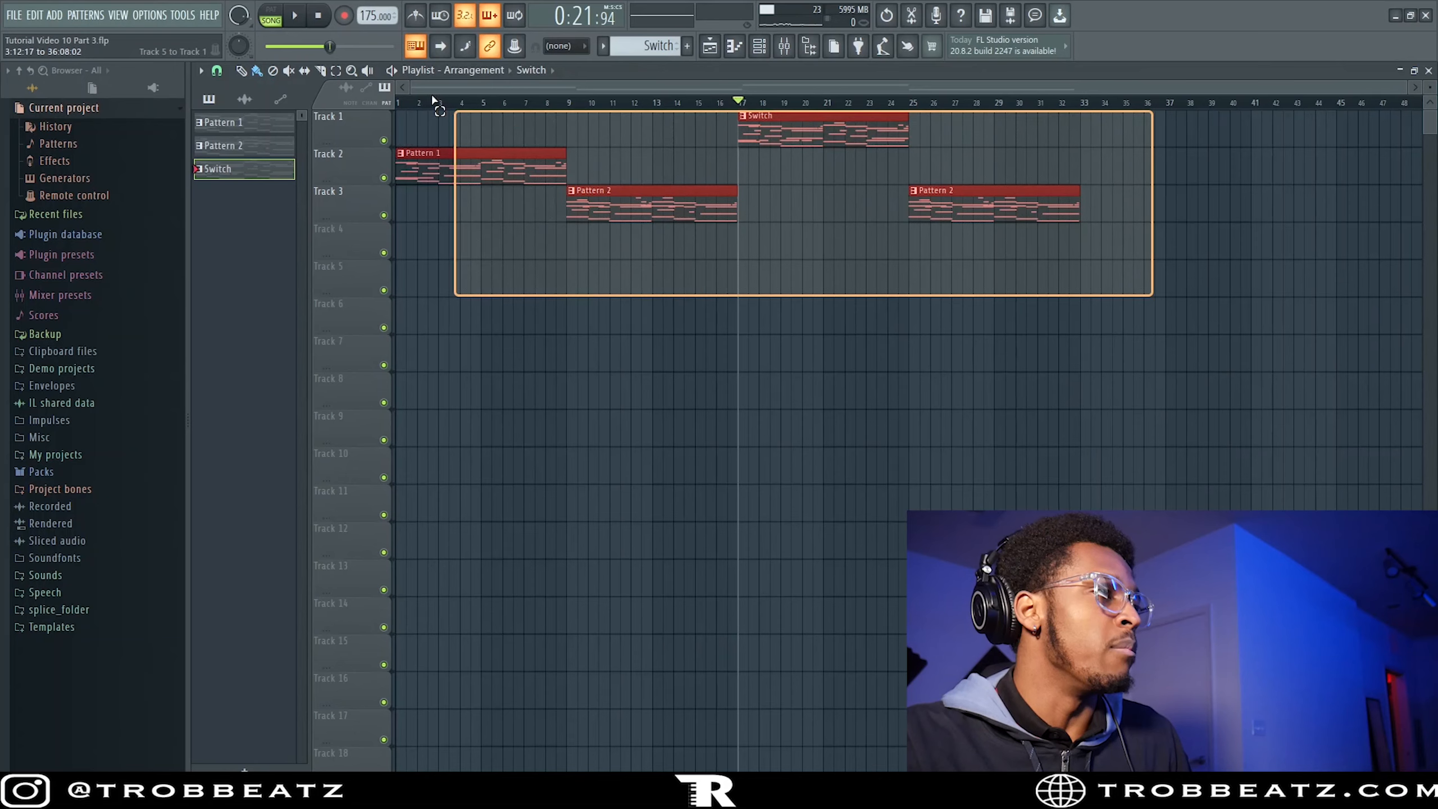
pyautogui.keyDown('ctrl'); pyautogui.click(1051, 287); pyautogui.keyUp('ctrl')
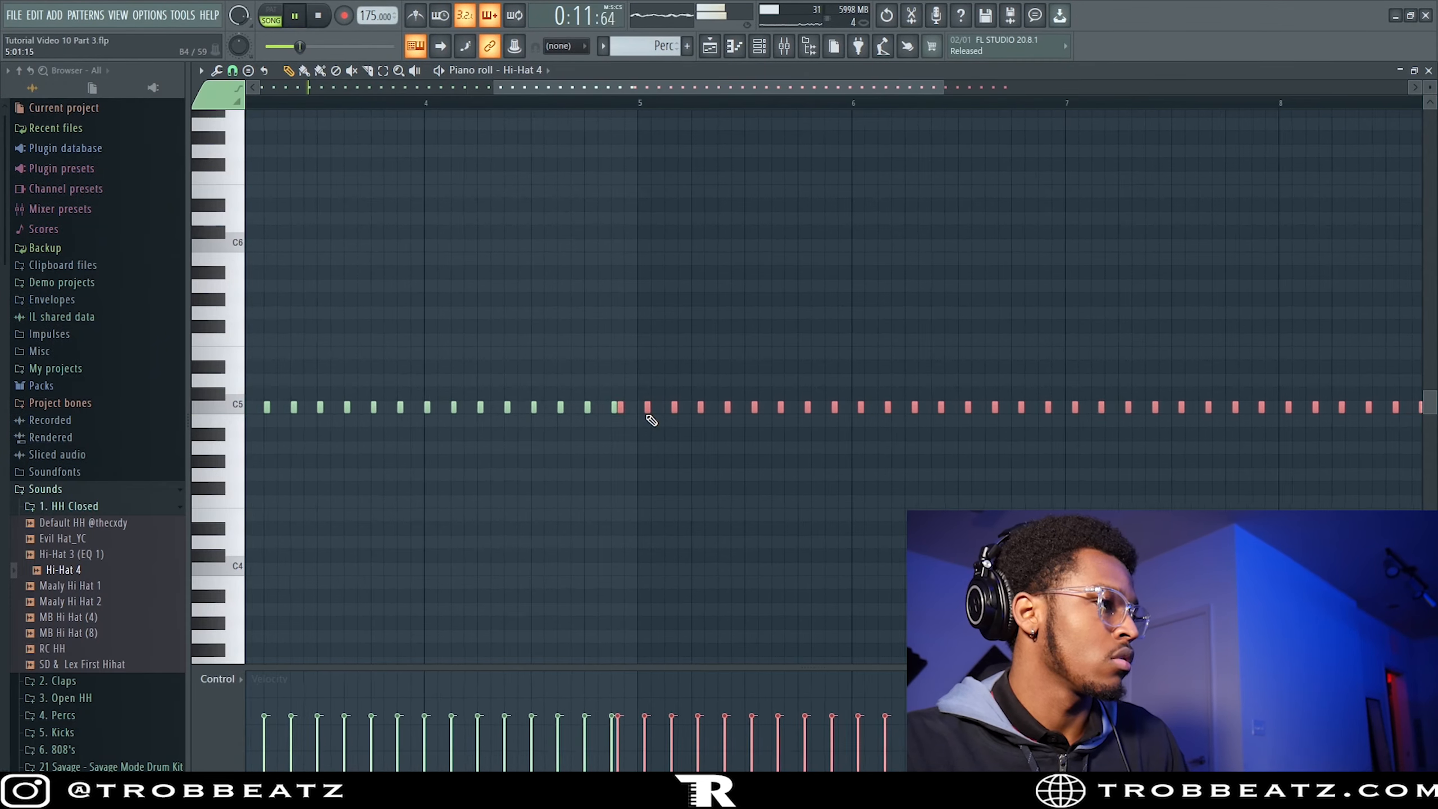
# Align the duplicated Hi-Hat 4 notes in the Perc pattern to start exactly at bar 5, and close the piano roll.
pyautogui.scroll(3, 639, 408)
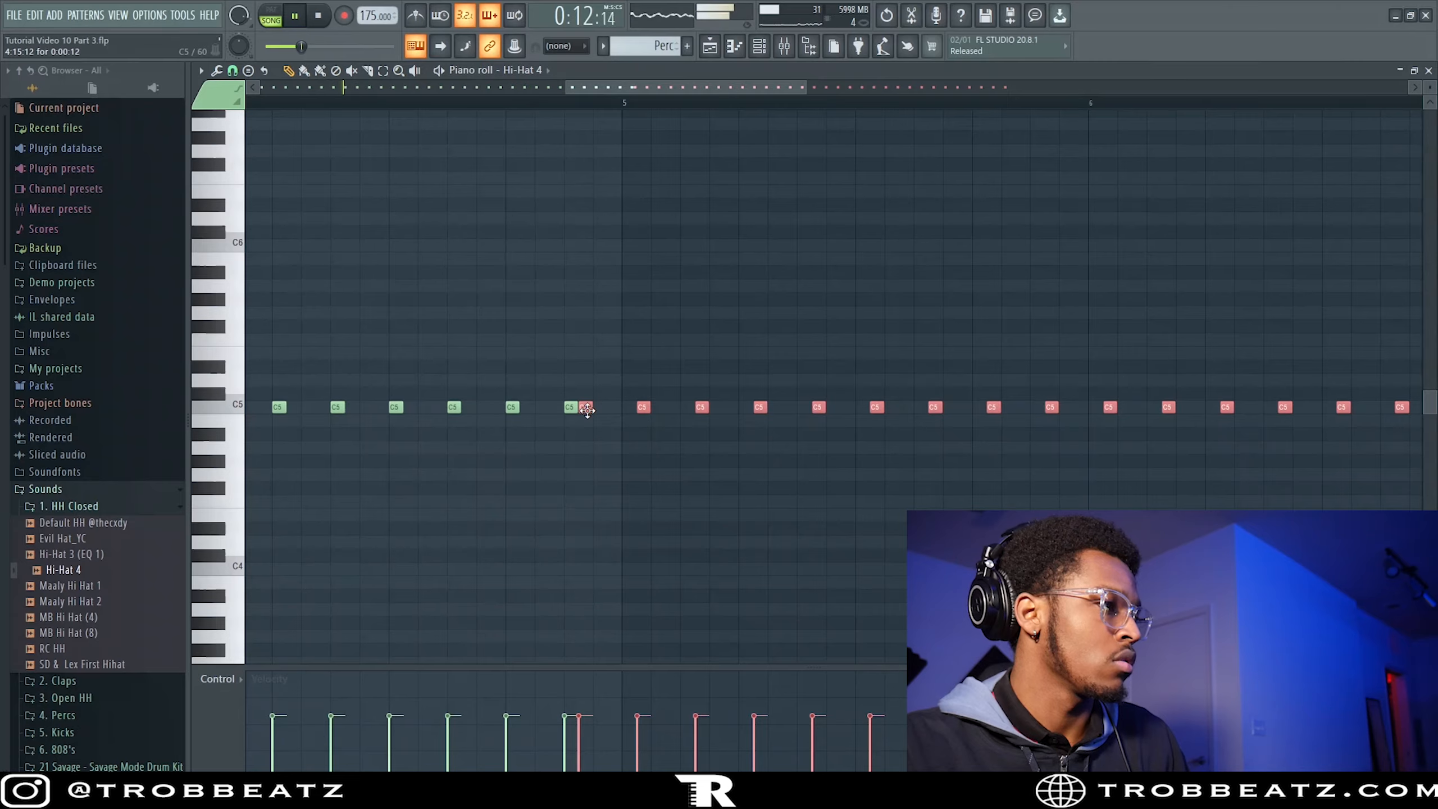
pyautogui.scroll(2, 636, 412)
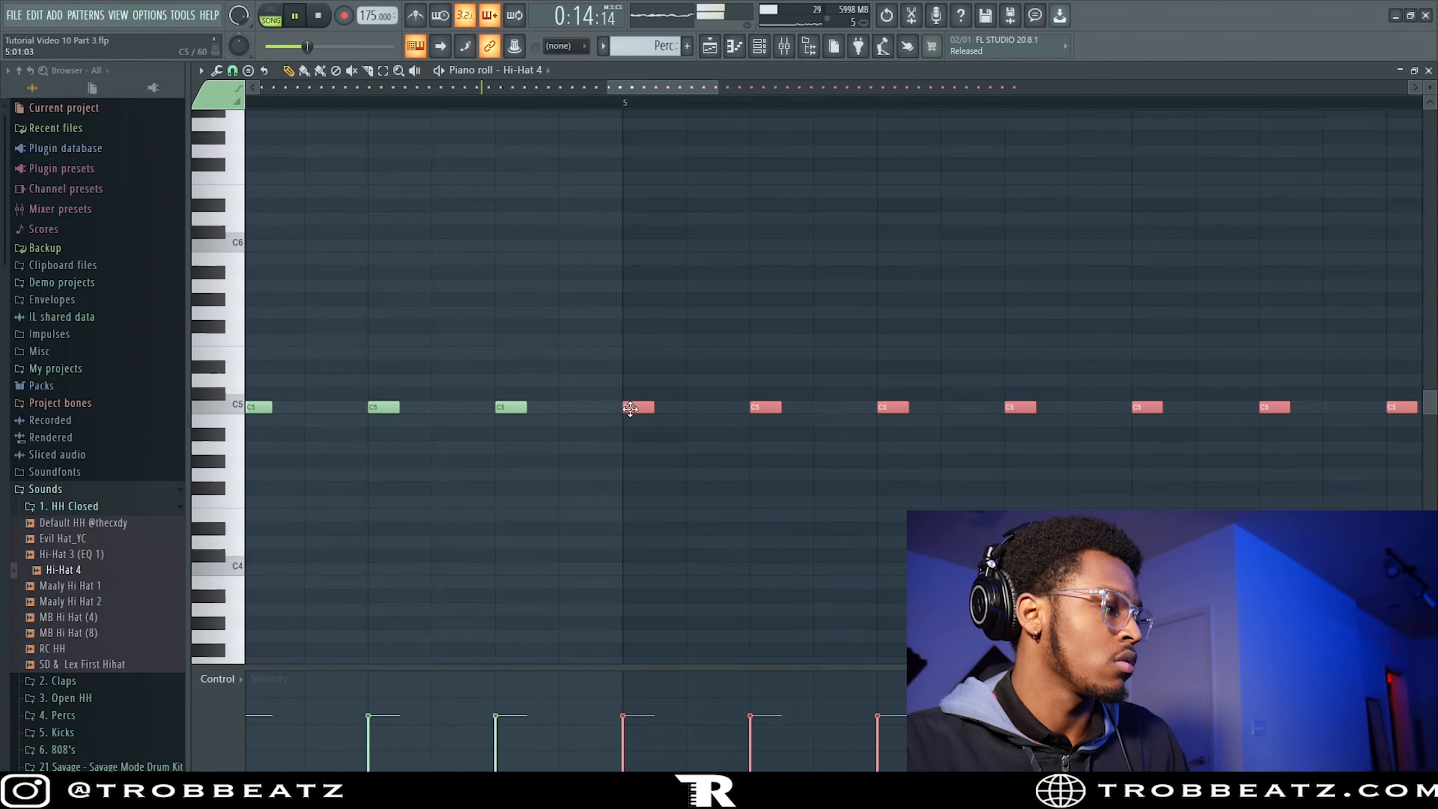
pyautogui.scroll(-6, 758, 305)
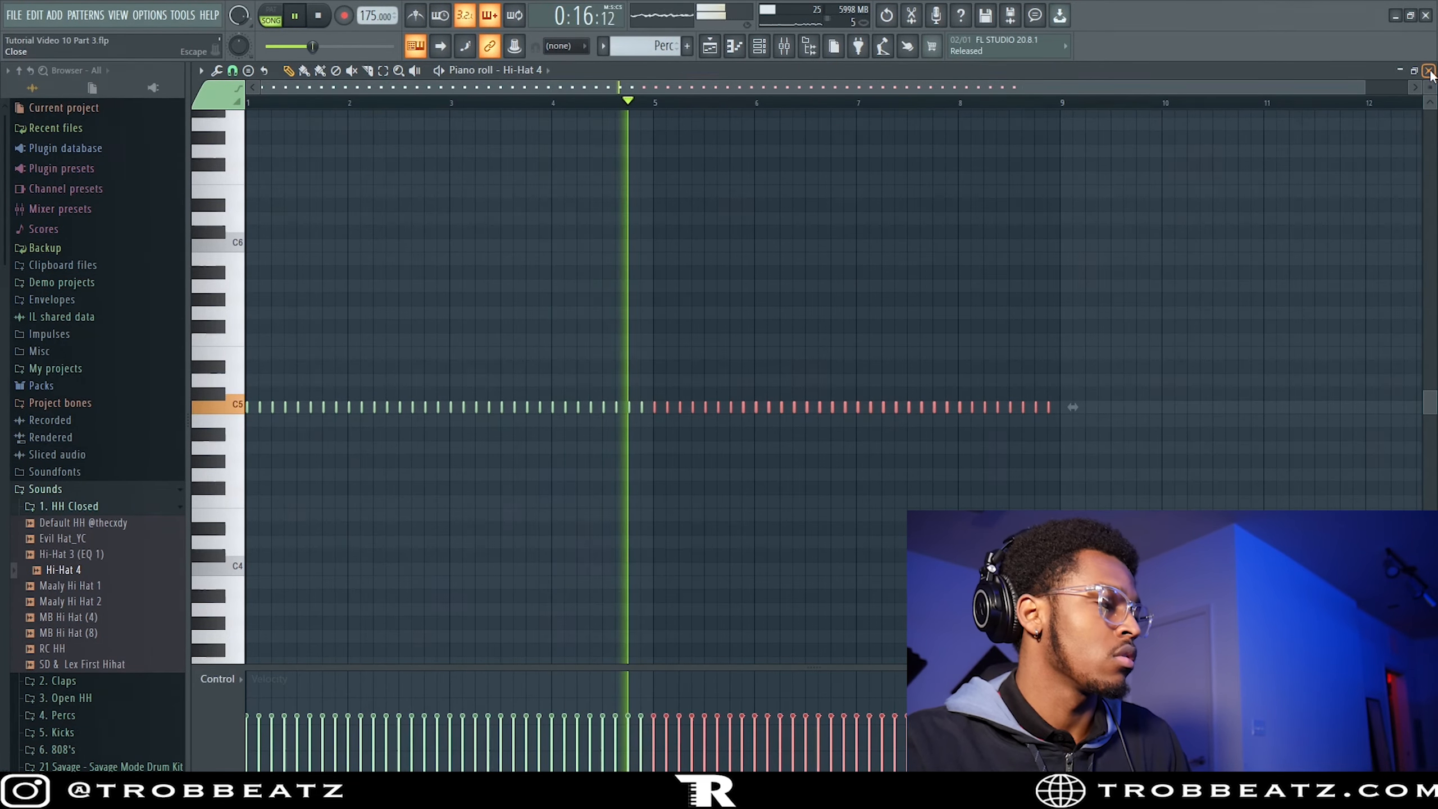
pyautogui.click(1430, 71)
# Add Clap 5 (2) from the Claps folder as a new channel and place C5 claps on beat 3 of bars 1 to 8.
pyautogui.click(93, 512)
pyautogui.click(88, 523)
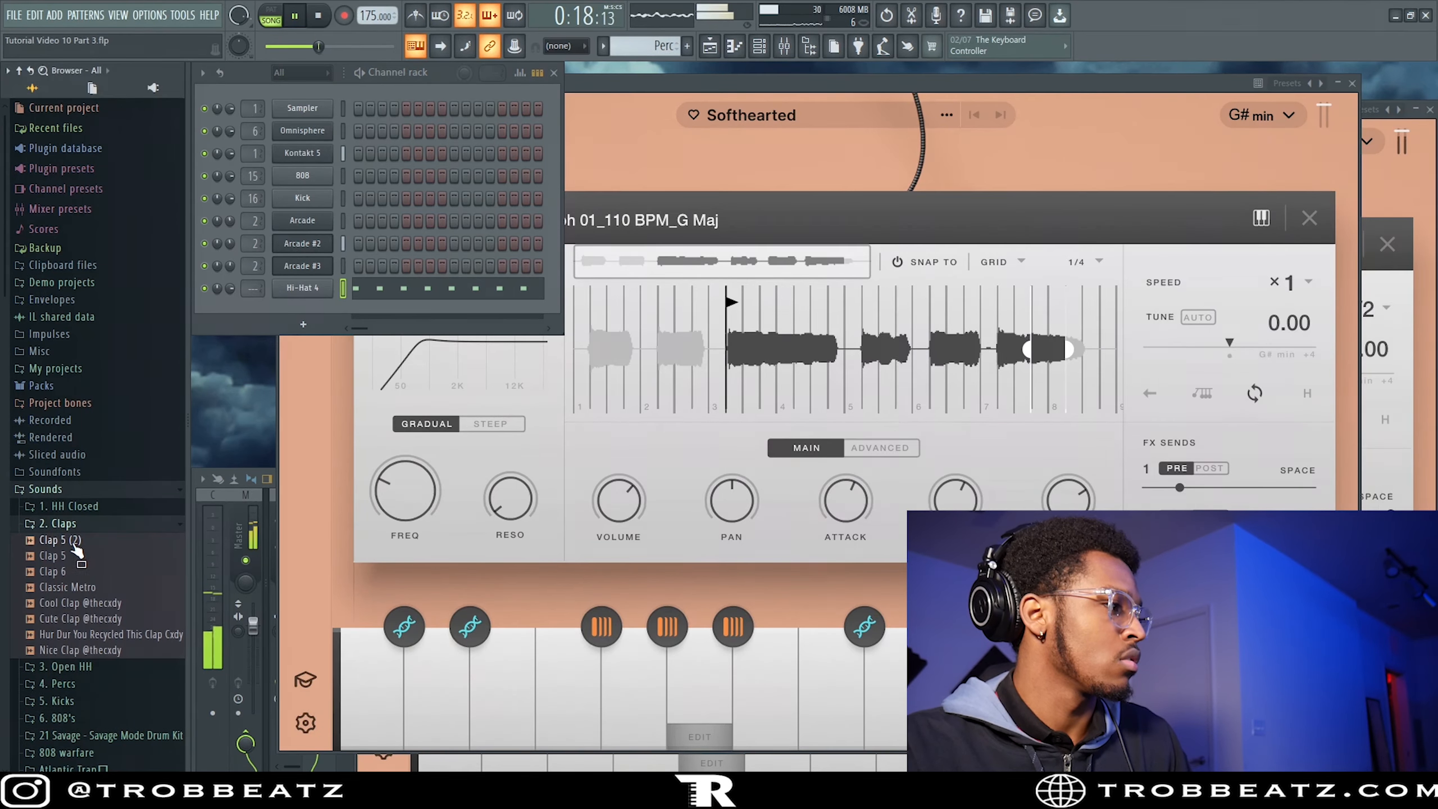
pyautogui.moveTo(294, 313); pyautogui.dragTo(297, 313)
pyautogui.rightClick(331, 310)
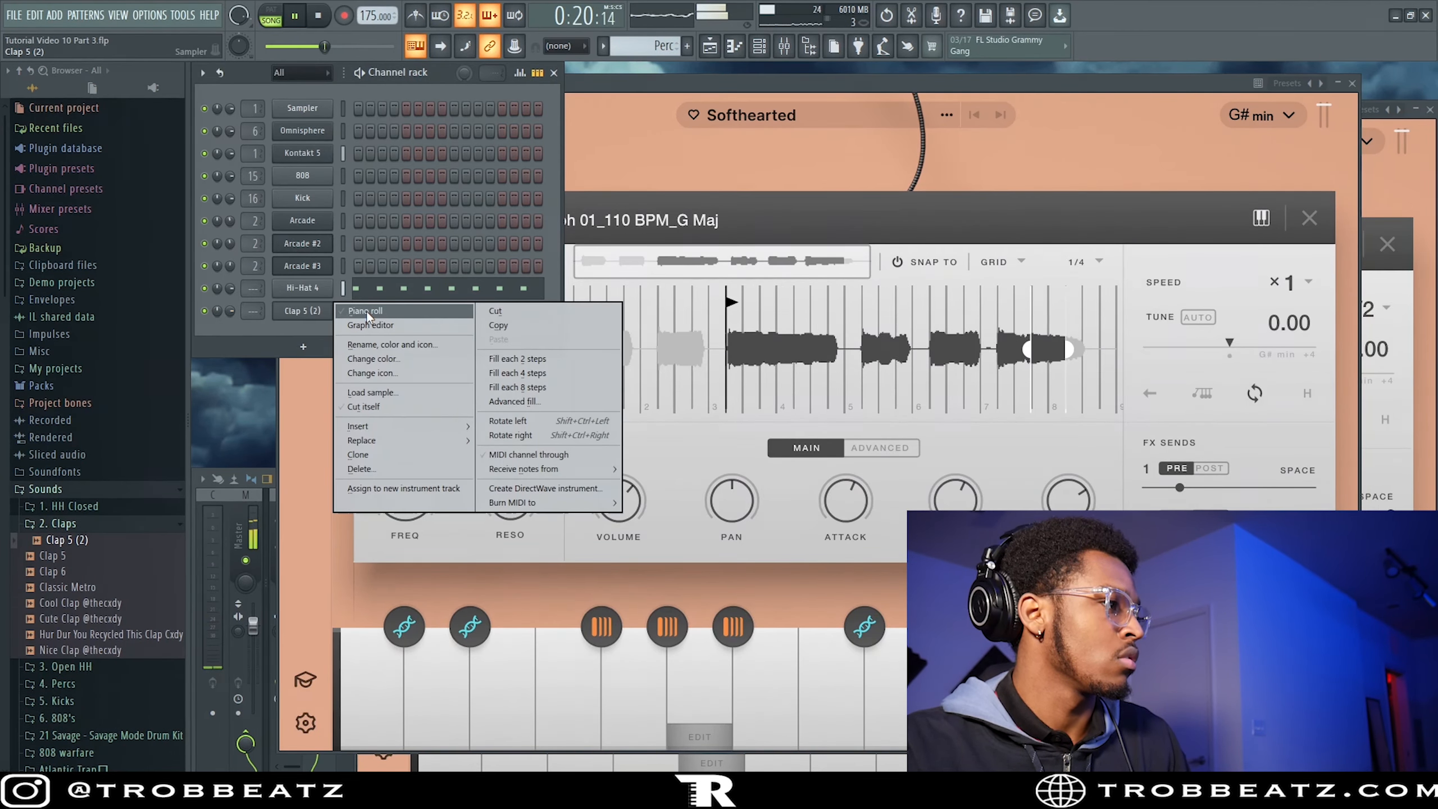
pyautogui.click(367, 312)
pyautogui.click(202, 70)
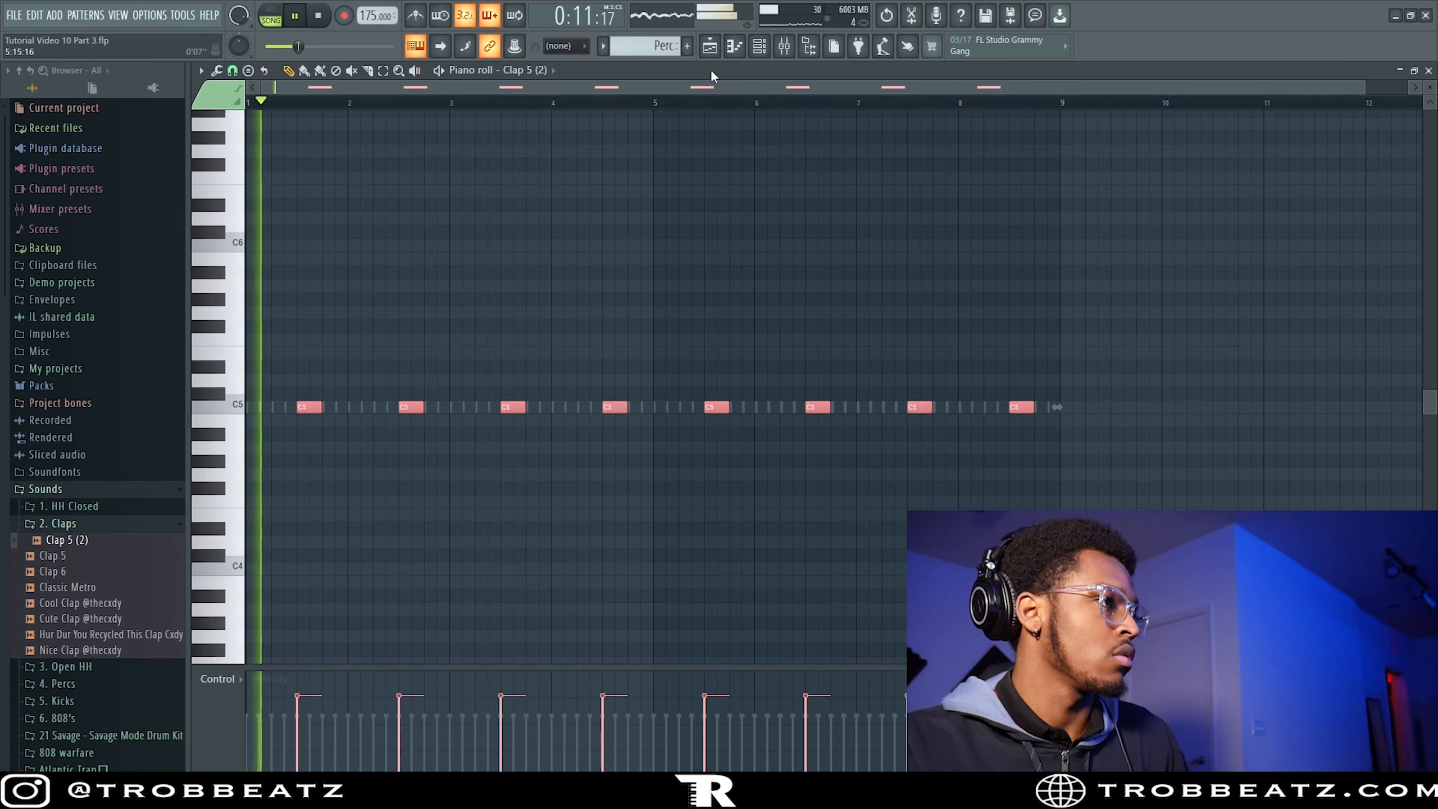
# Replace the long Perc clip at bar 17 on Track 7 with copies of the bar 9 clip at bars 17 and 25.
pyautogui.click(709, 45)
pyautogui.moveTo(738, 329); pyautogui.dragTo(737, 368)
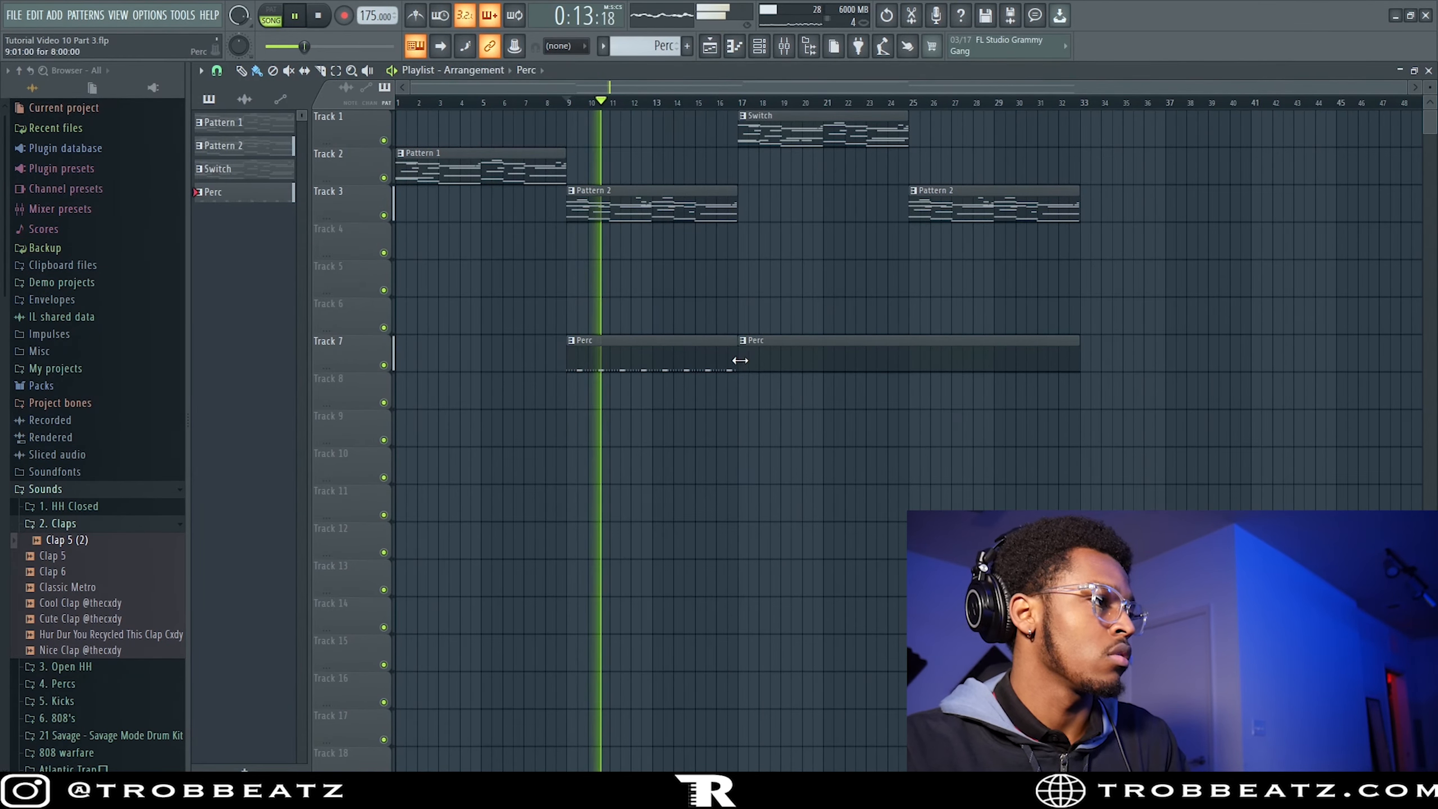
pyautogui.rightClick(747, 361)
pyautogui.keyDown('ctrl'); pyautogui.click(701, 357); pyautogui.keyUp('ctrl')
pyautogui.hotkey('ctrl', 'b')
pyautogui.hotkey('ctrl', 'b')
pyautogui.click(1236, 475)
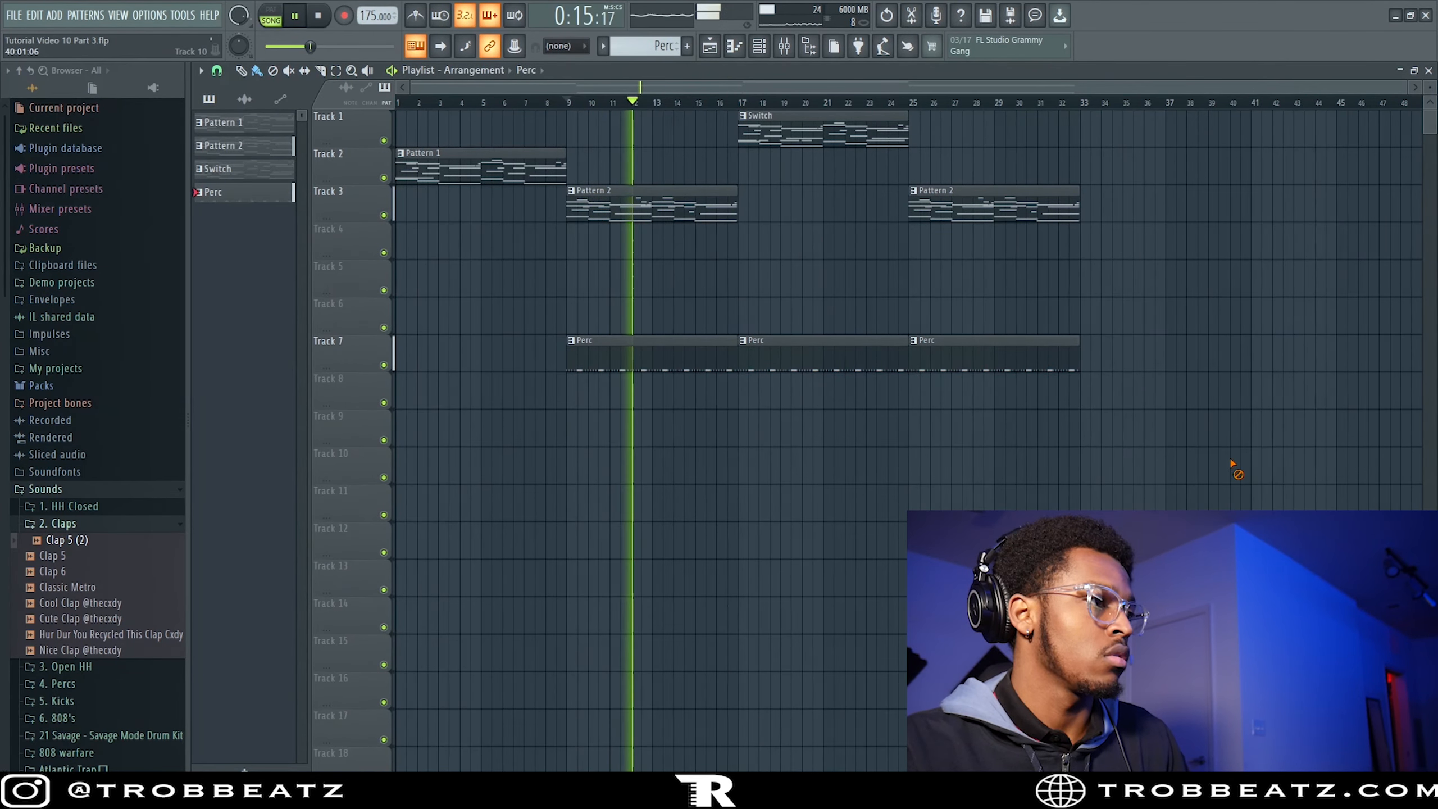
# Return to the channel rack and switch the sample browser from the Claps folder to 3. Open HH.
pyautogui.click(1429, 70)
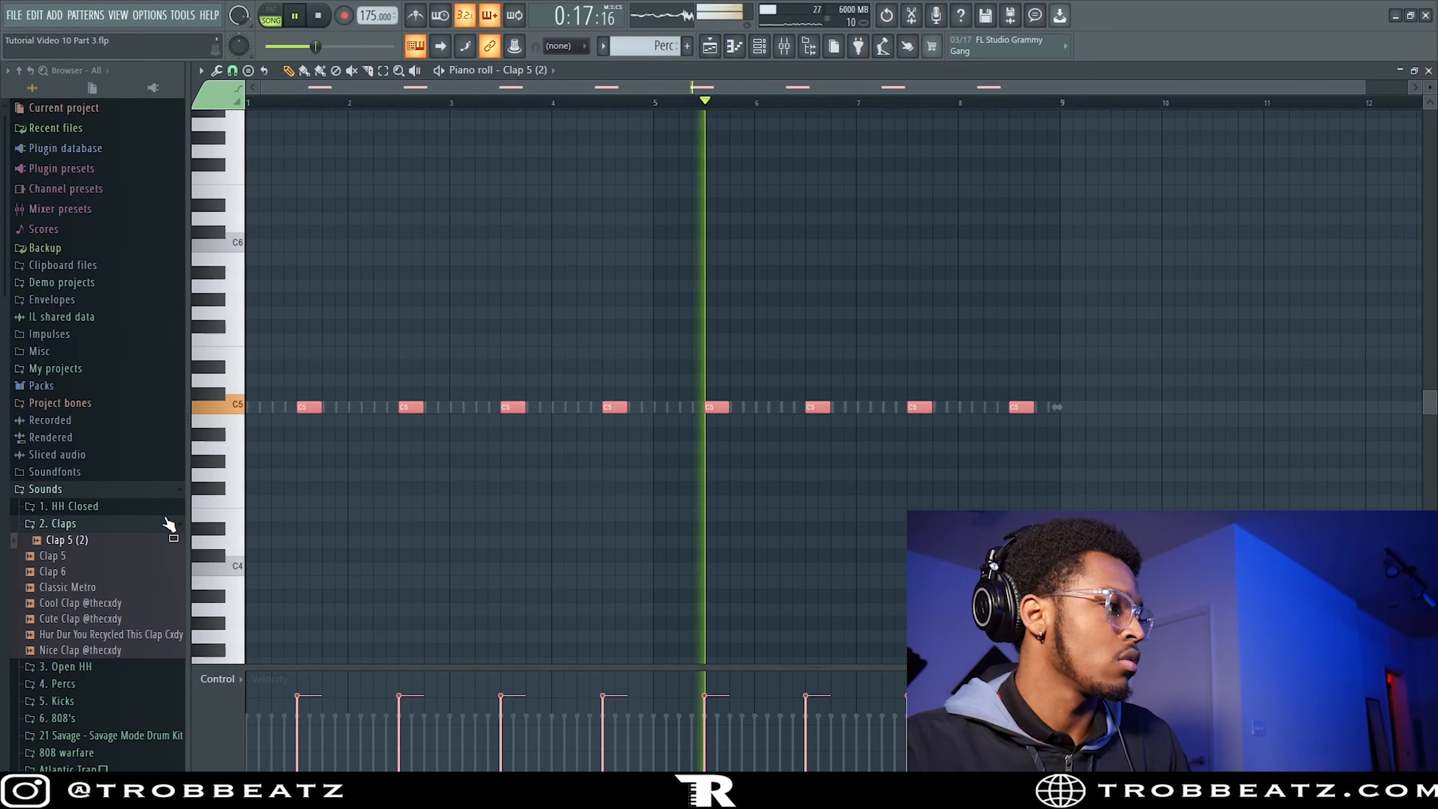
pyautogui.click(167, 523)
pyautogui.click(1431, 69)
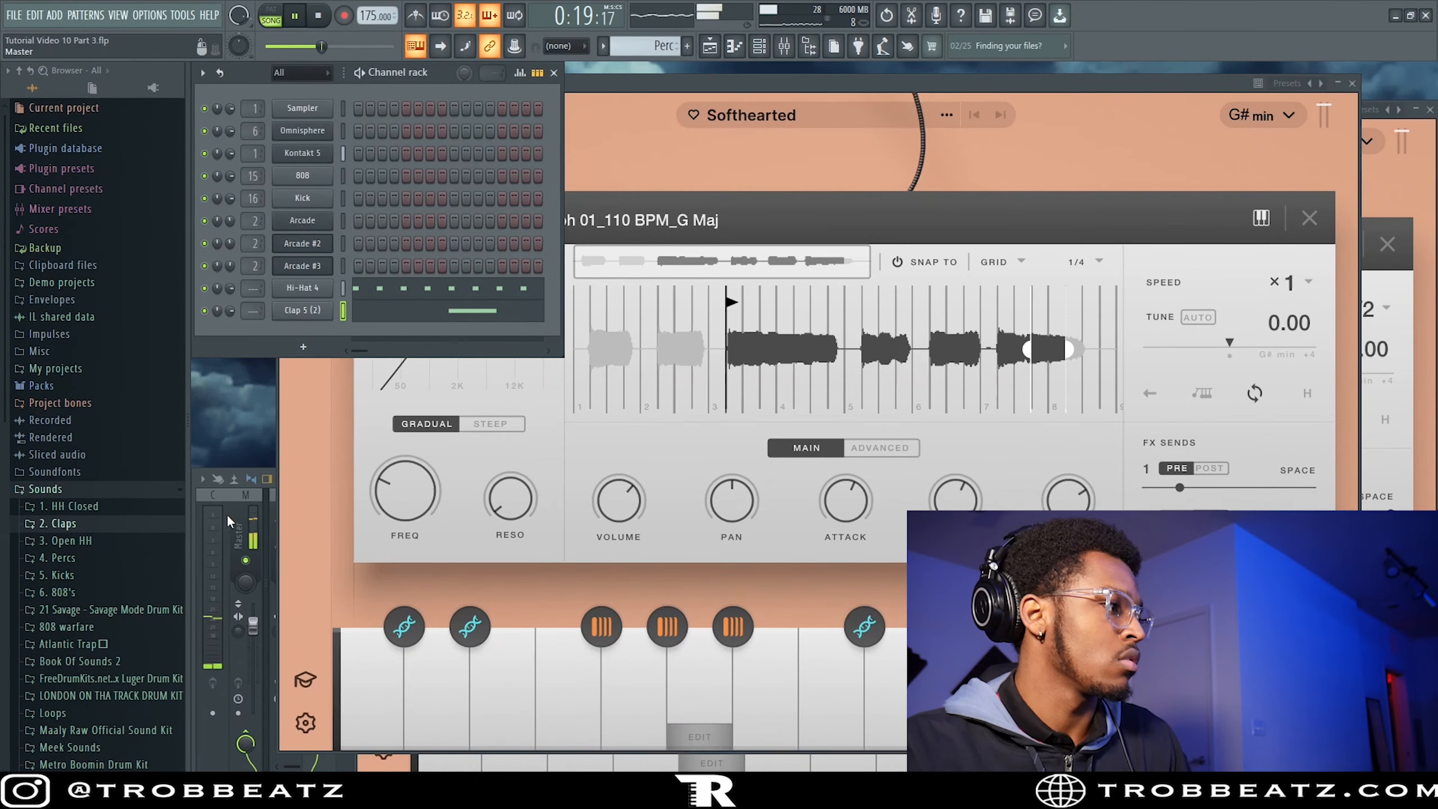
pyautogui.click(150, 541)
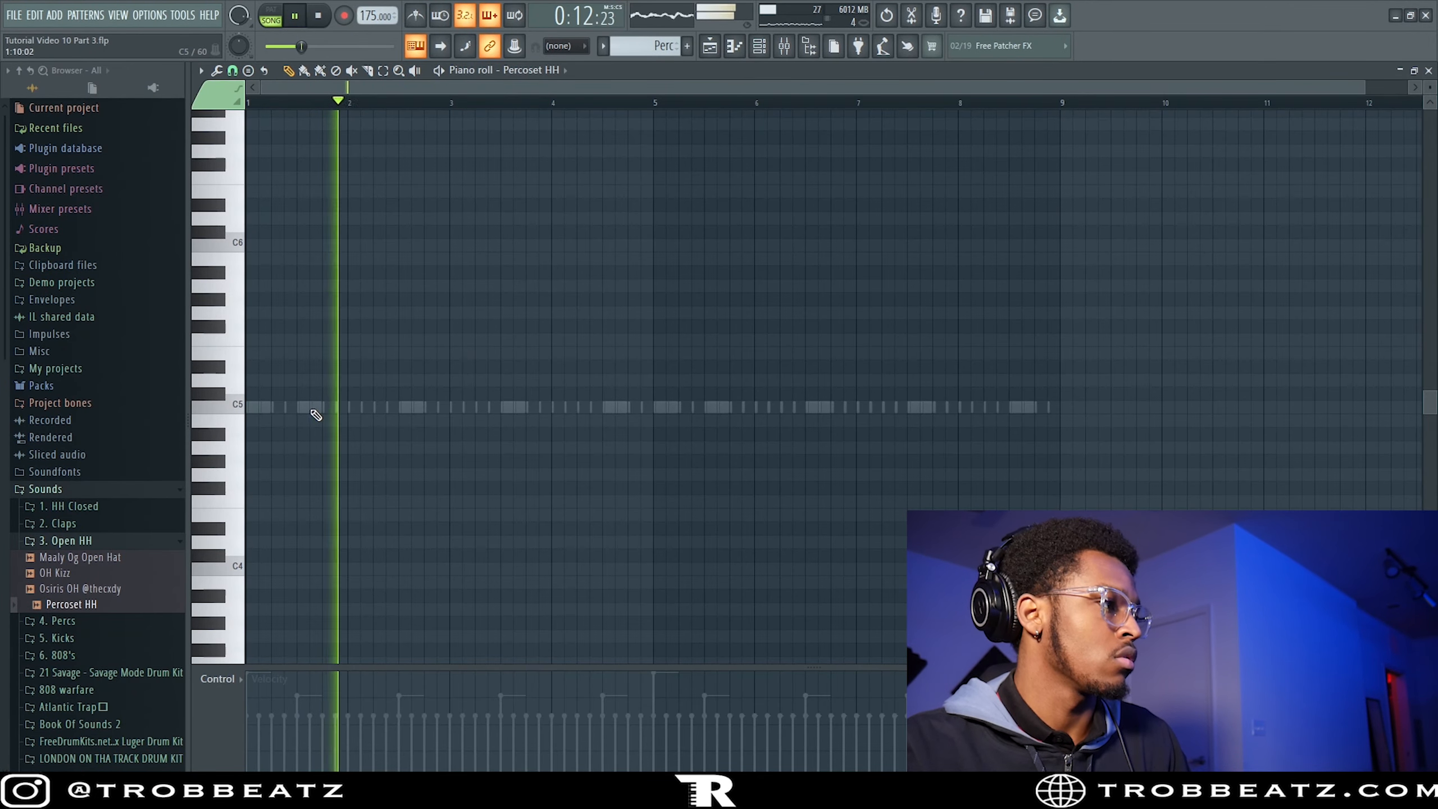
# Add Percoset HH notes on C5 at beat 4 of bar 1, beat 2 of bar 2, early bar 3 and late bar 4.
pyautogui.click(333, 408)
pyautogui.keyDown('ctrl'); pyautogui.scroll(3, 358, 413); pyautogui.keyUp('ctrl')
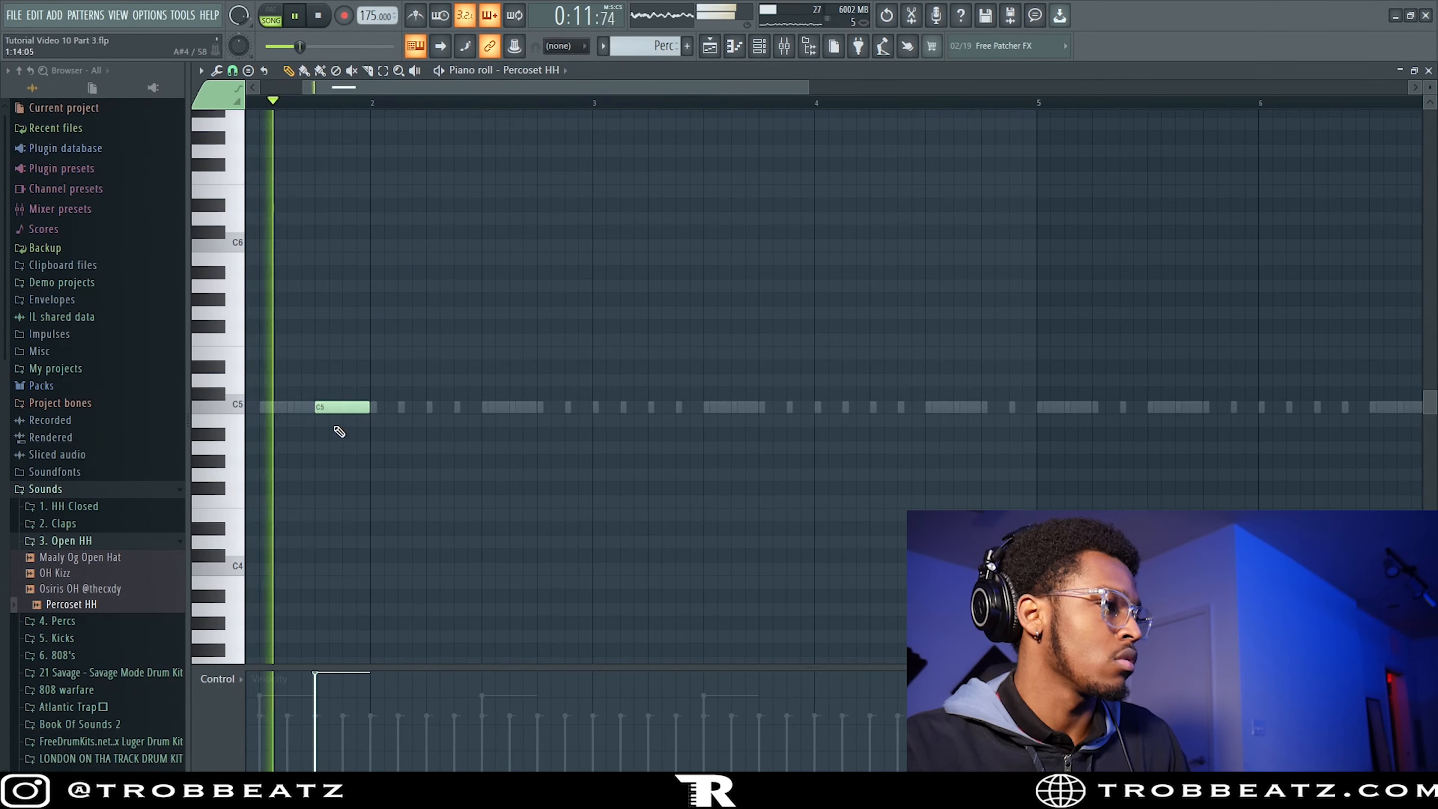
pyautogui.click(431, 408)
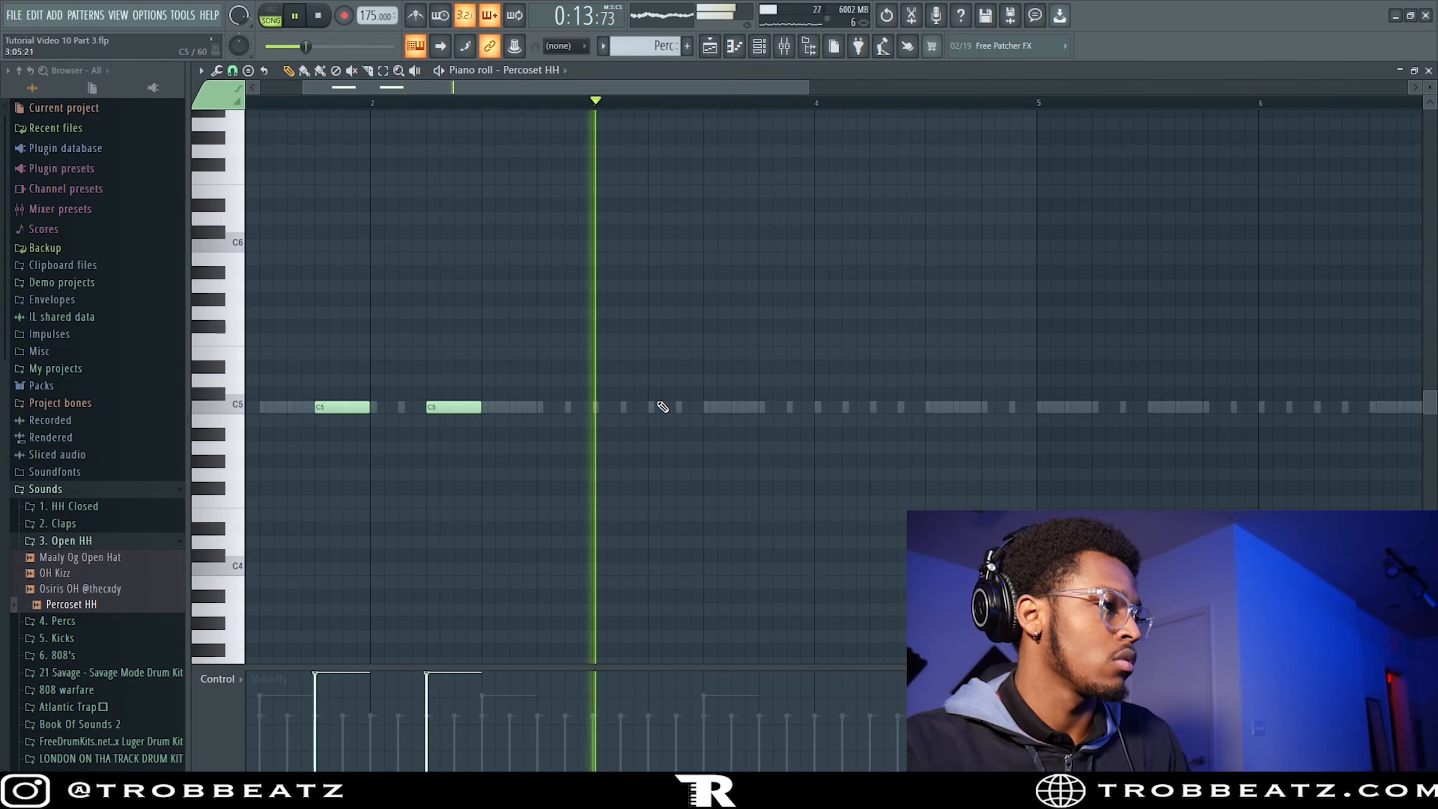
pyautogui.click(629, 408)
pyautogui.click(995, 407)
pyautogui.click(1019, 407)
pyautogui.keyDown('ctrl'); pyautogui.scroll(-3, 1002, 481); pyautogui.keyUp('ctrl')
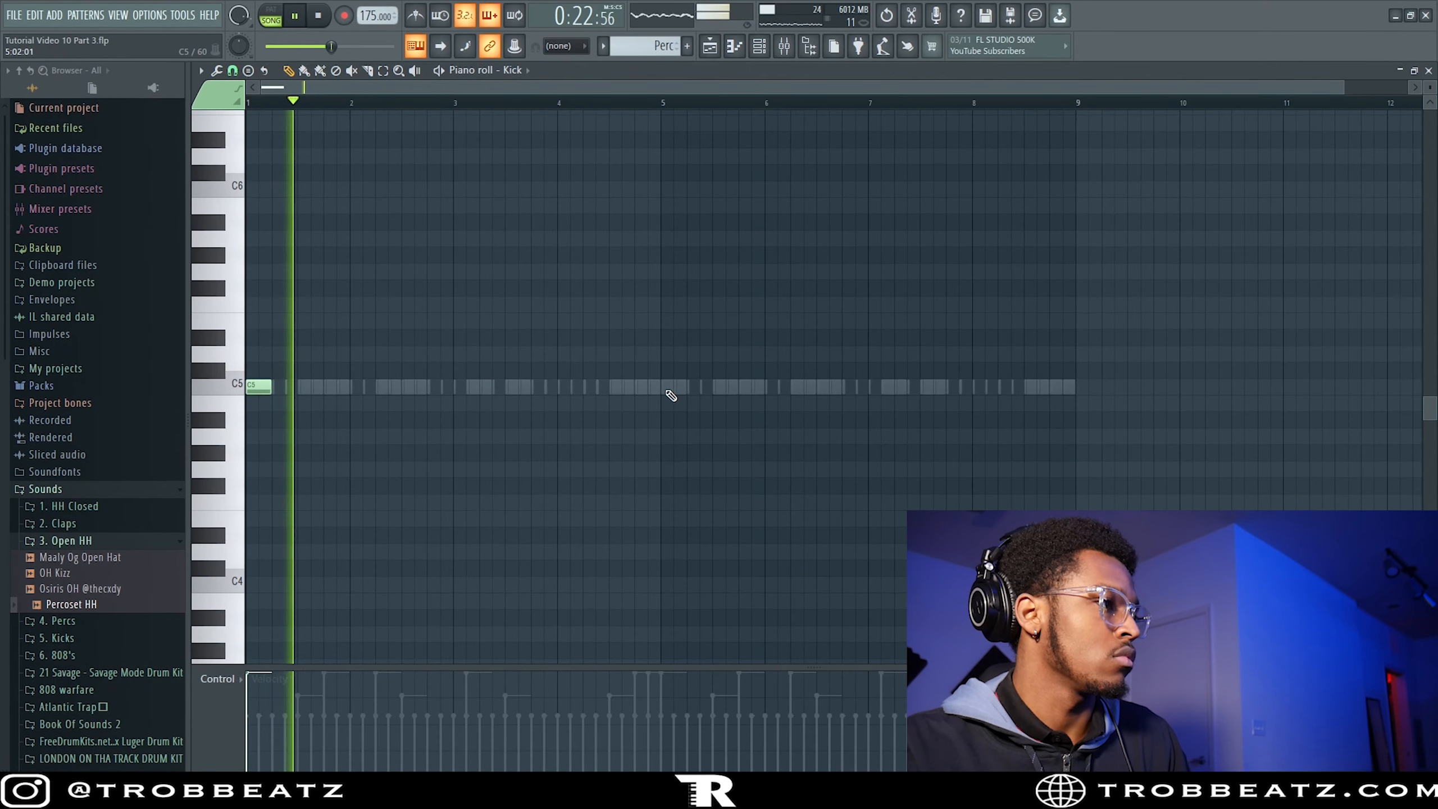
# Add C5 Kick notes at bar 5, just past the middle of bar 2, and at bar 3, and close the piano roll.
pyautogui.click(671, 388)
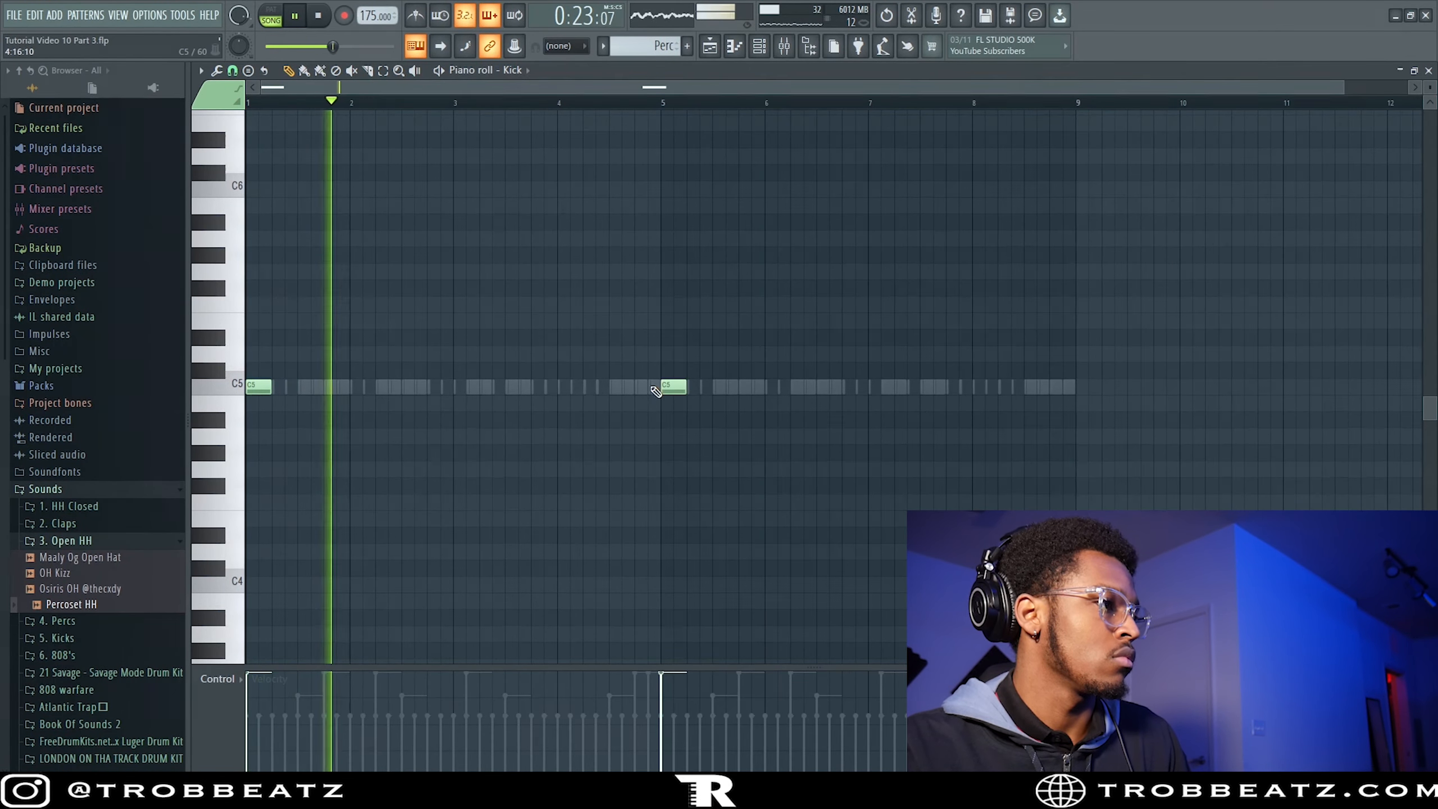
pyautogui.click(436, 389)
pyautogui.moveTo(443, 384); pyautogui.dragTo(418, 385)
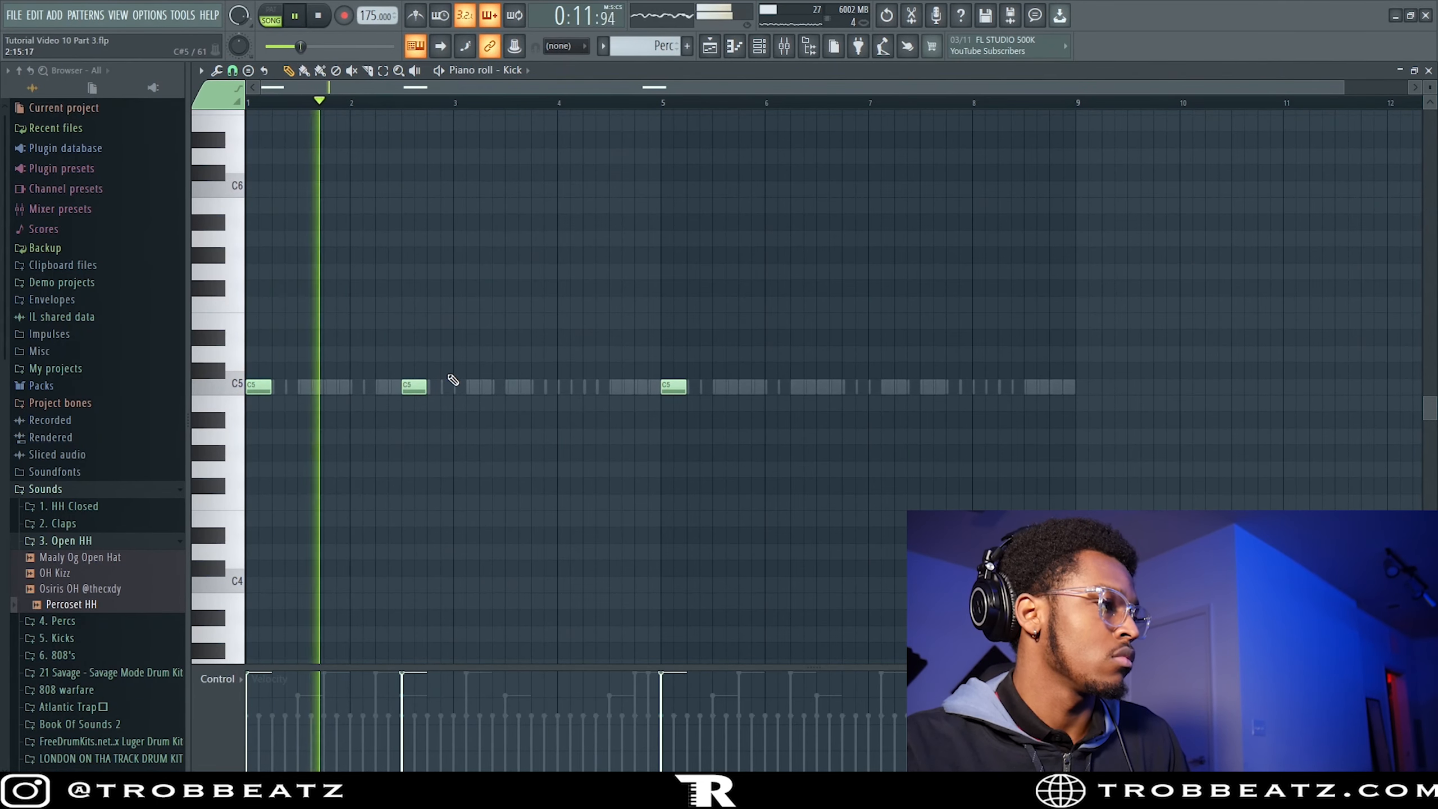
pyautogui.moveTo(414, 387); pyautogui.dragTo(427, 387)
pyautogui.click(464, 388)
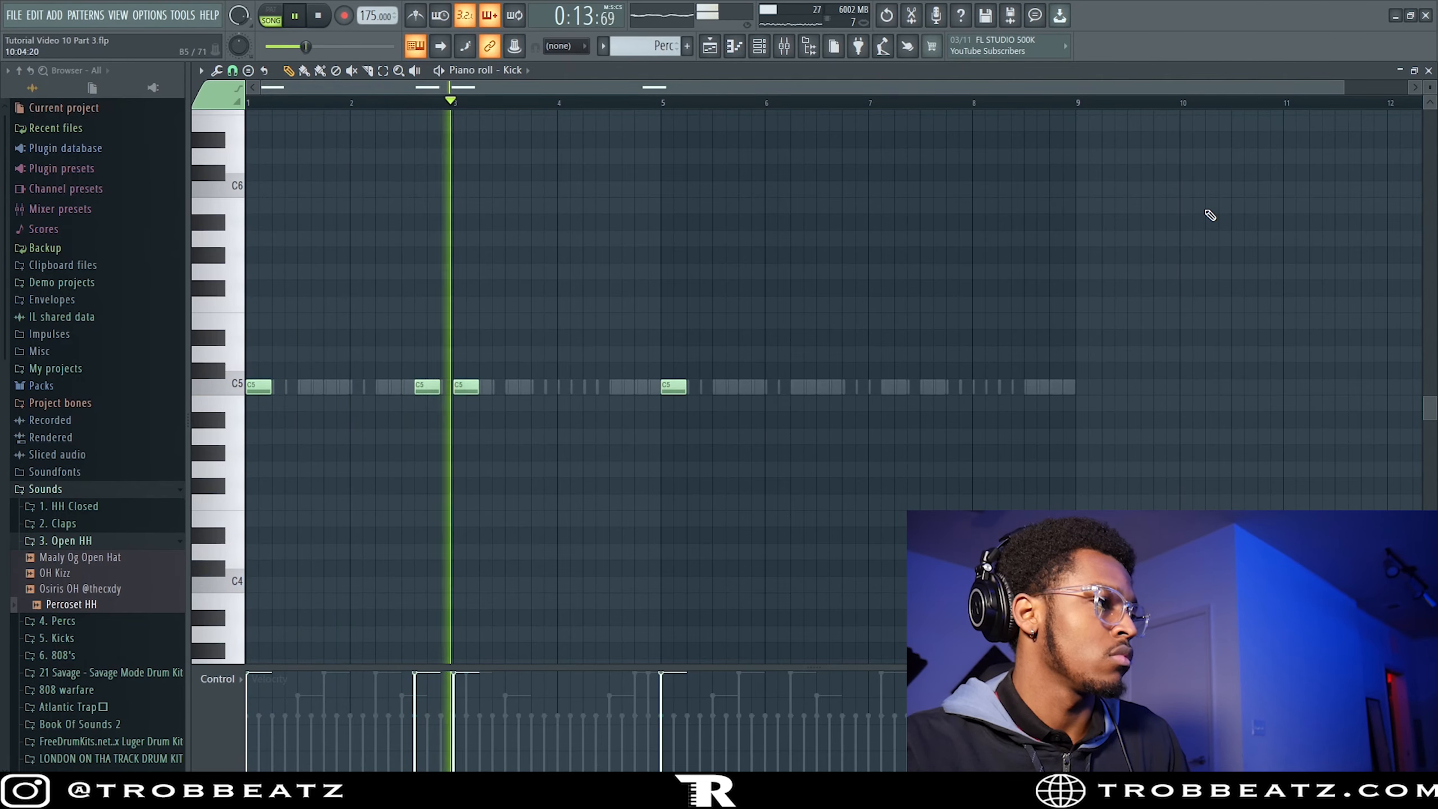
pyautogui.hotkey('ctrl', 'a')
pyautogui.click(1429, 71)
# Open the 808 channel's piano roll and add a G#5 note at bar 1 and an F#5 on beat 2 of bar 2.
pyautogui.rightClick(327, 177)
pyautogui.click(360, 177)
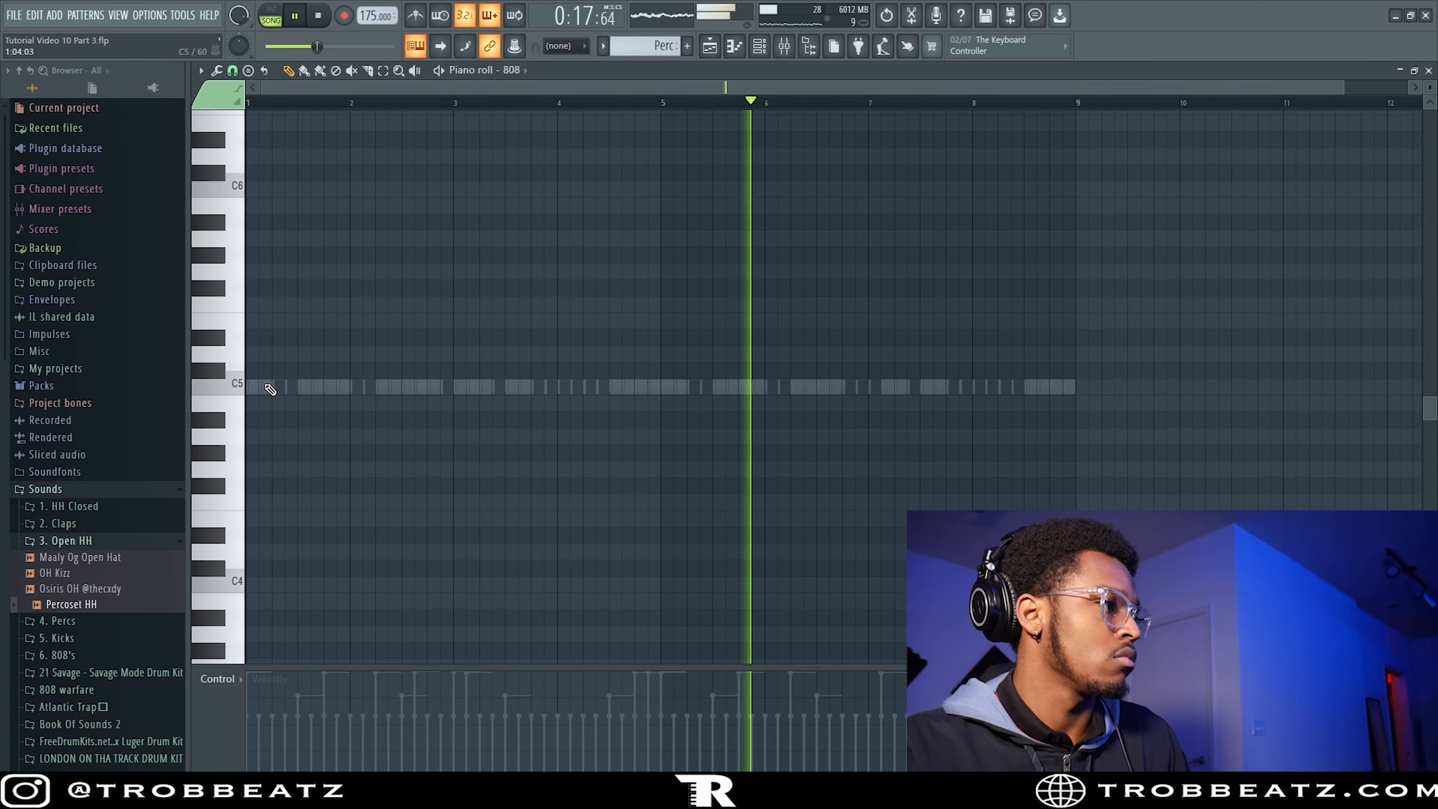
pyautogui.click(252, 255)
pyautogui.hotkey('ctrl', 'a')
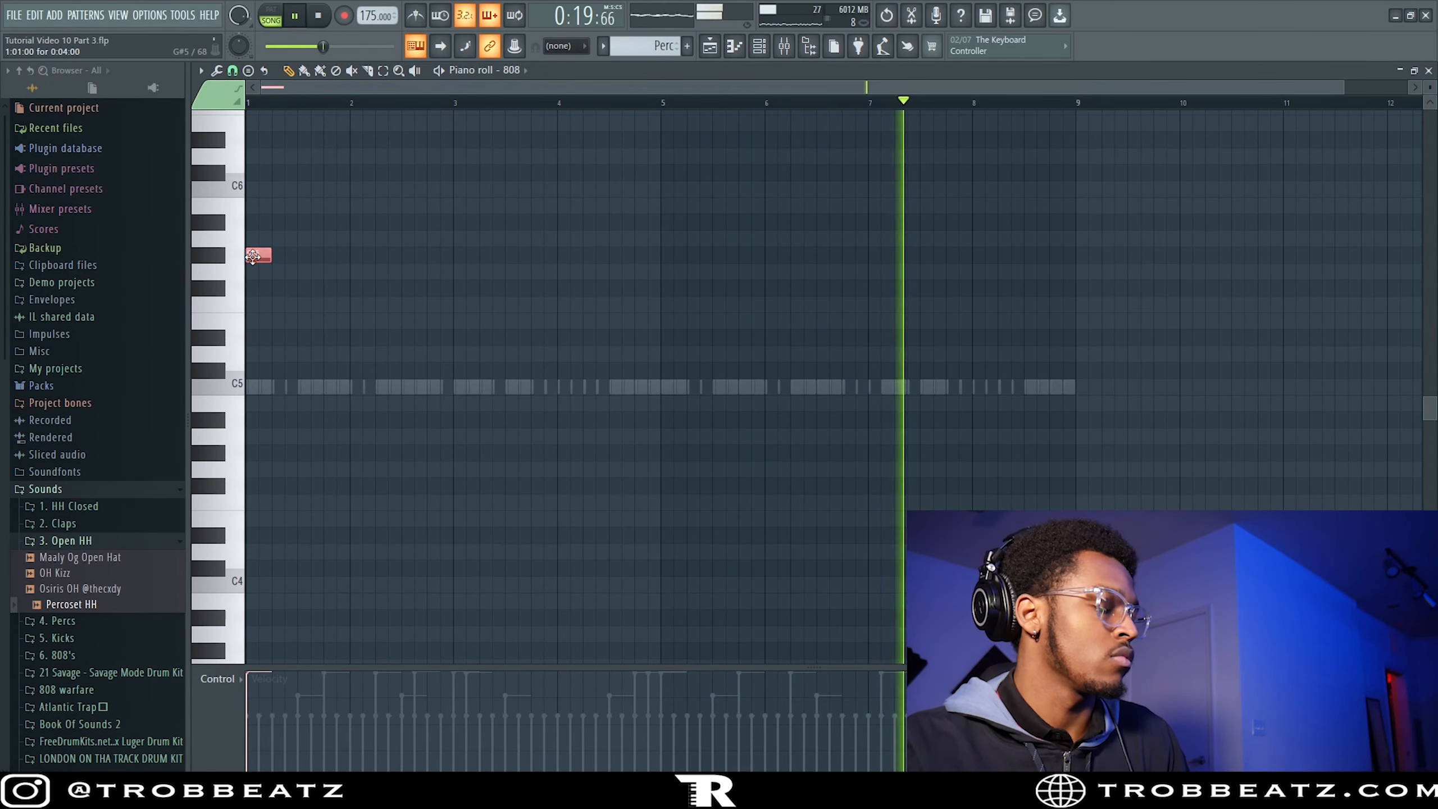
pyautogui.click(385, 271)
pyautogui.click(389, 287)
pyautogui.rightClick(385, 271)
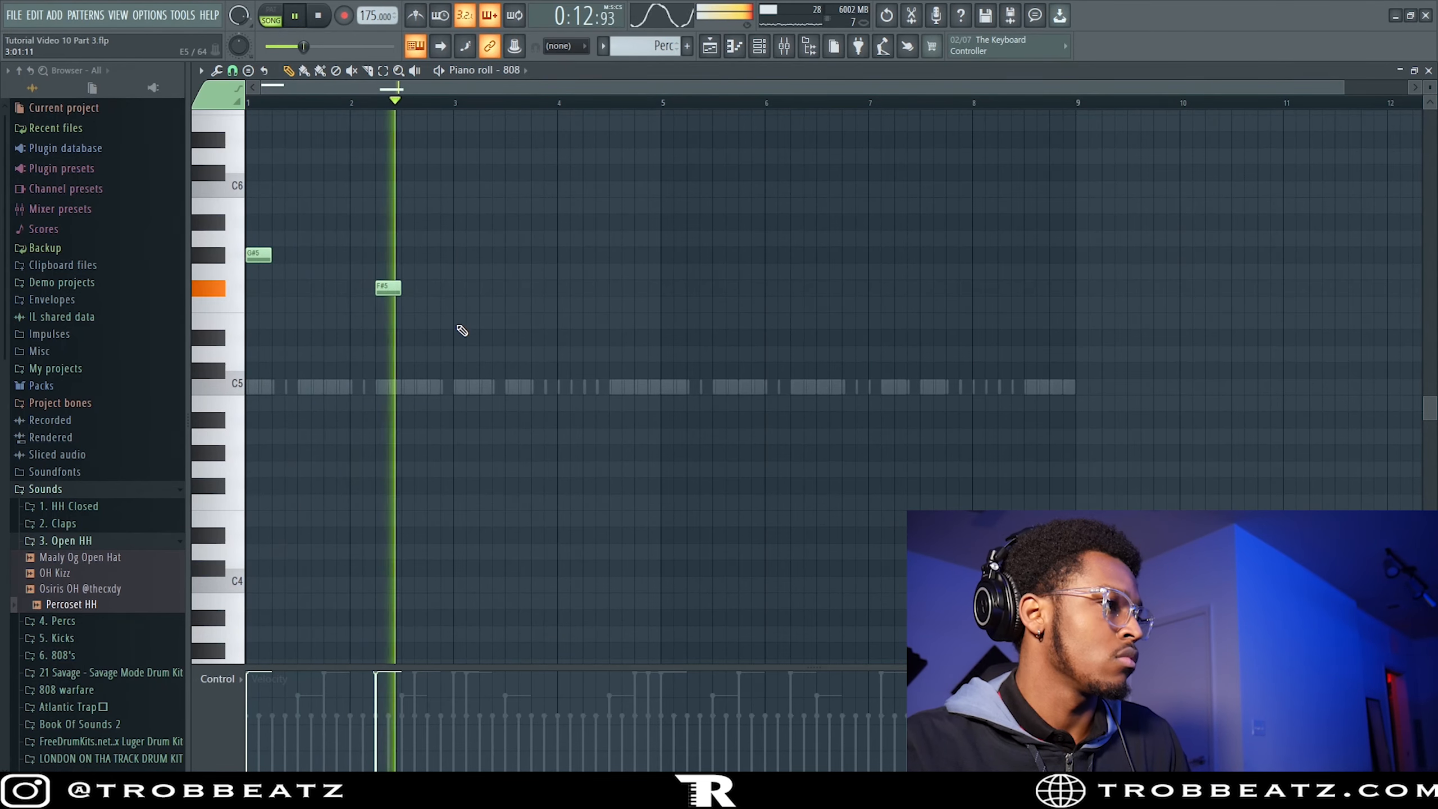
# Add 808 notes on E5 at bar 3, on beat 2 of bar 4, and directly after it.
pyautogui.click(454, 337)
pyautogui.keyDown('ctrl'); pyautogui.click(474, 339); pyautogui.keyUp('ctrl')
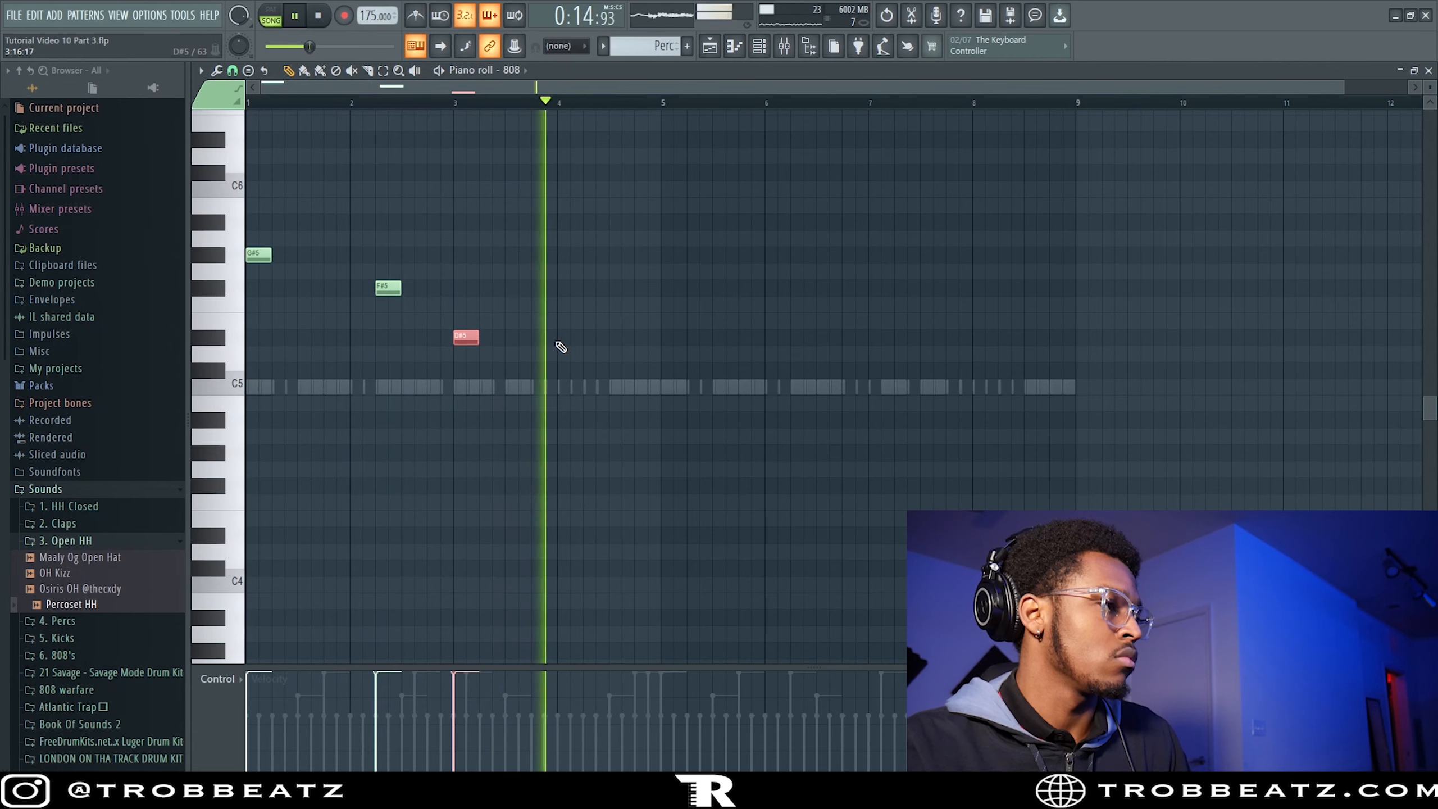
pyautogui.click(621, 321)
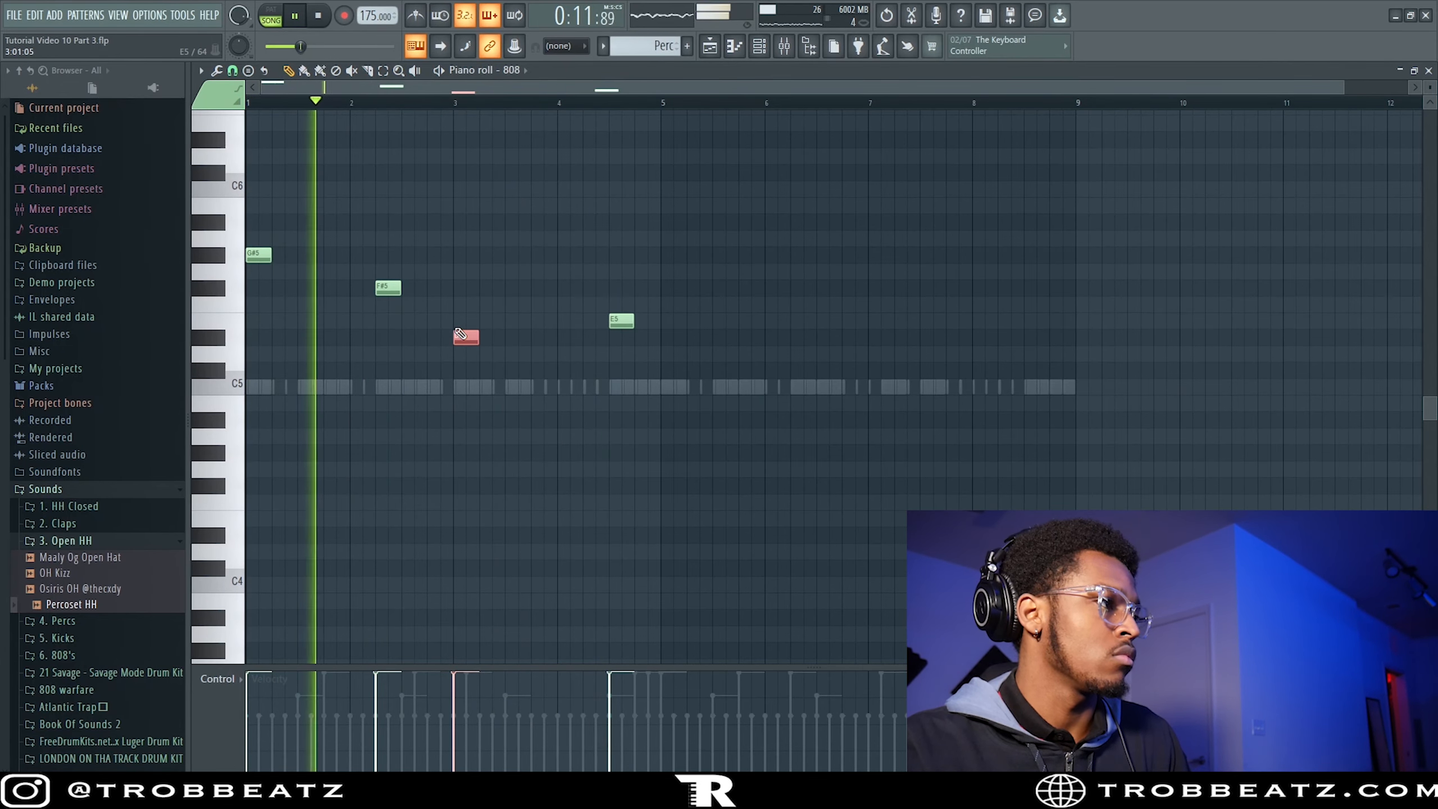
pyautogui.moveTo(466, 336); pyautogui.dragTo(473, 322)
pyautogui.keyDown('ctrl'); pyautogui.click(507, 333); pyautogui.keyUp('ctrl')
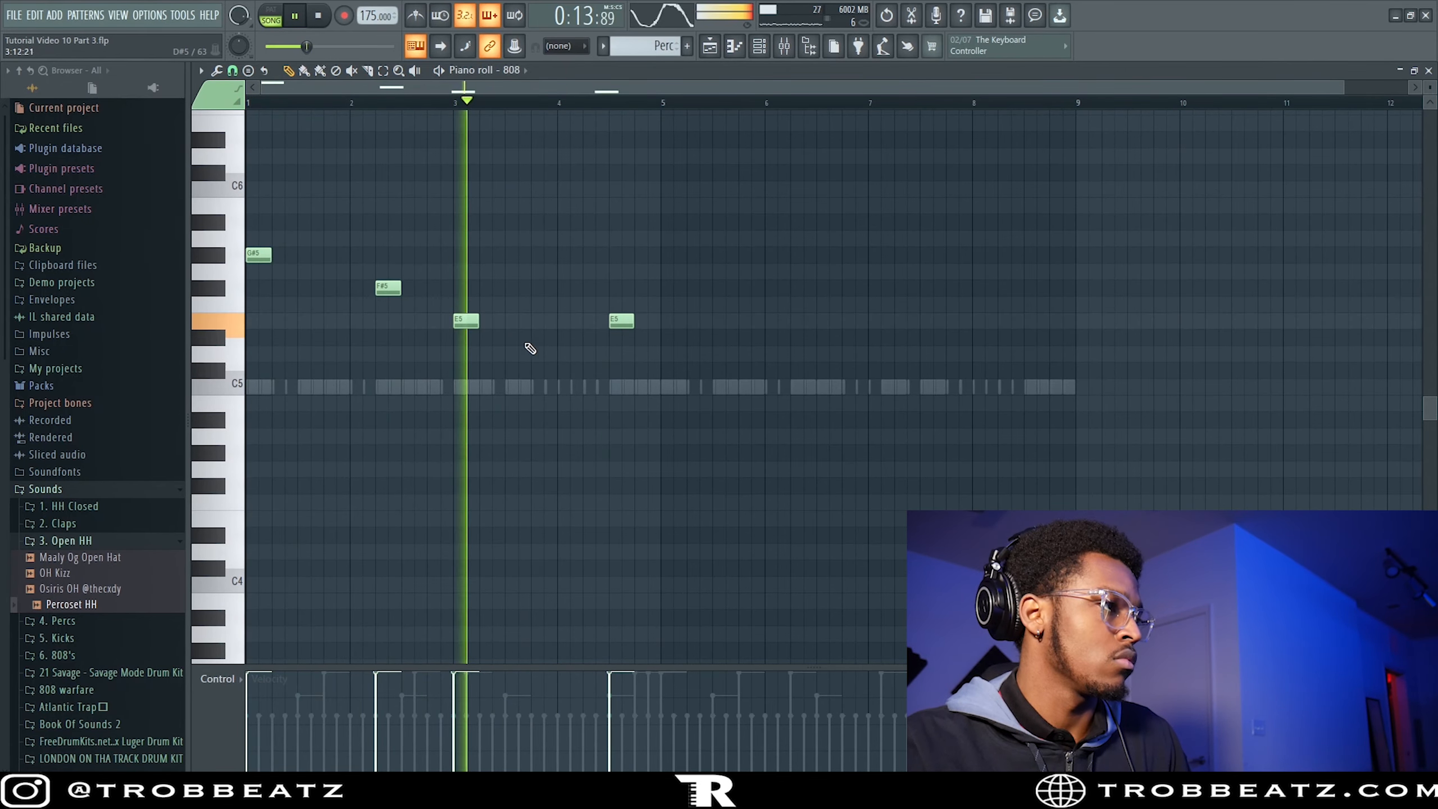
pyautogui.click(586, 321)
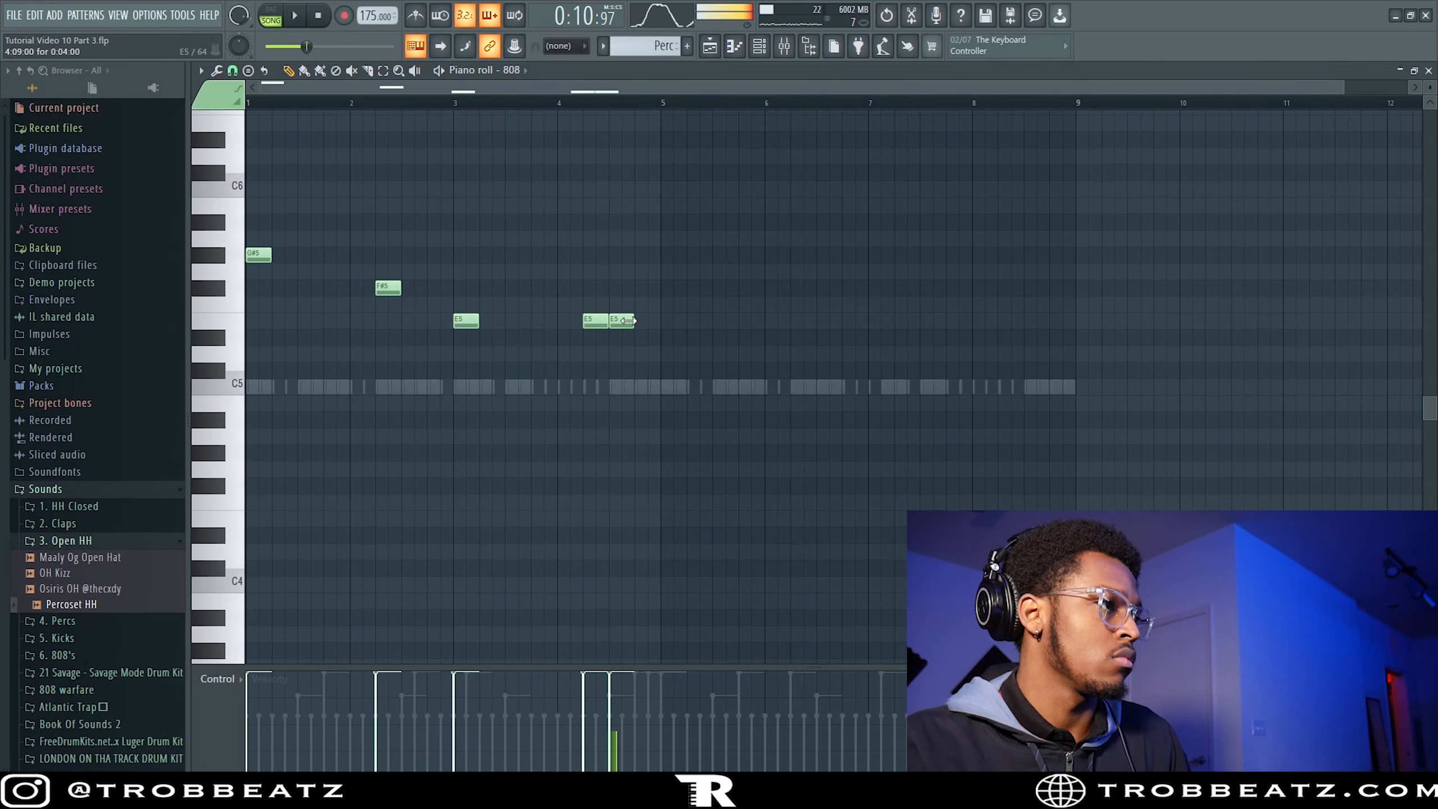
# Duplicate the four-bar 808 phrase to bar 5 and add a short B5 note at the end of bar 8.
pyautogui.press('space')
pyautogui.hotkey('ctrl', 'a')
pyautogui.hotkey('ctrl', 'b')
pyautogui.hotkey('ctrl', 'd')
pyautogui.click(1075, 205)
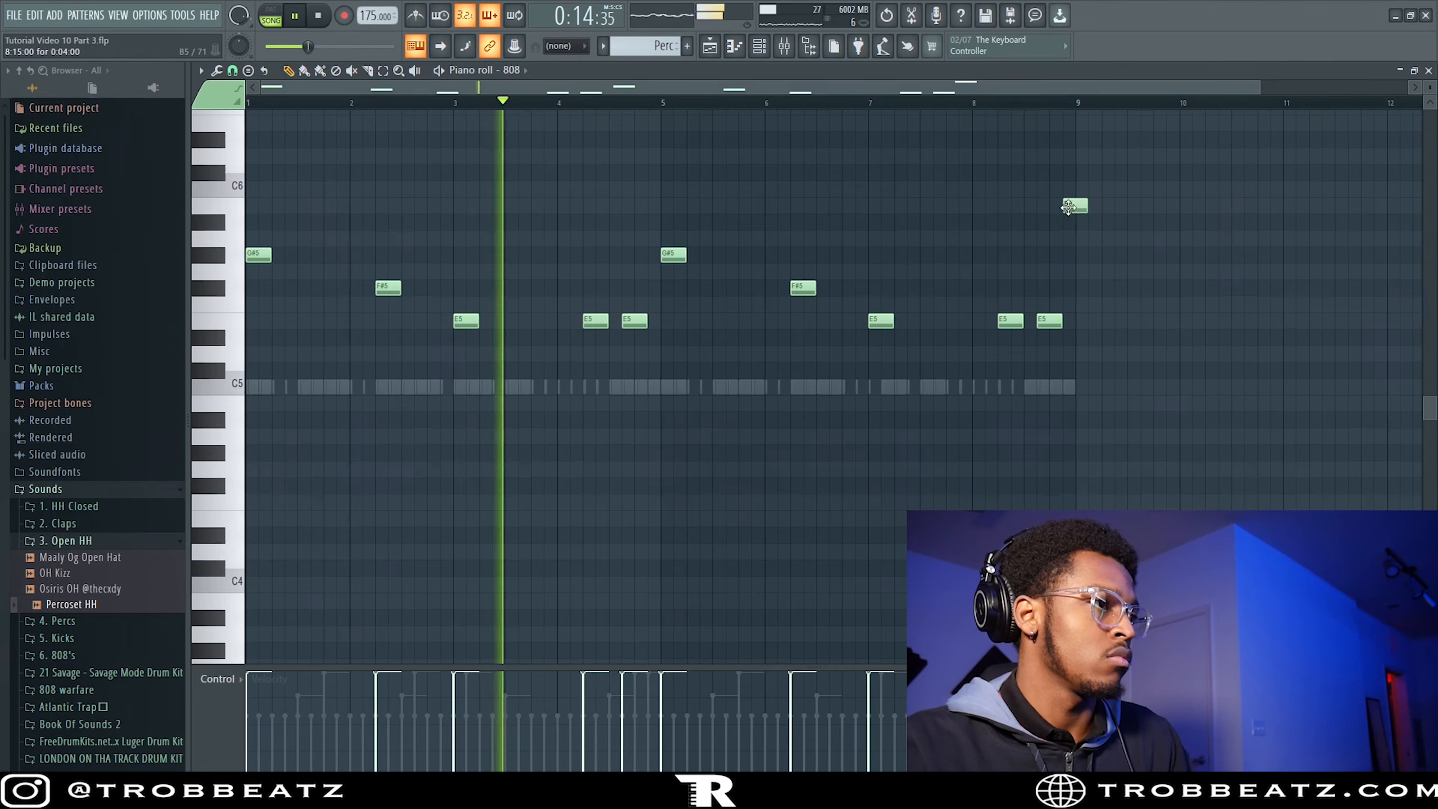
pyautogui.moveTo(1082, 207); pyautogui.dragTo(1075, 207)
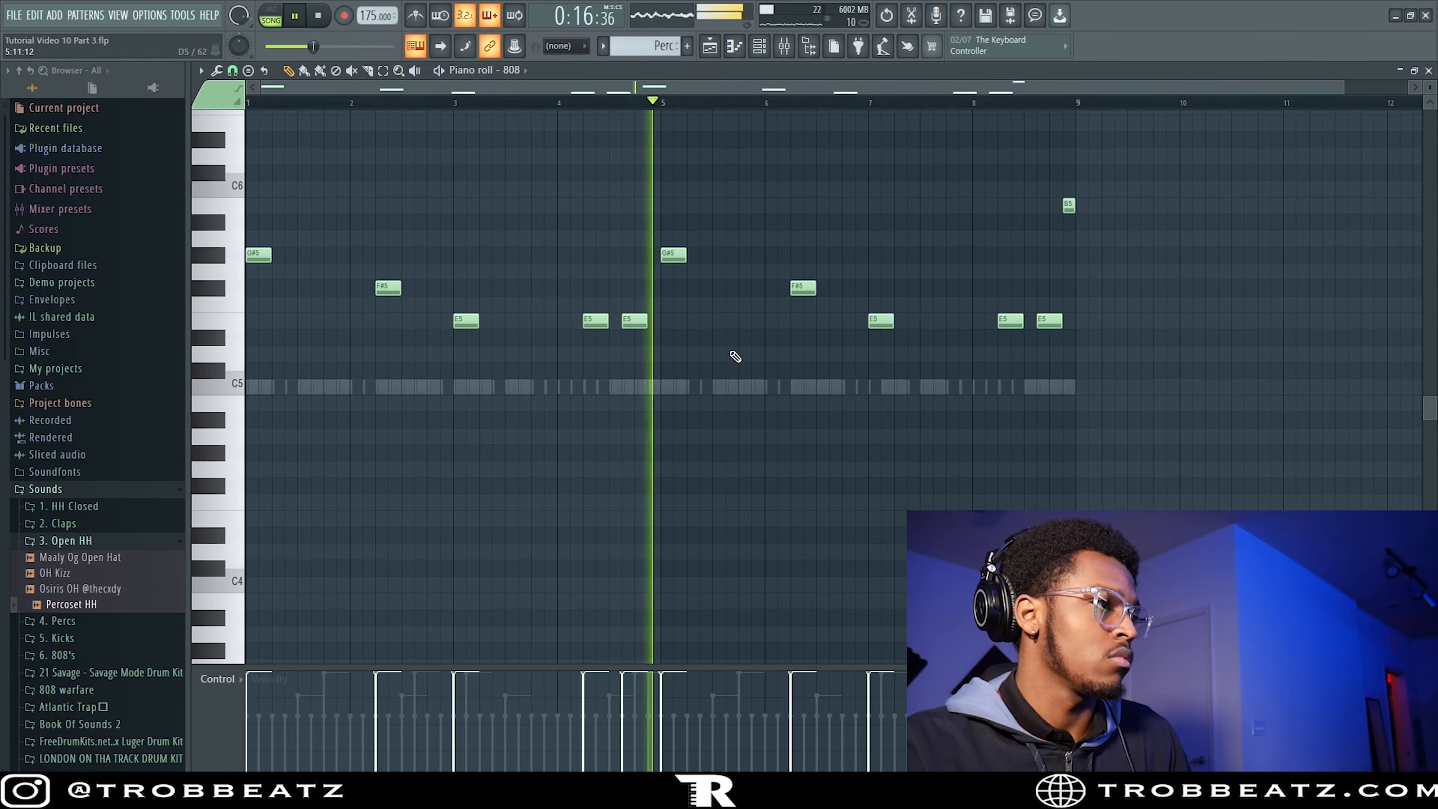
# Transpose all the 808 notes down one octave, extend each one to meet the next, and close the piano roll.
pyautogui.hotkey('ctrl', 'Down')
pyautogui.hotkey('ctrl', 'l')
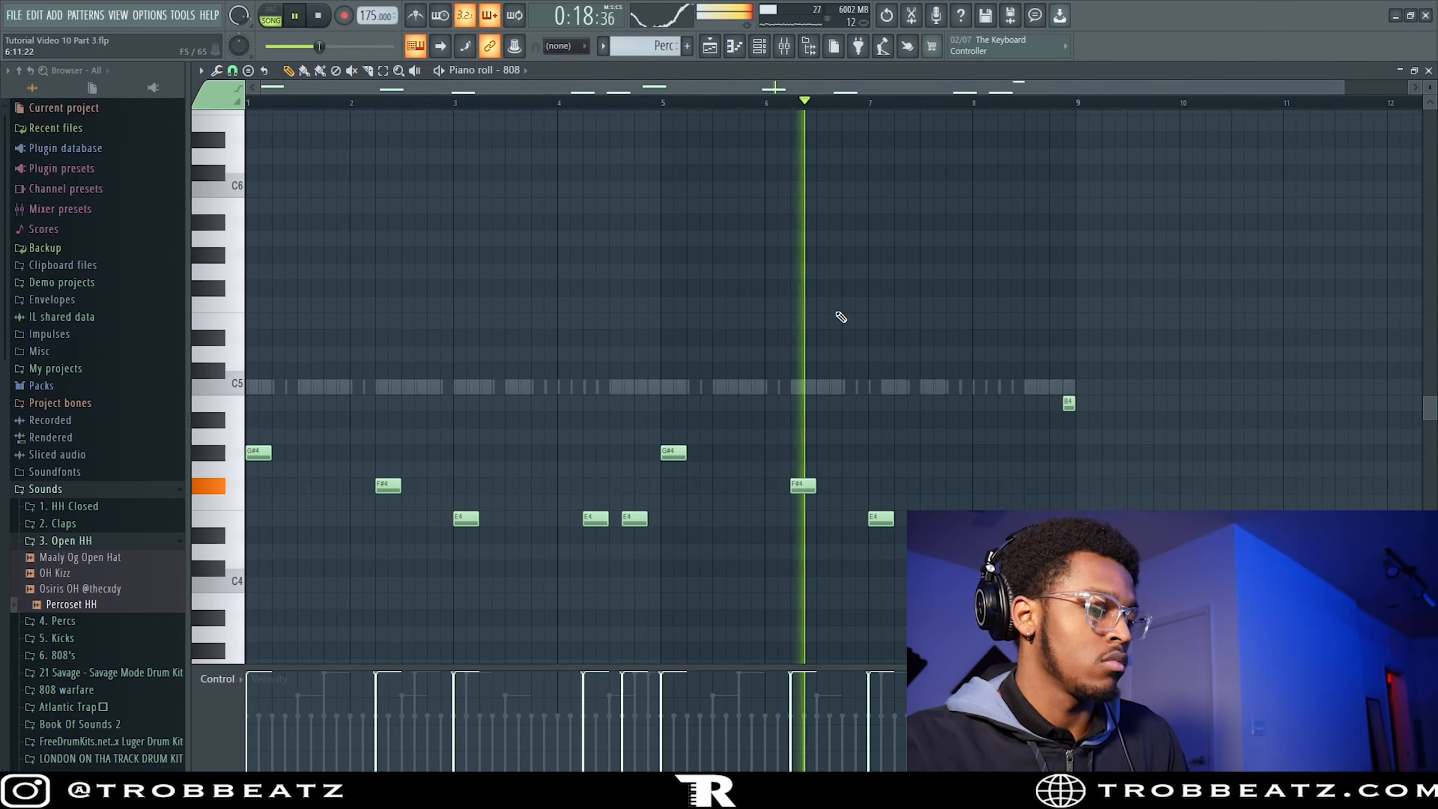
pyautogui.scroll(-2, 980, 369)
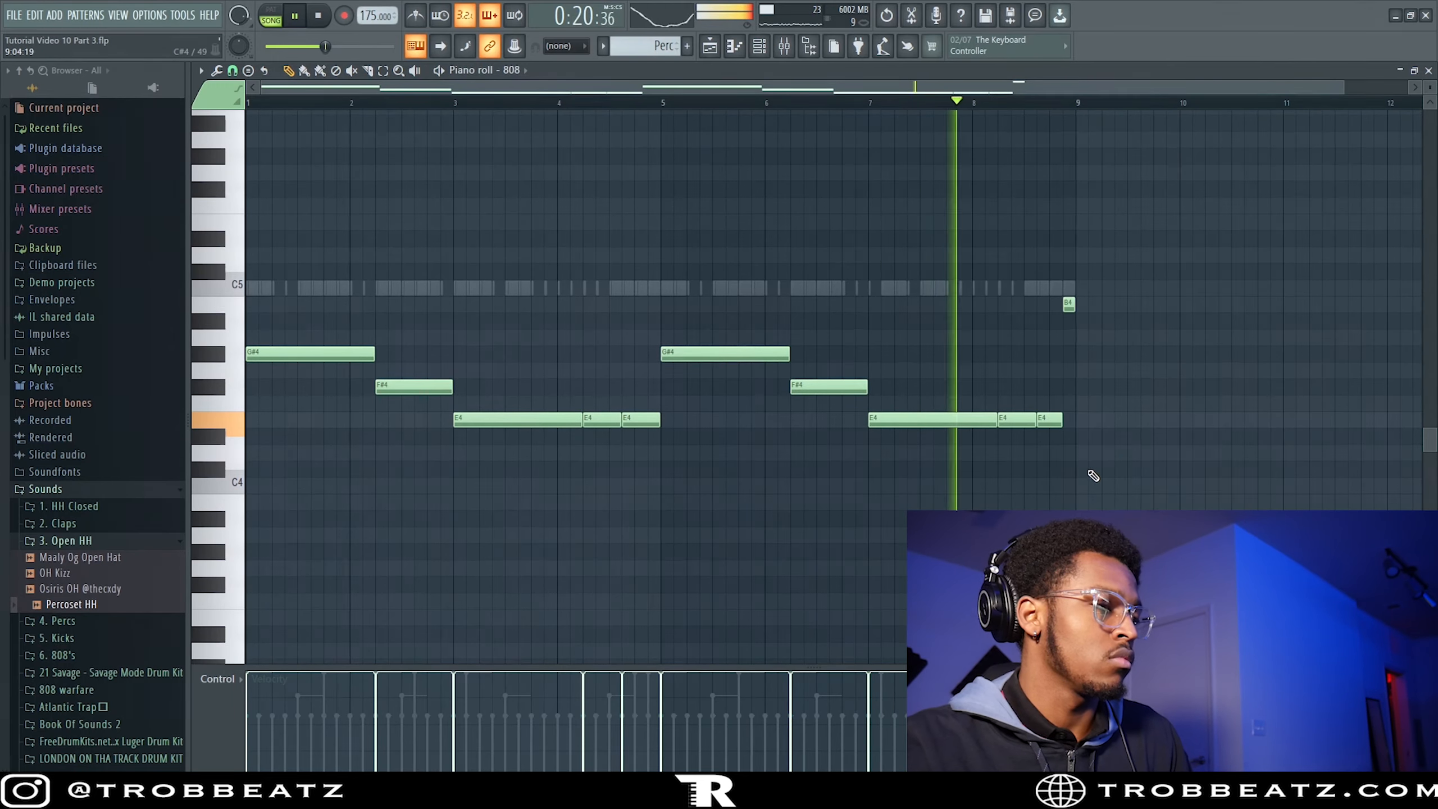
pyautogui.keyDown('ctrl'); pyautogui.scroll(2, 1035, 464); pyautogui.keyUp('ctrl')
pyautogui.keyDown('ctrl'); pyautogui.scroll(-2, 1284, 305); pyautogui.keyUp('ctrl')
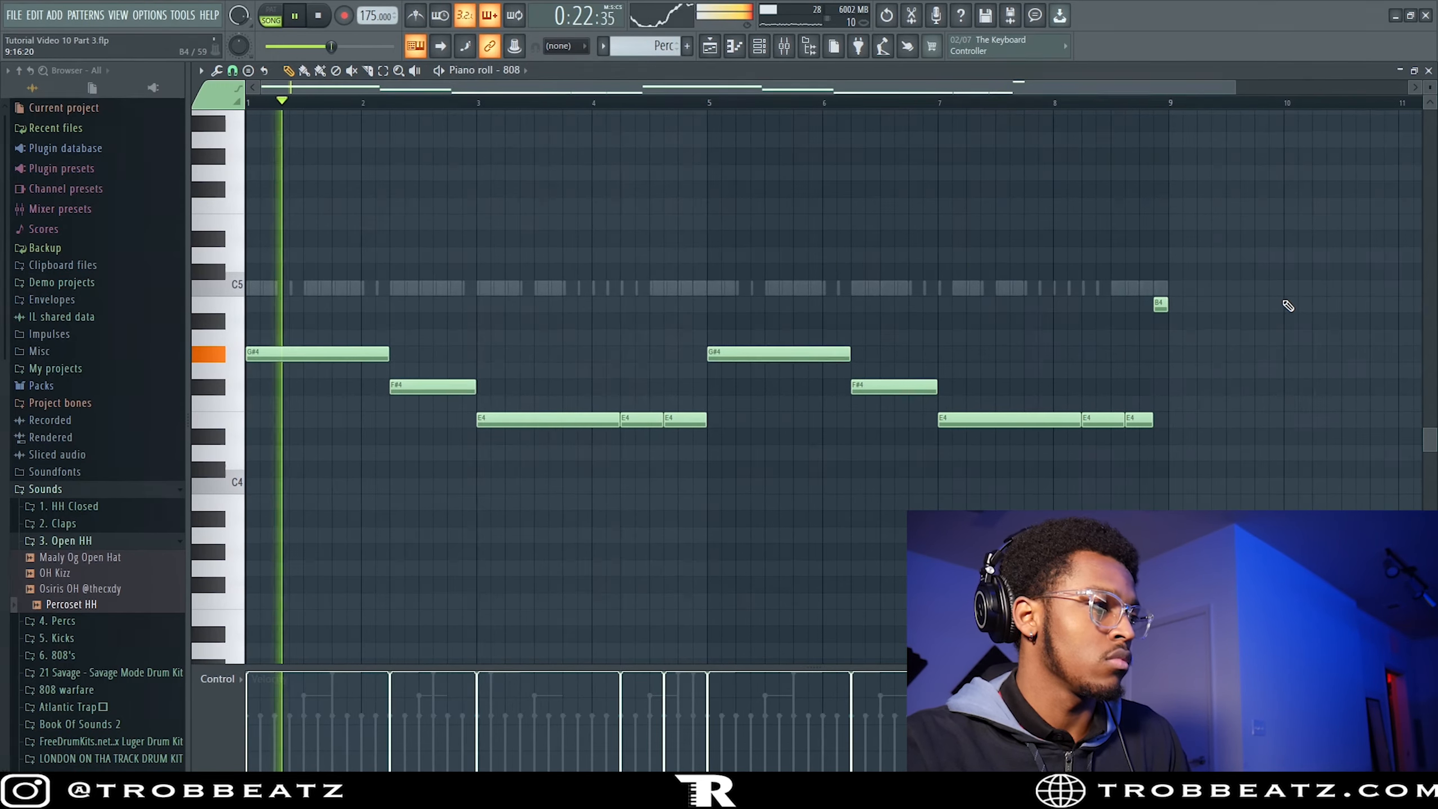
pyautogui.click(1427, 71)
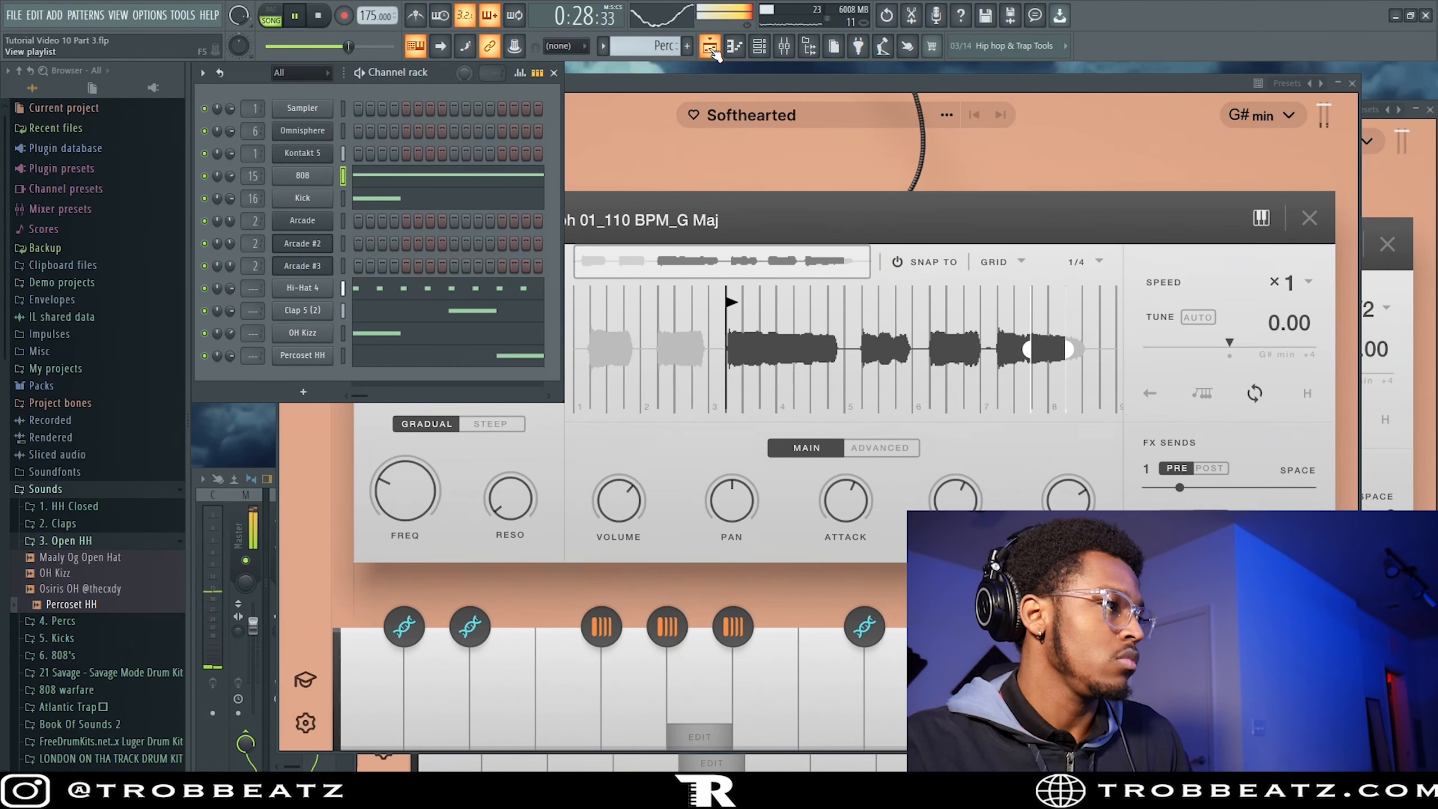
# Open the Kick channel's piano roll and duplicate its notes so the rhythm repeats from bar 5.
pyautogui.click(415, 202)
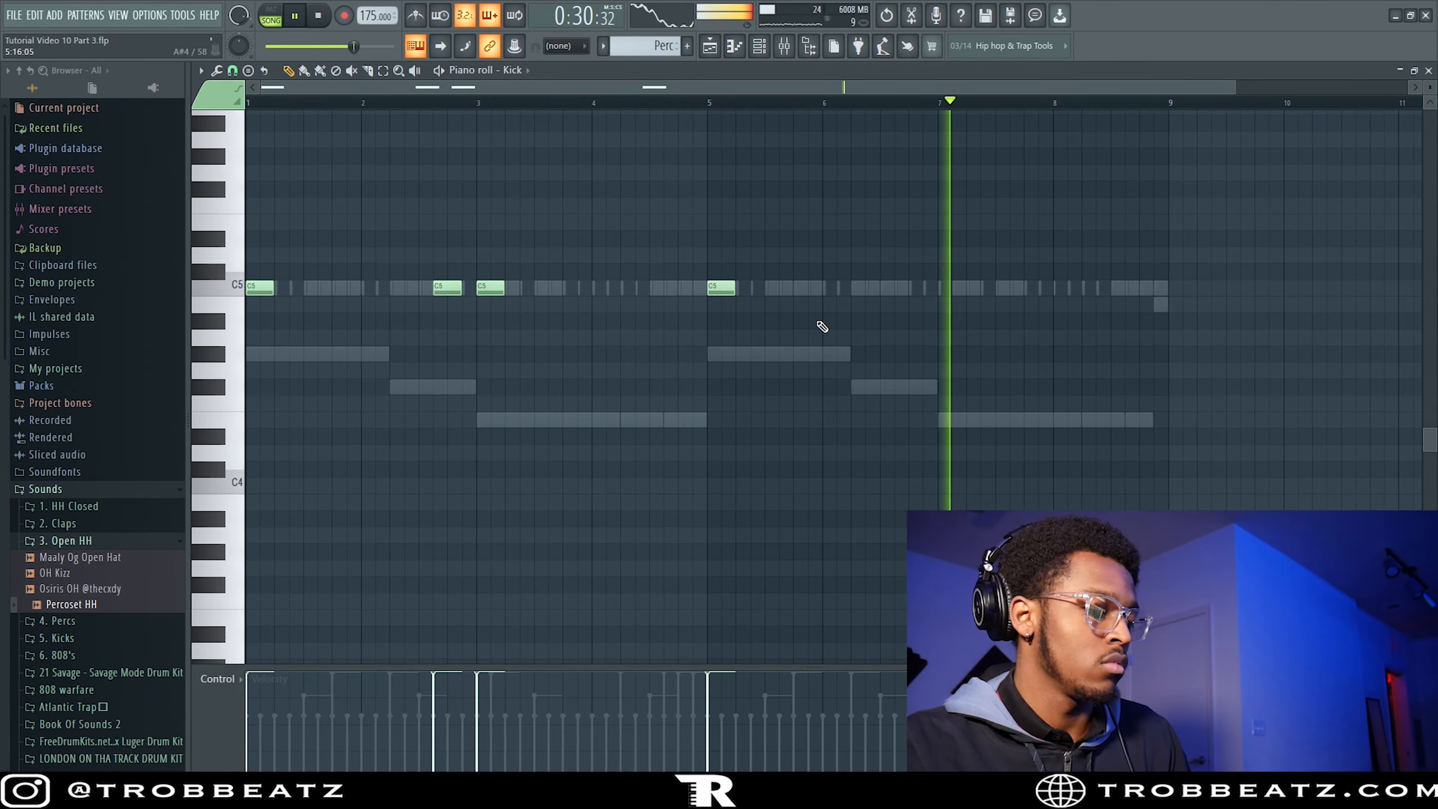
pyautogui.hotkey('ctrl', 'b')
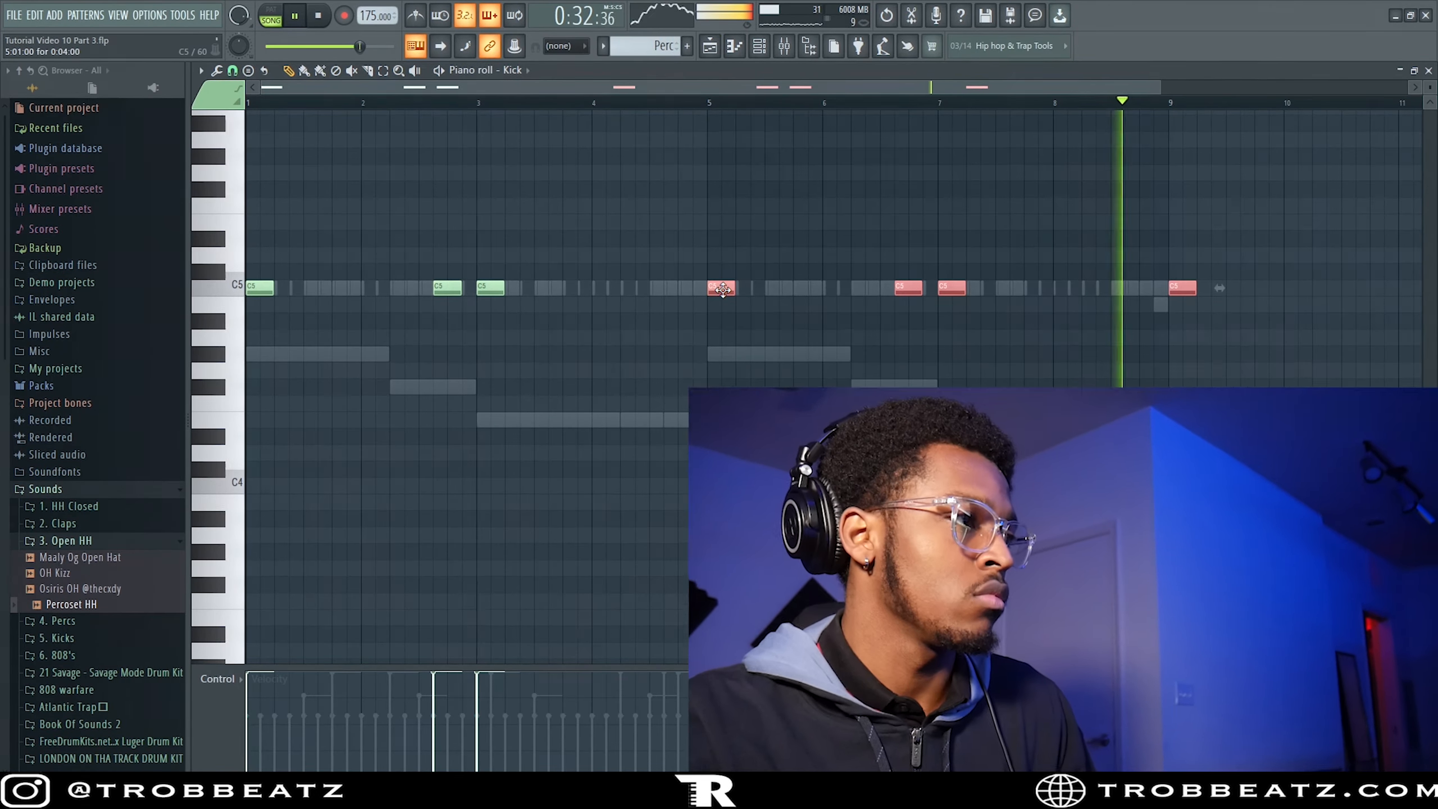